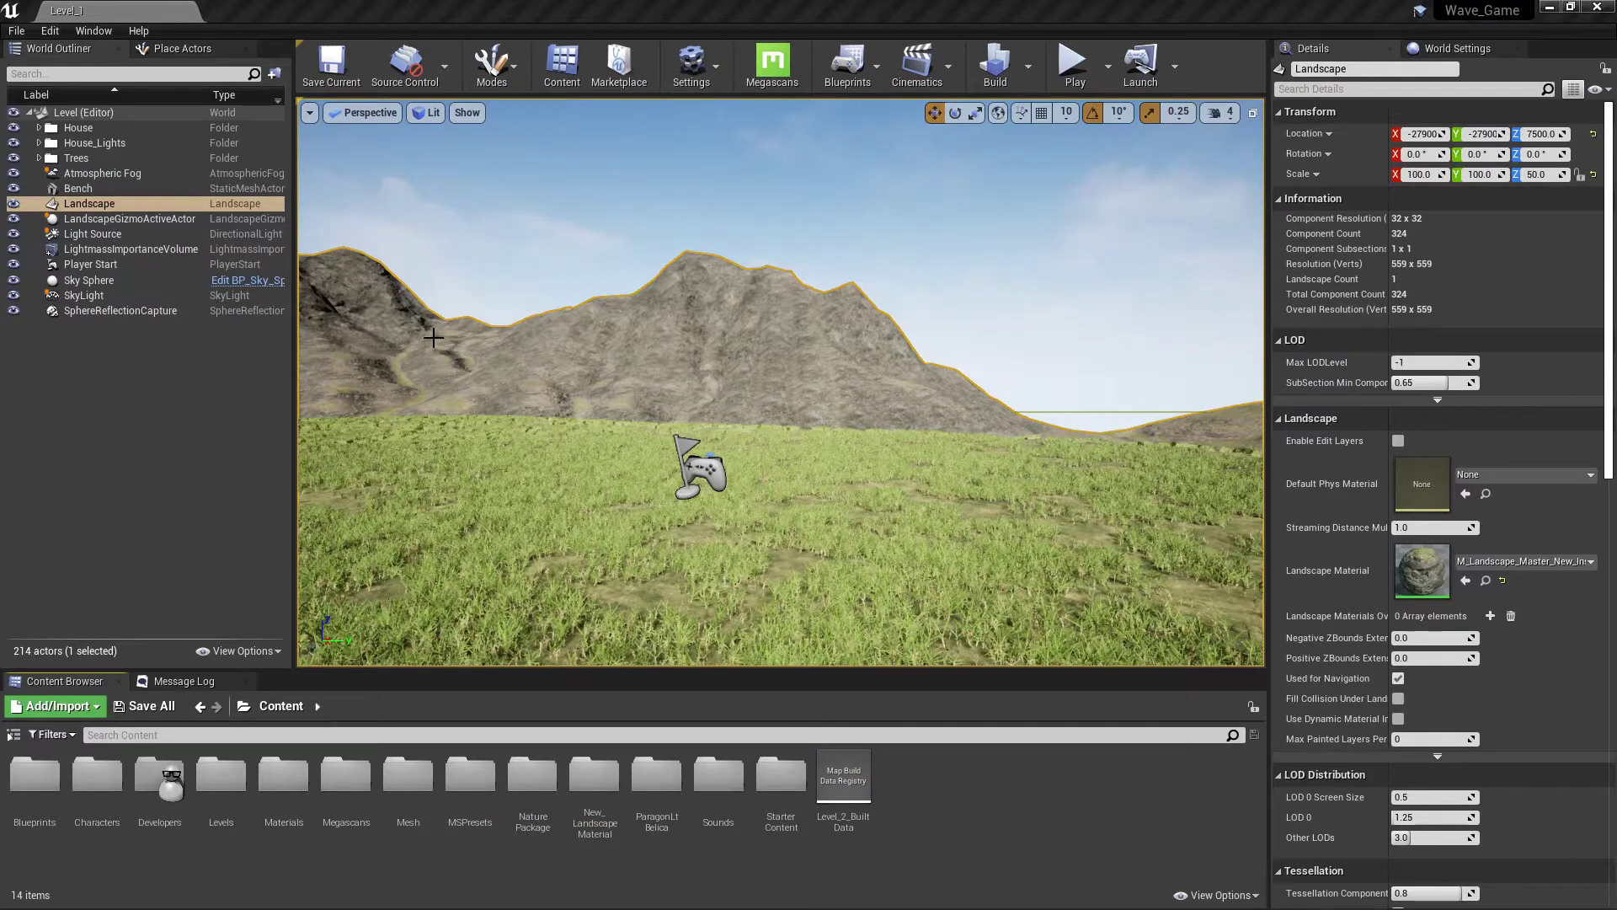
Step: Fly the level viewport camera up until the wooden house and trees are in view
middle_click_drag(523, 389, 523, 352)
right_click_drag(523, 352, 597, 370)
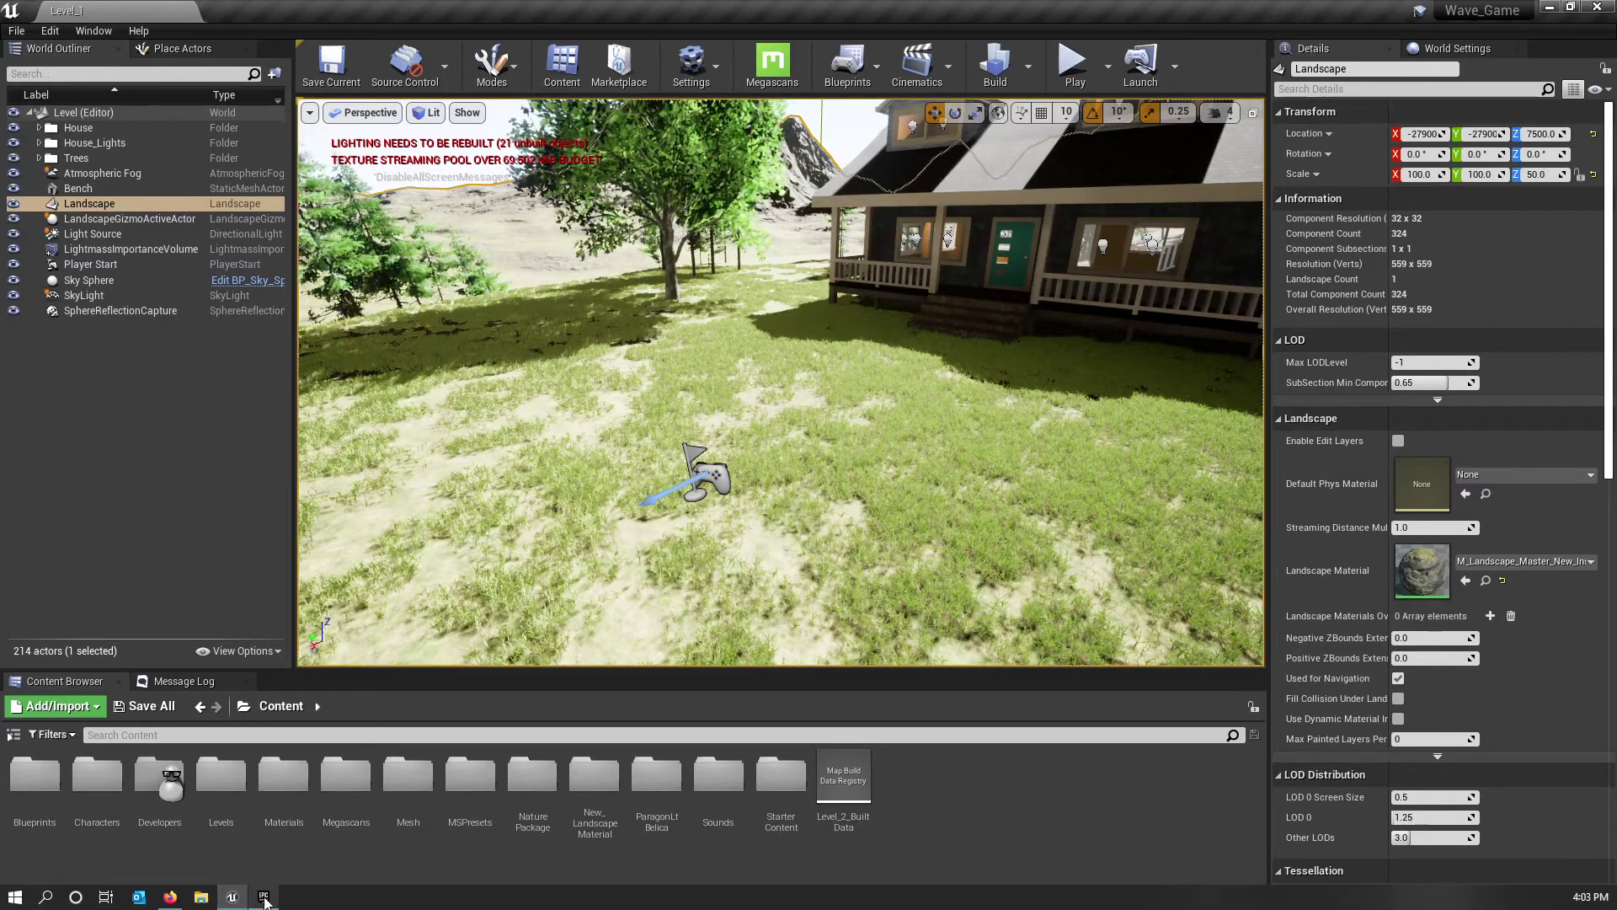
left_click(263, 897)
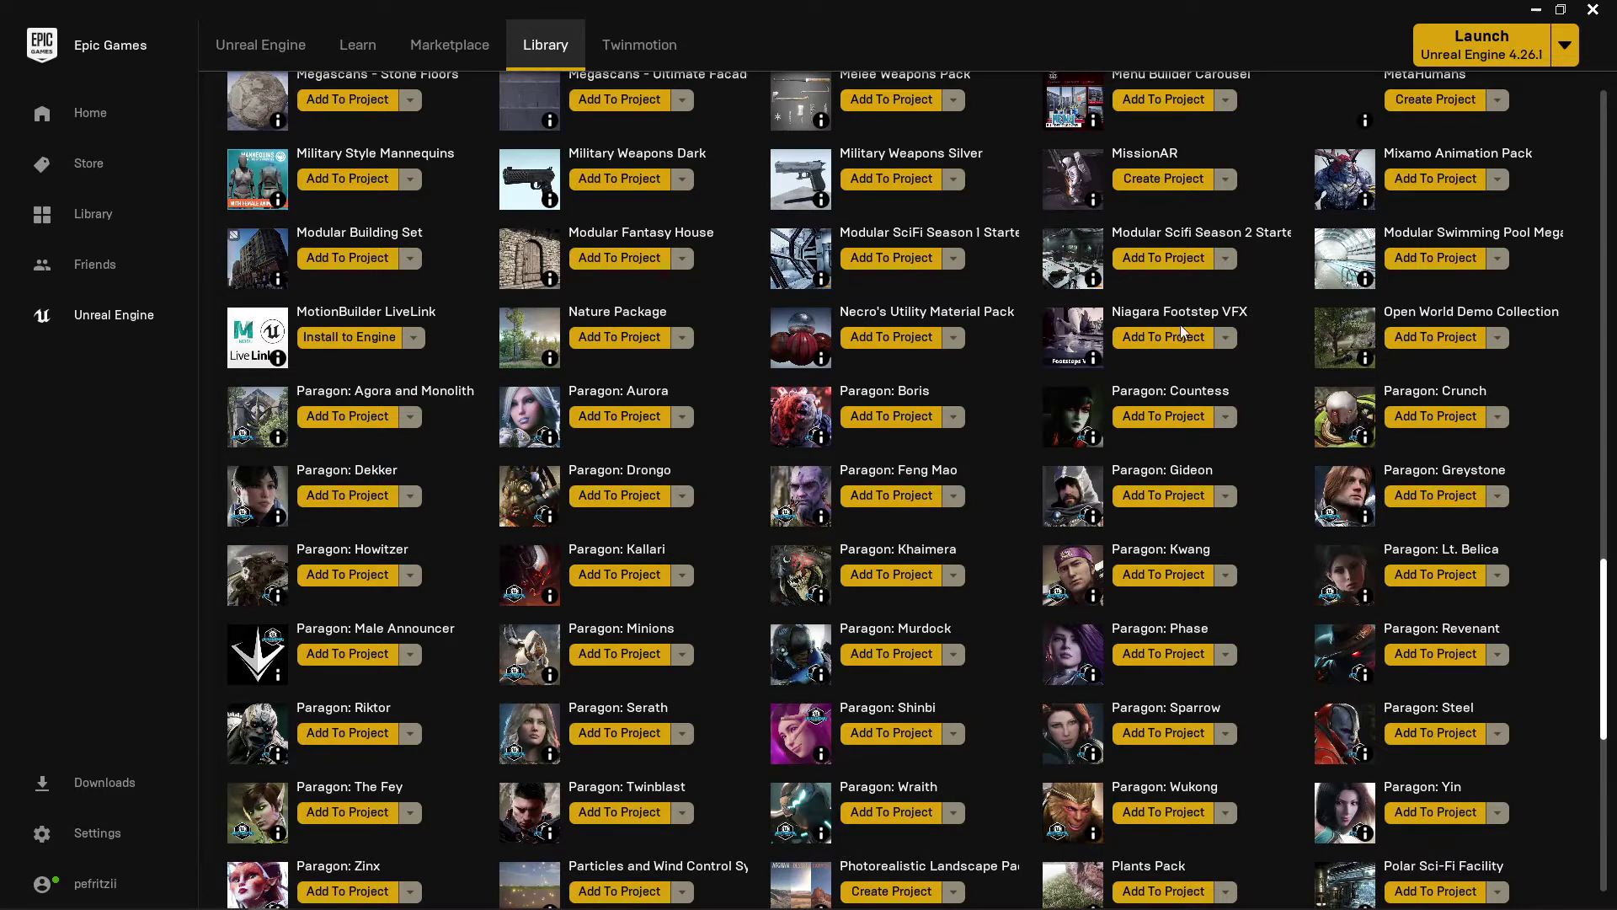
left_click(433, 45)
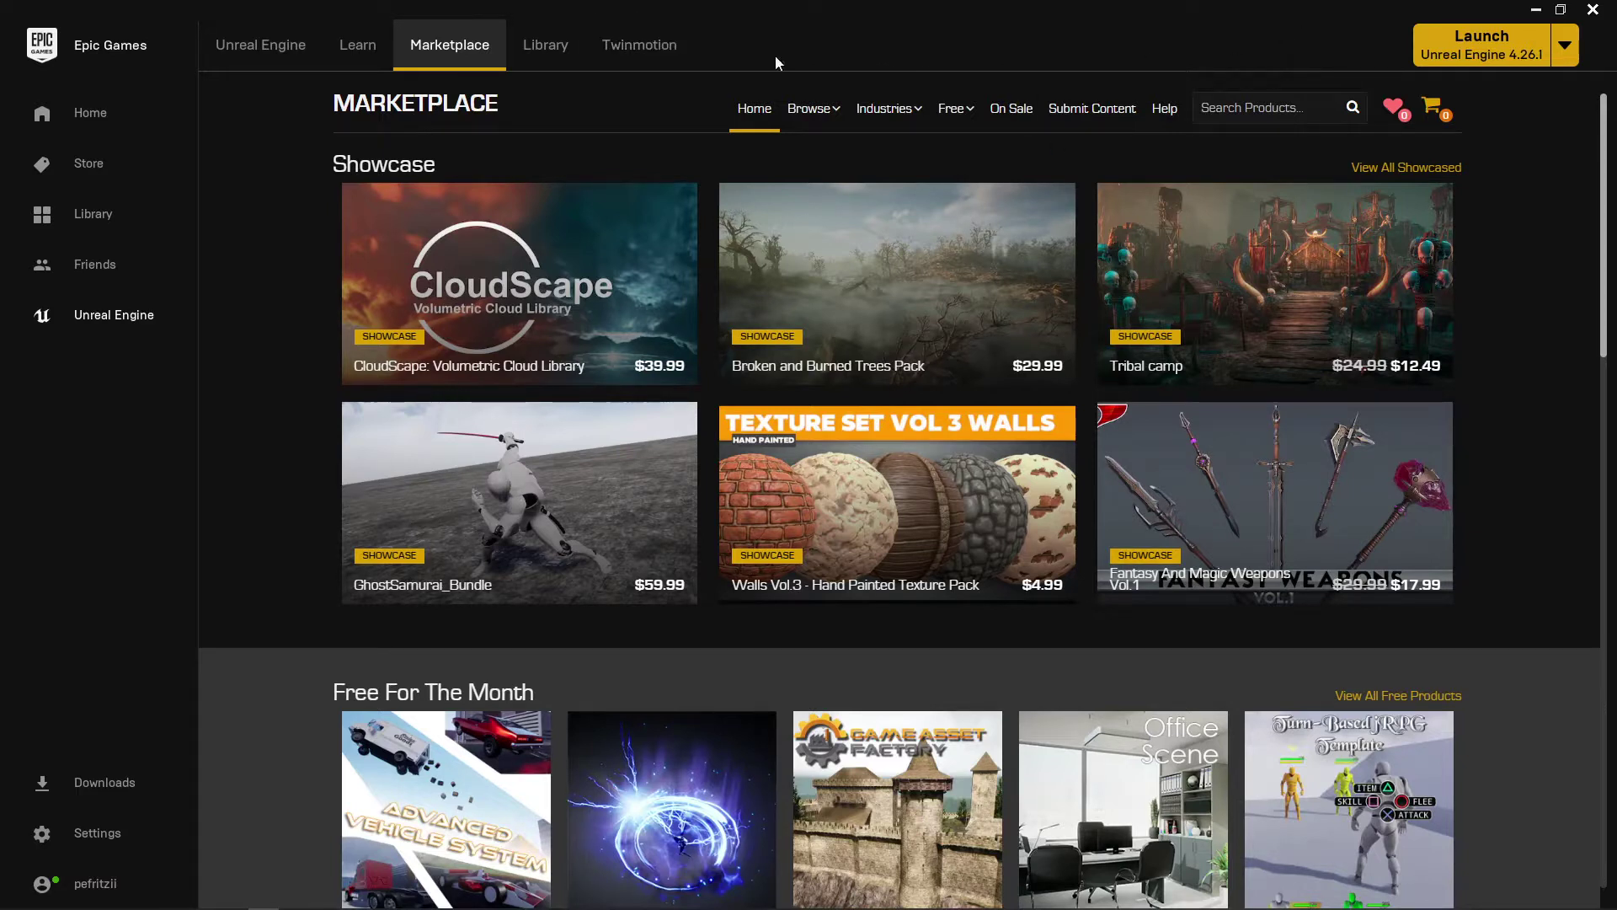
left_click(1535, 9)
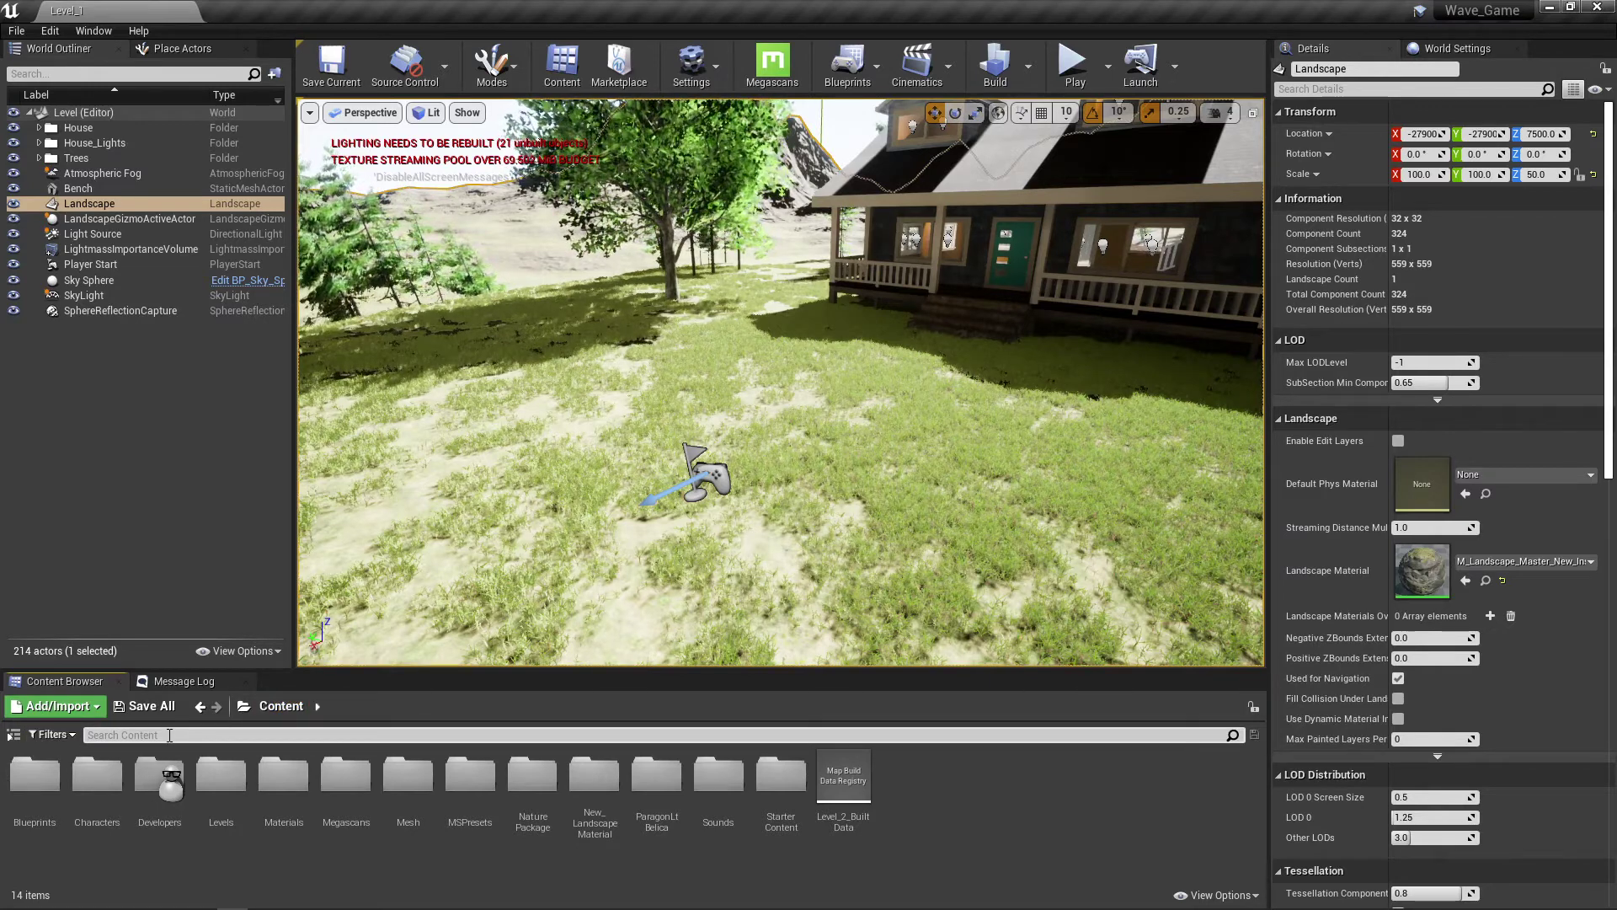
Step: Search the Content Browser for 'p_Bel' and browse the 18 results, including P_BelicaMuzzle
type("p_")
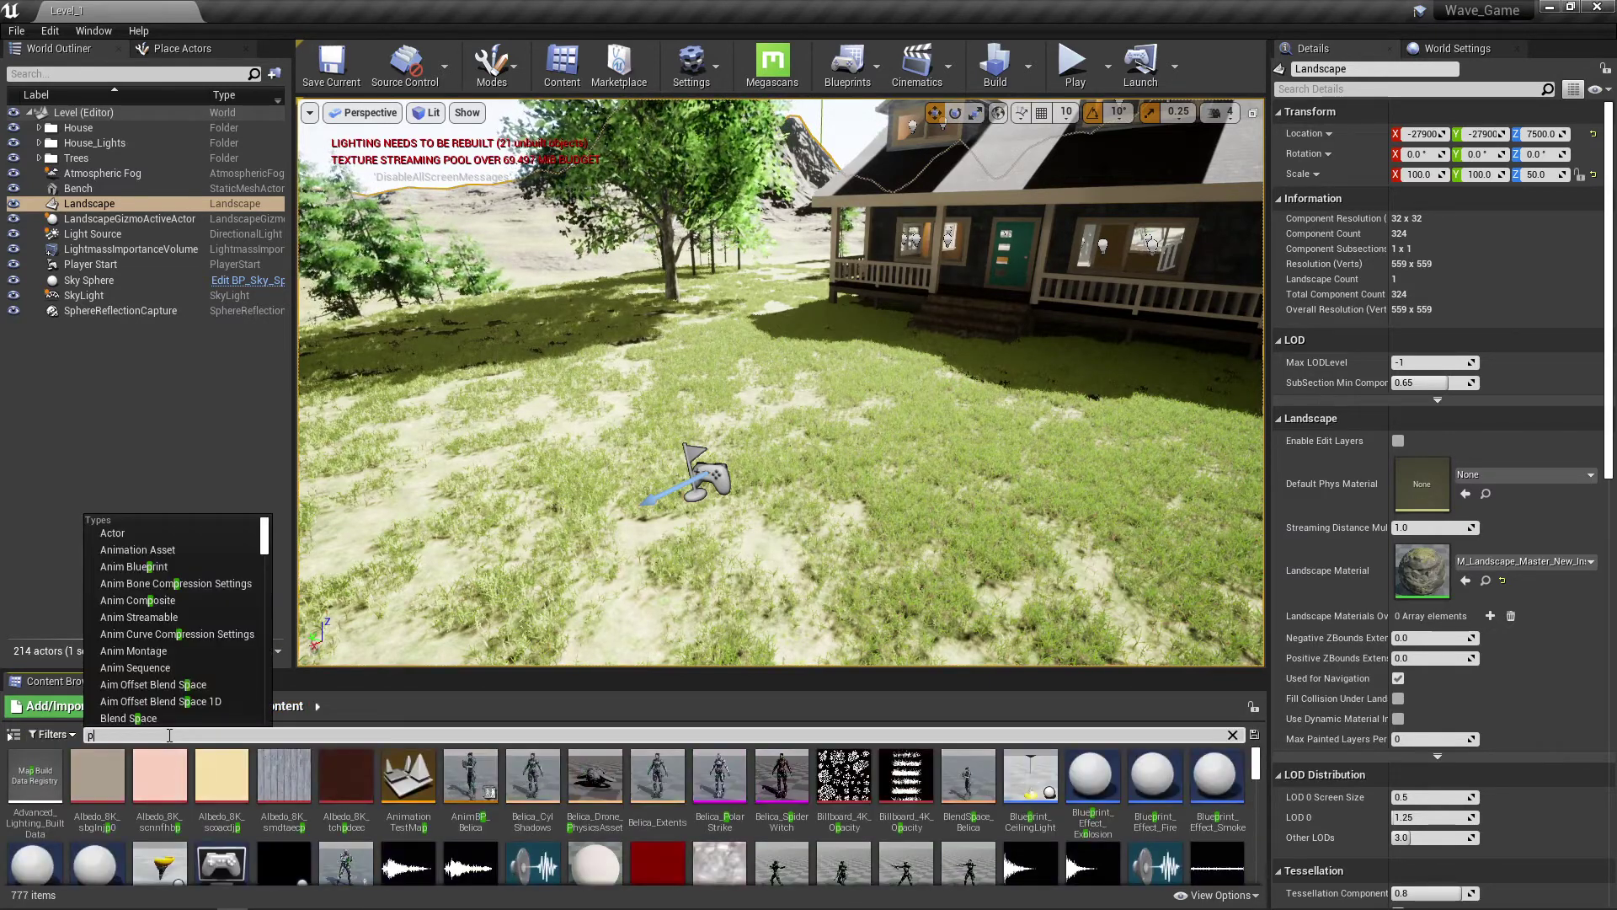
mouse_move(174, 813)
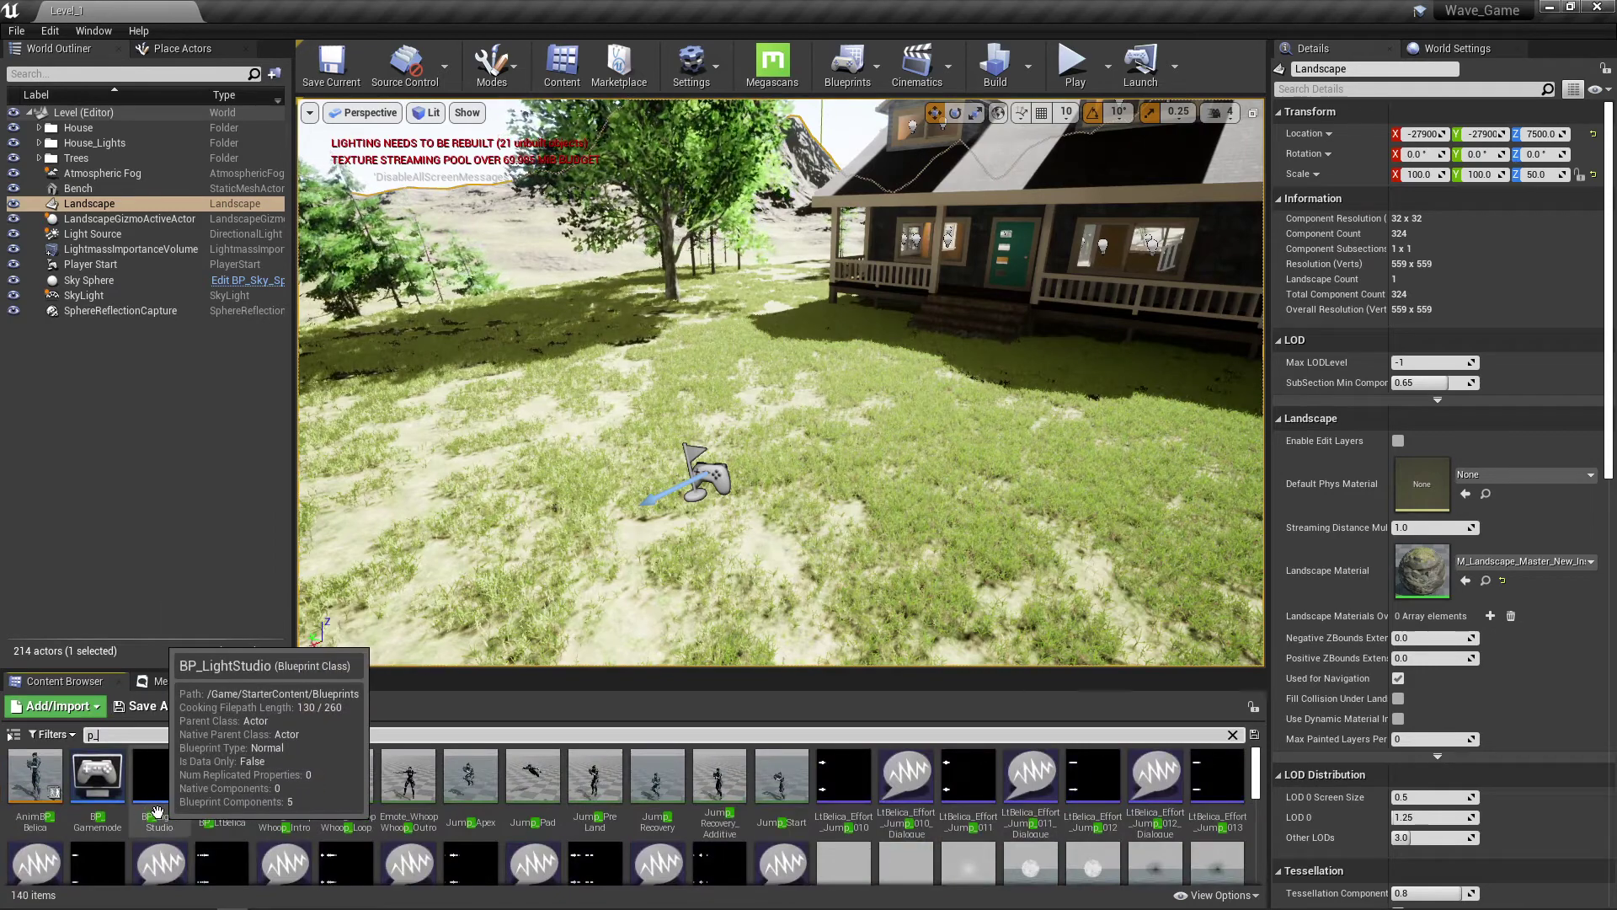
mouse_move(297, 791)
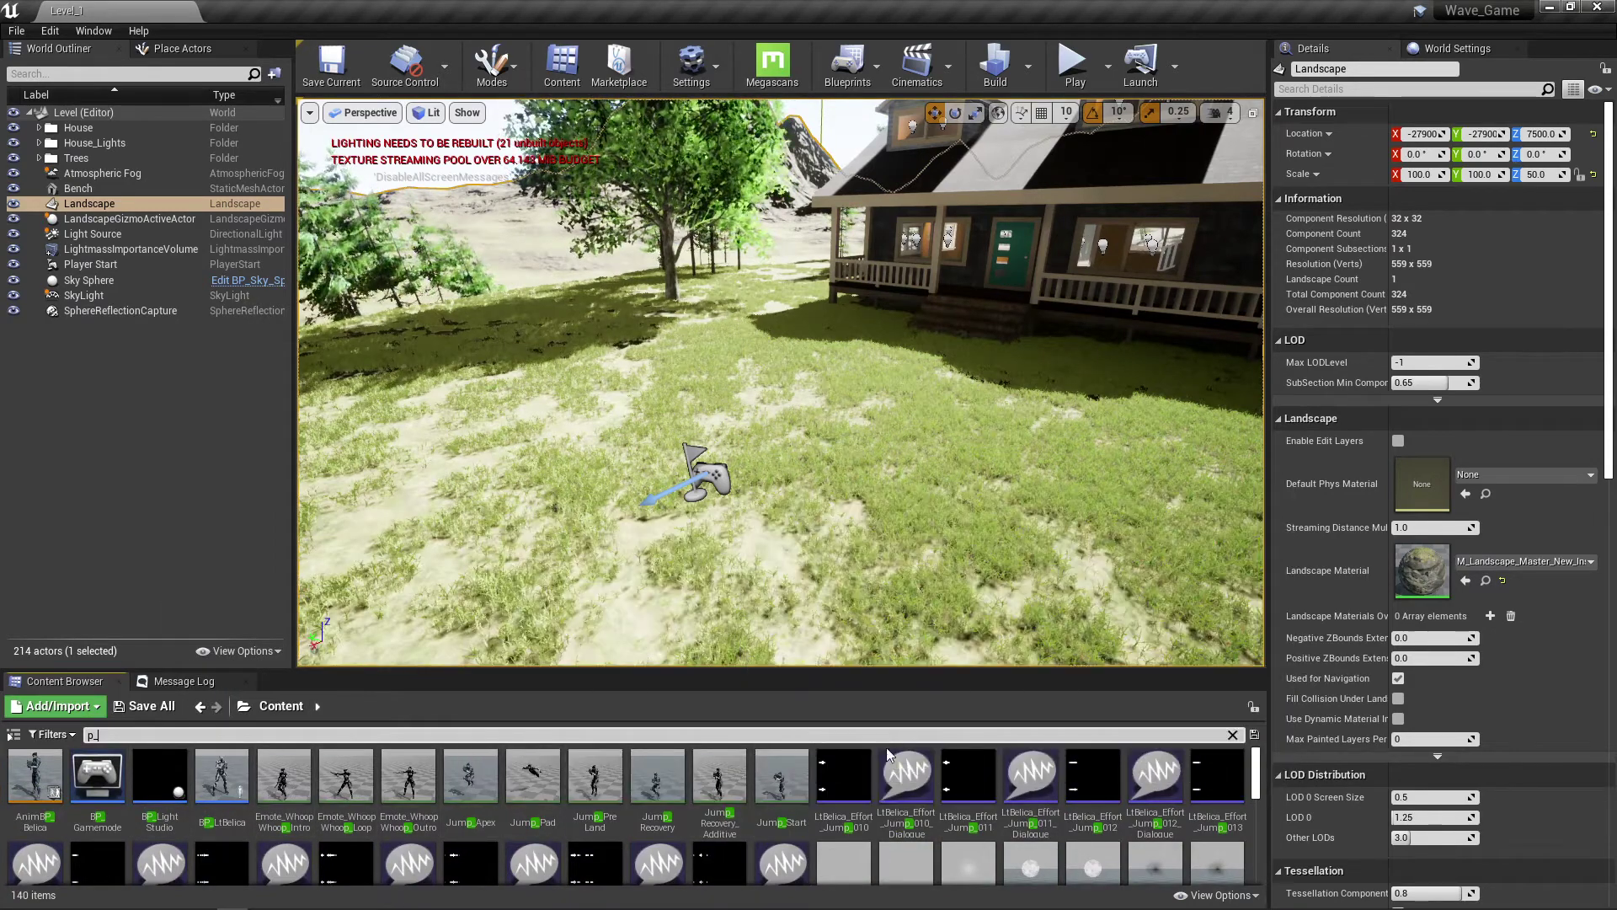
scroll(623, 808, "down", 1)
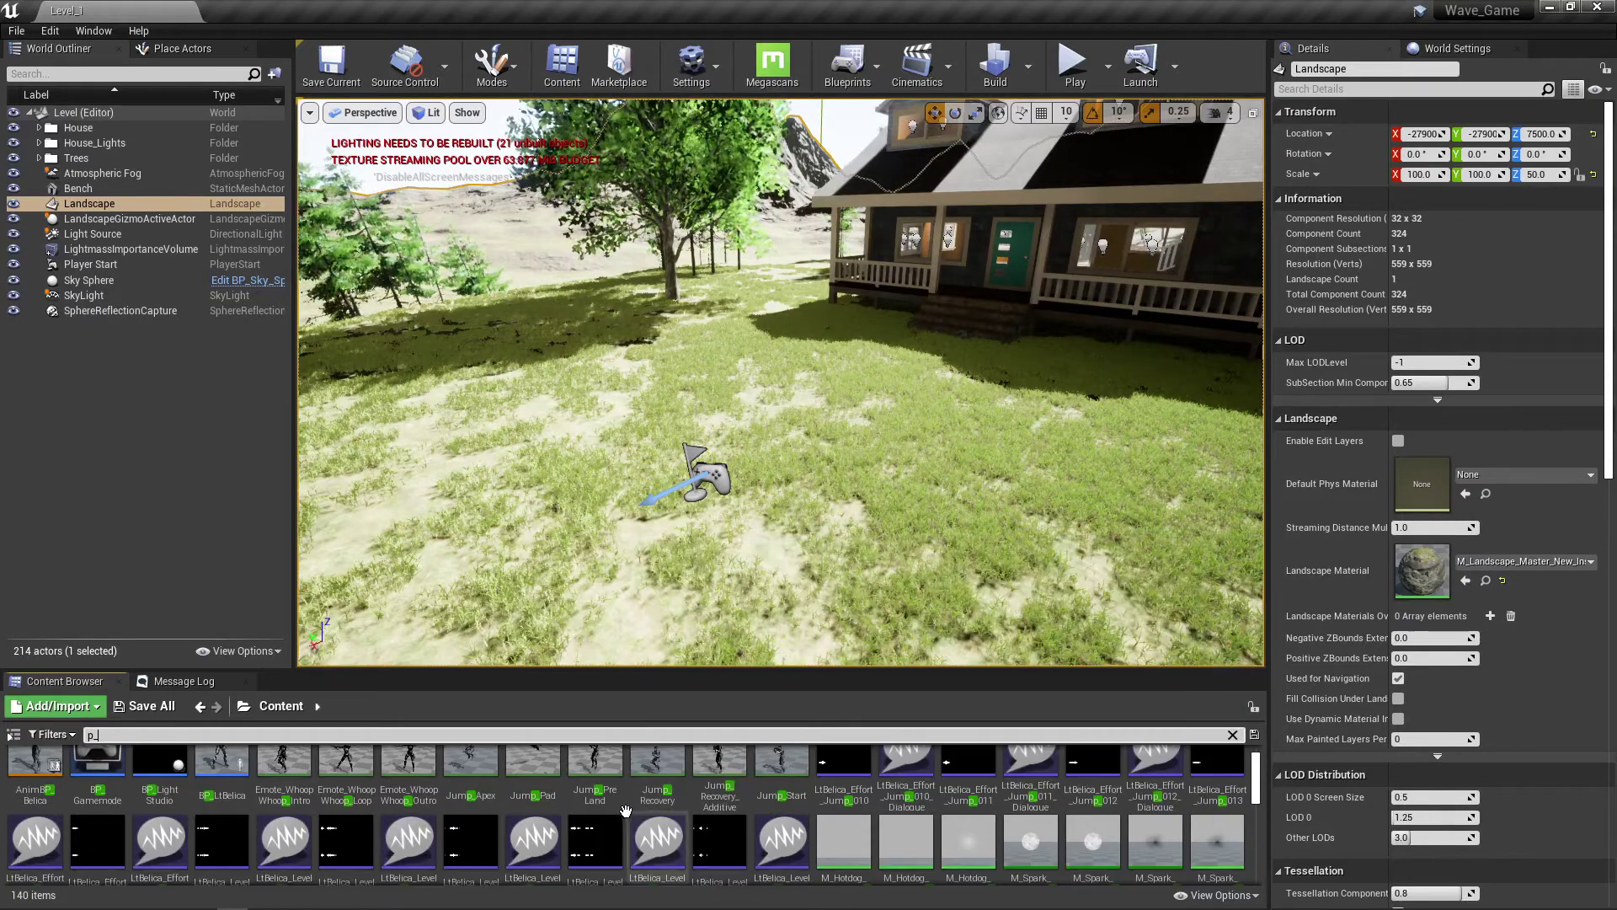
scroll(624, 809, "down", 2)
mouse_move(624, 807)
scroll(623, 807, "down", 3)
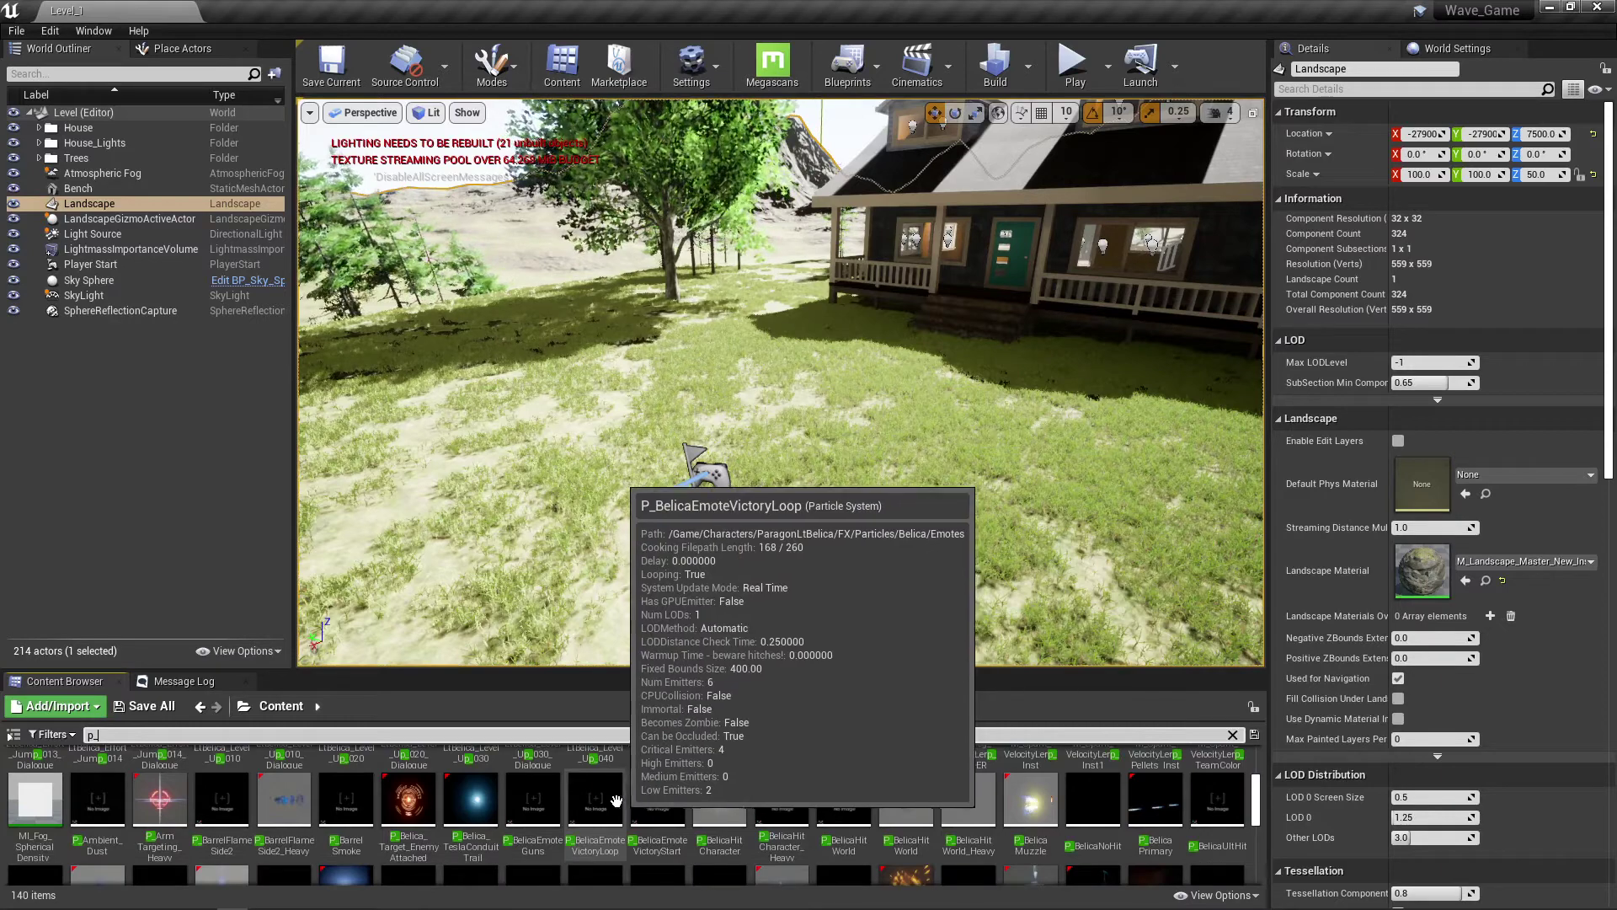
mouse_move(1055, 837)
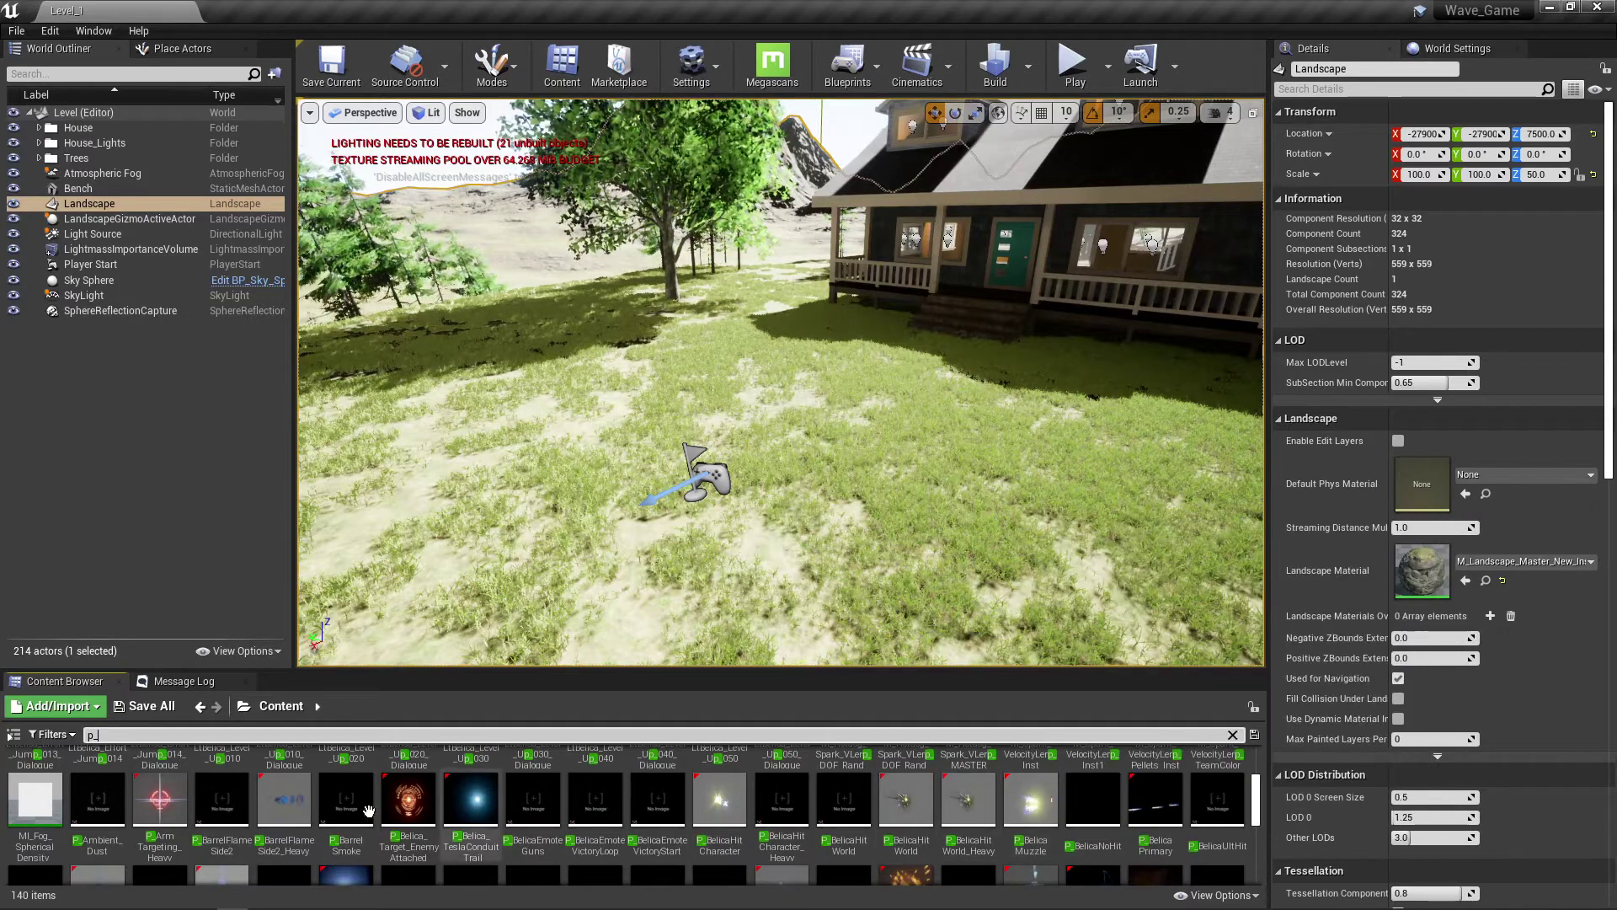
type("el")
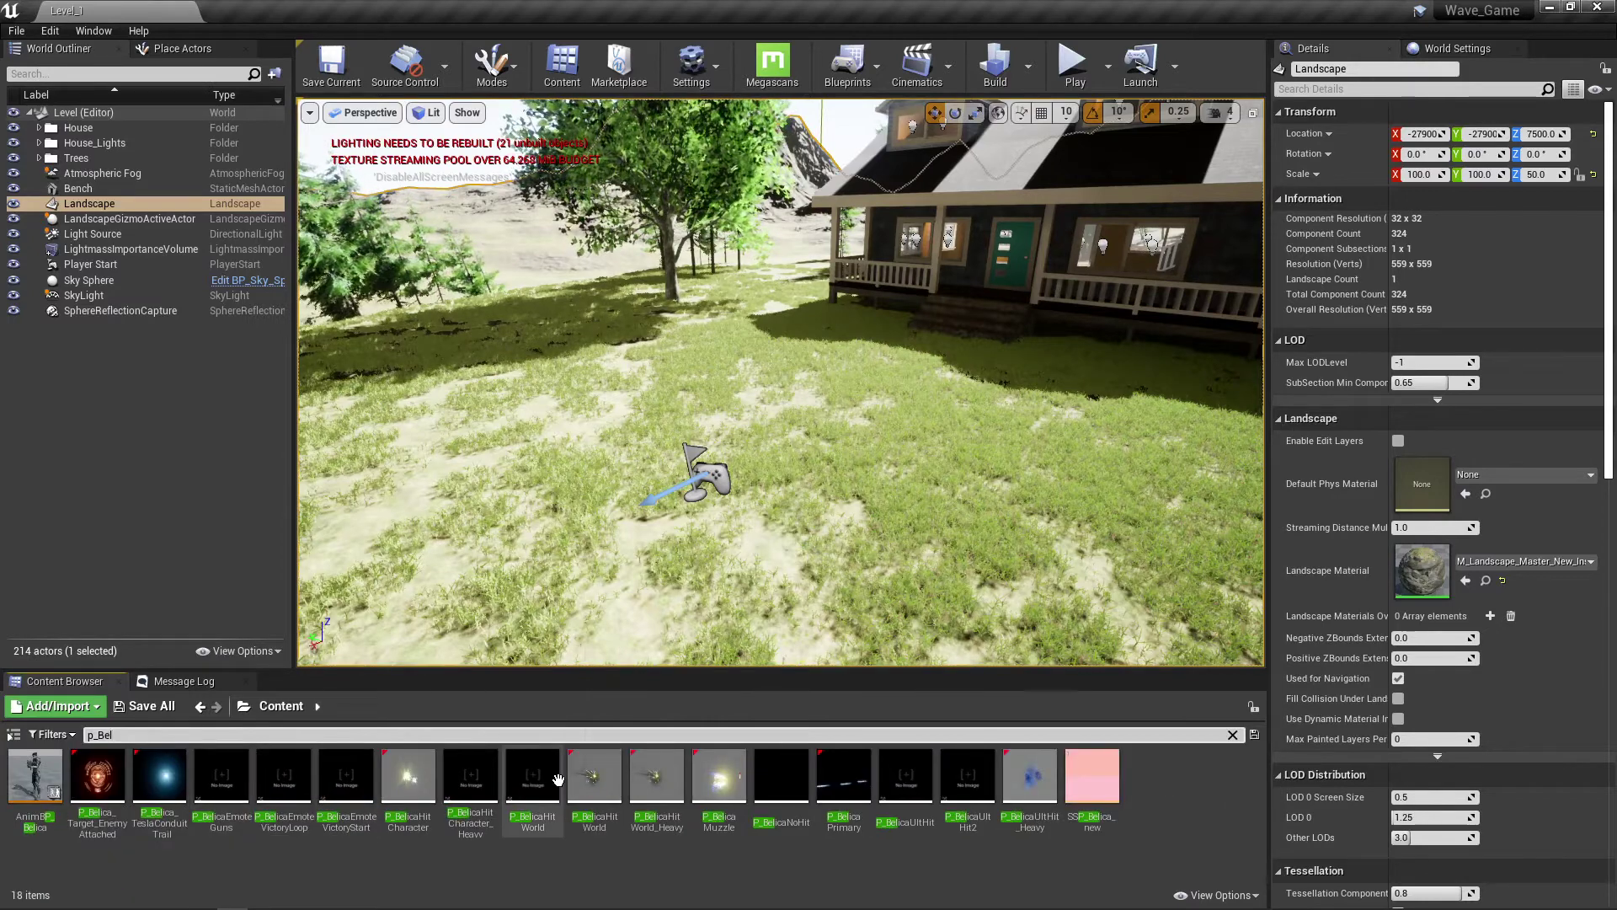
mouse_move(479, 796)
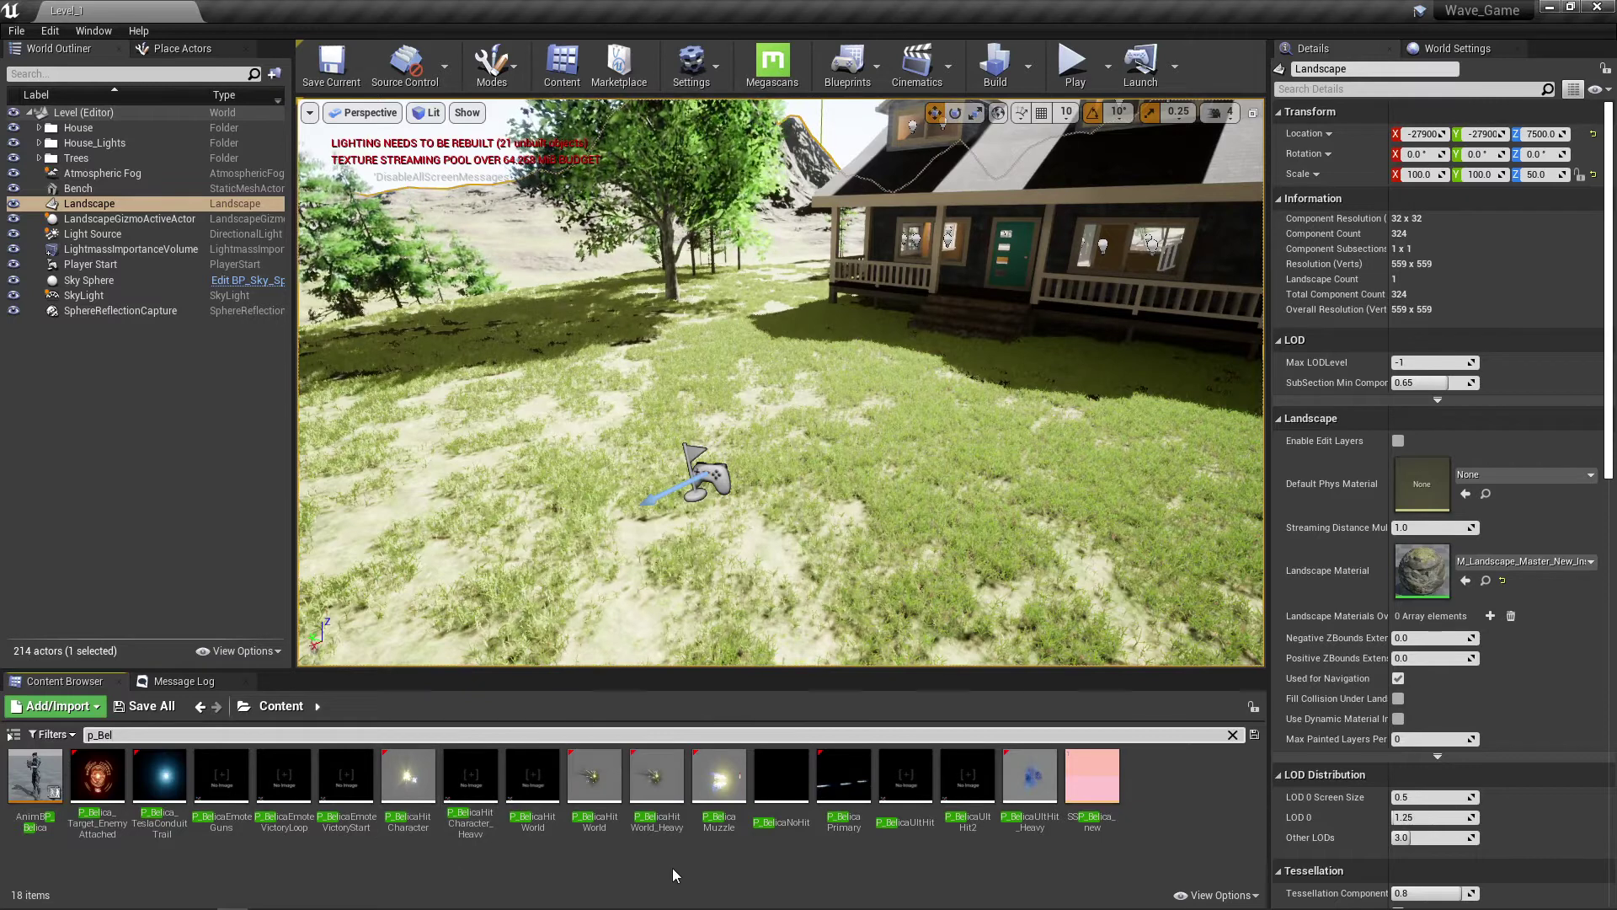
mouse_move(726, 832)
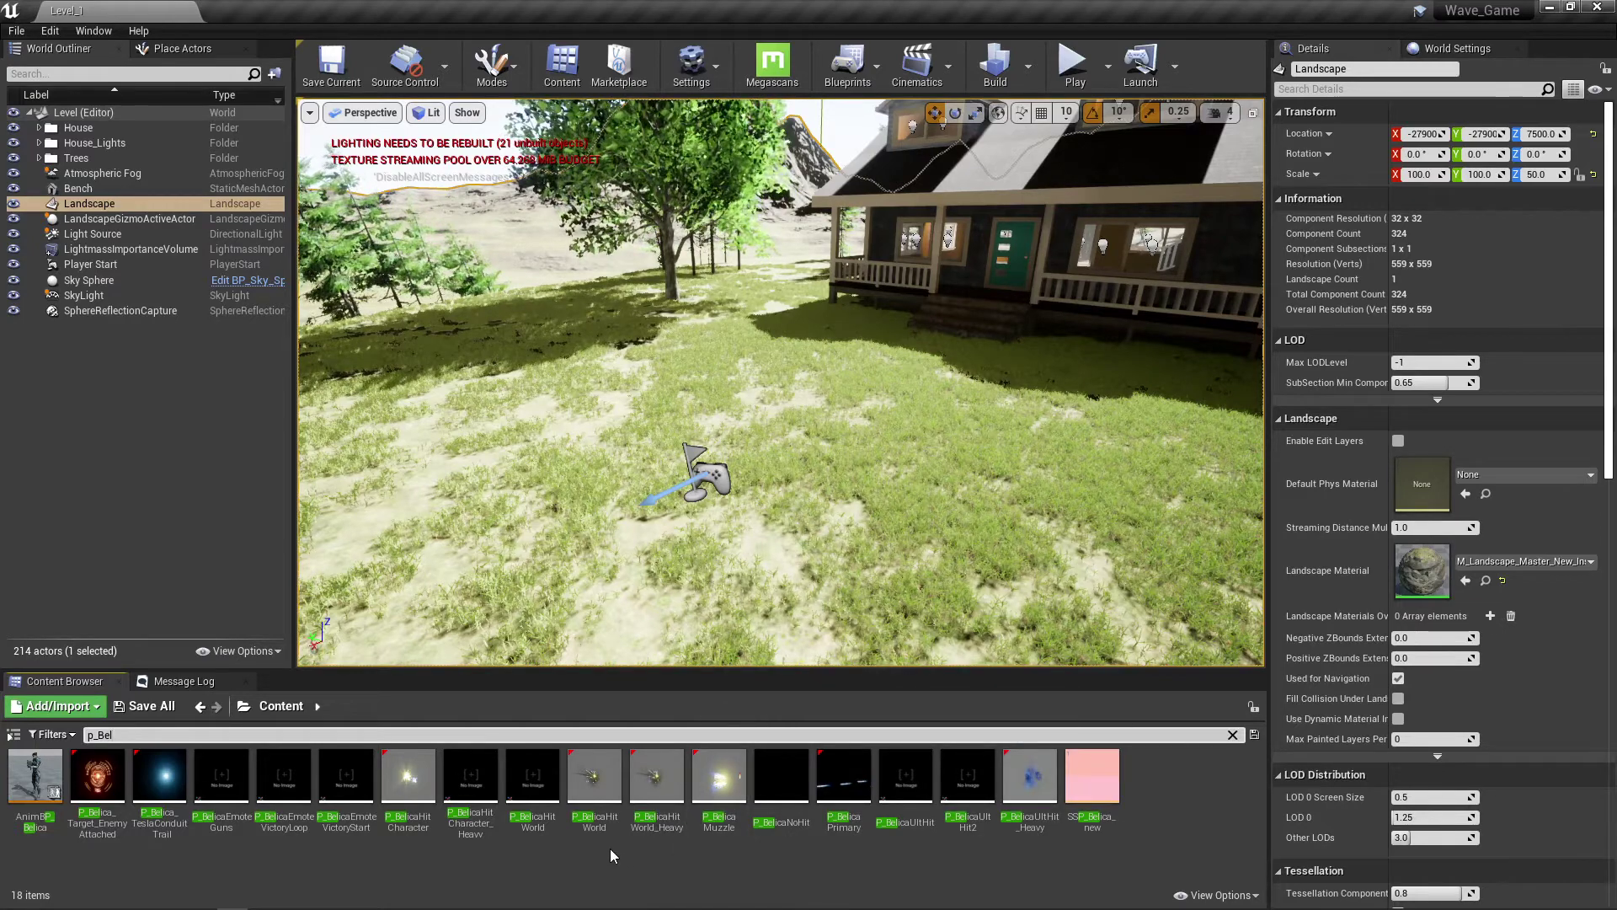
mouse_move(654, 833)
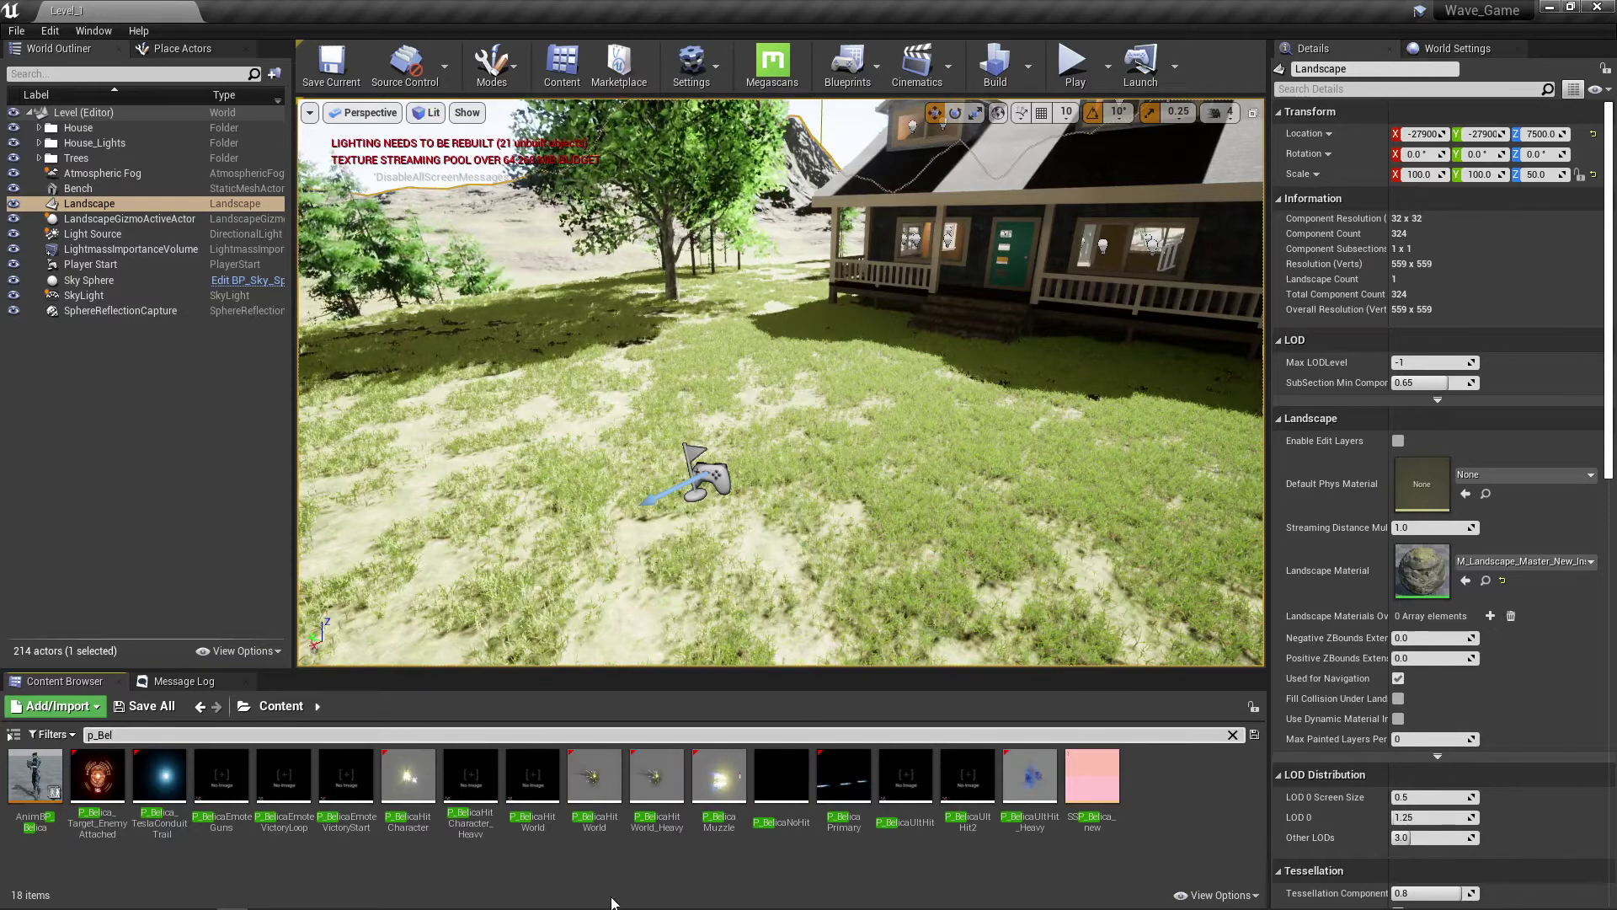
double_click(720, 789)
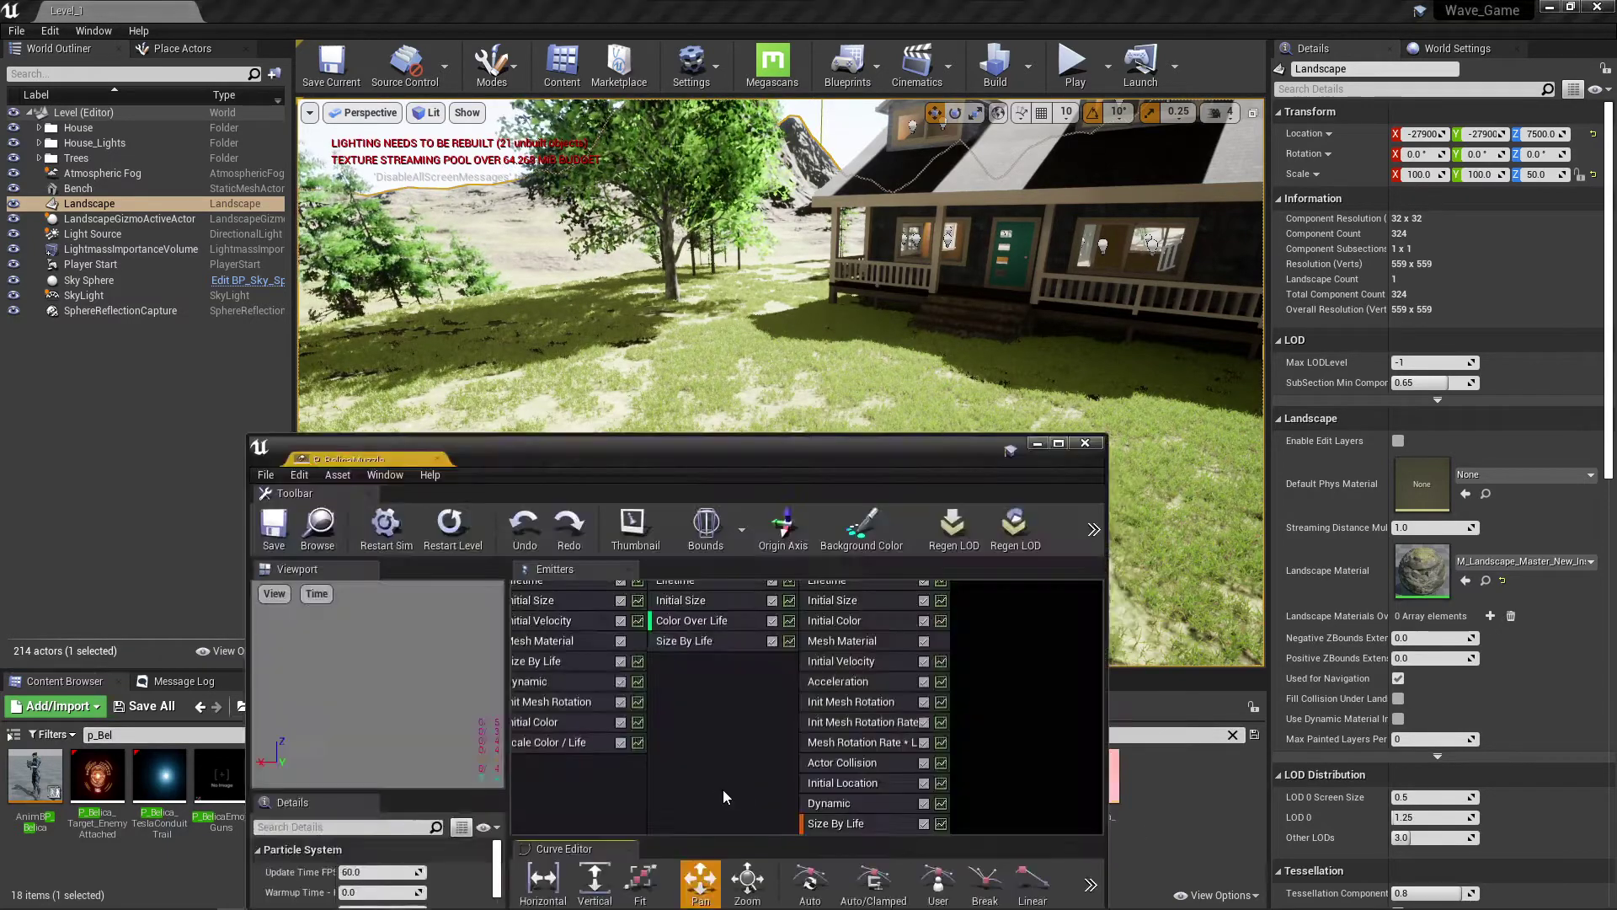
left_click(364, 287)
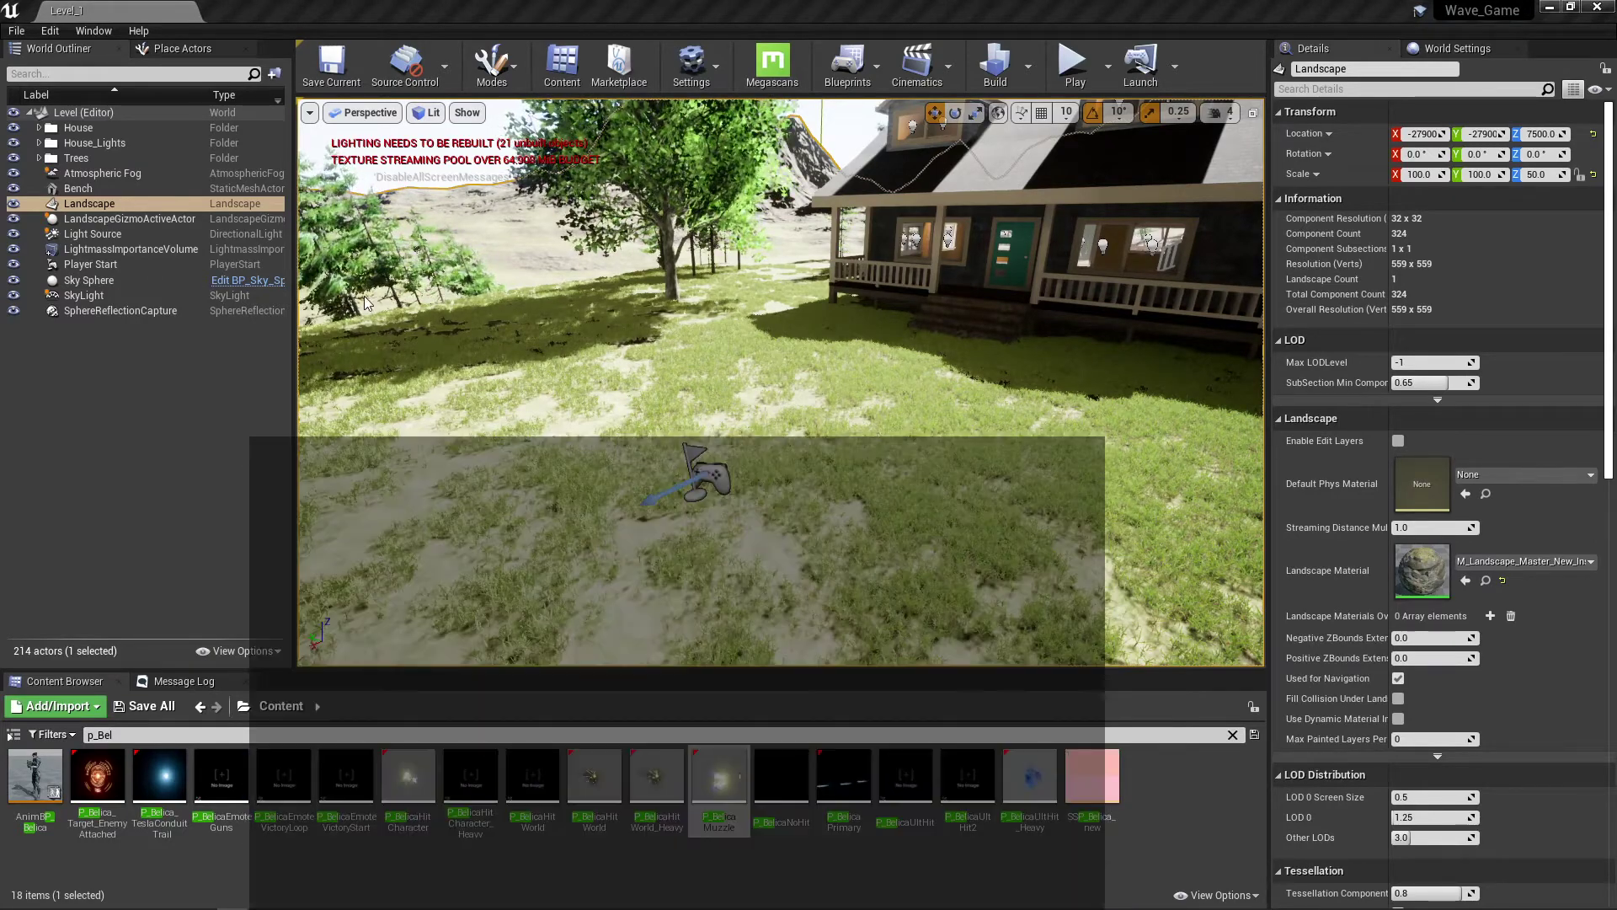
left_click_drag(269, 36, 271, 17)
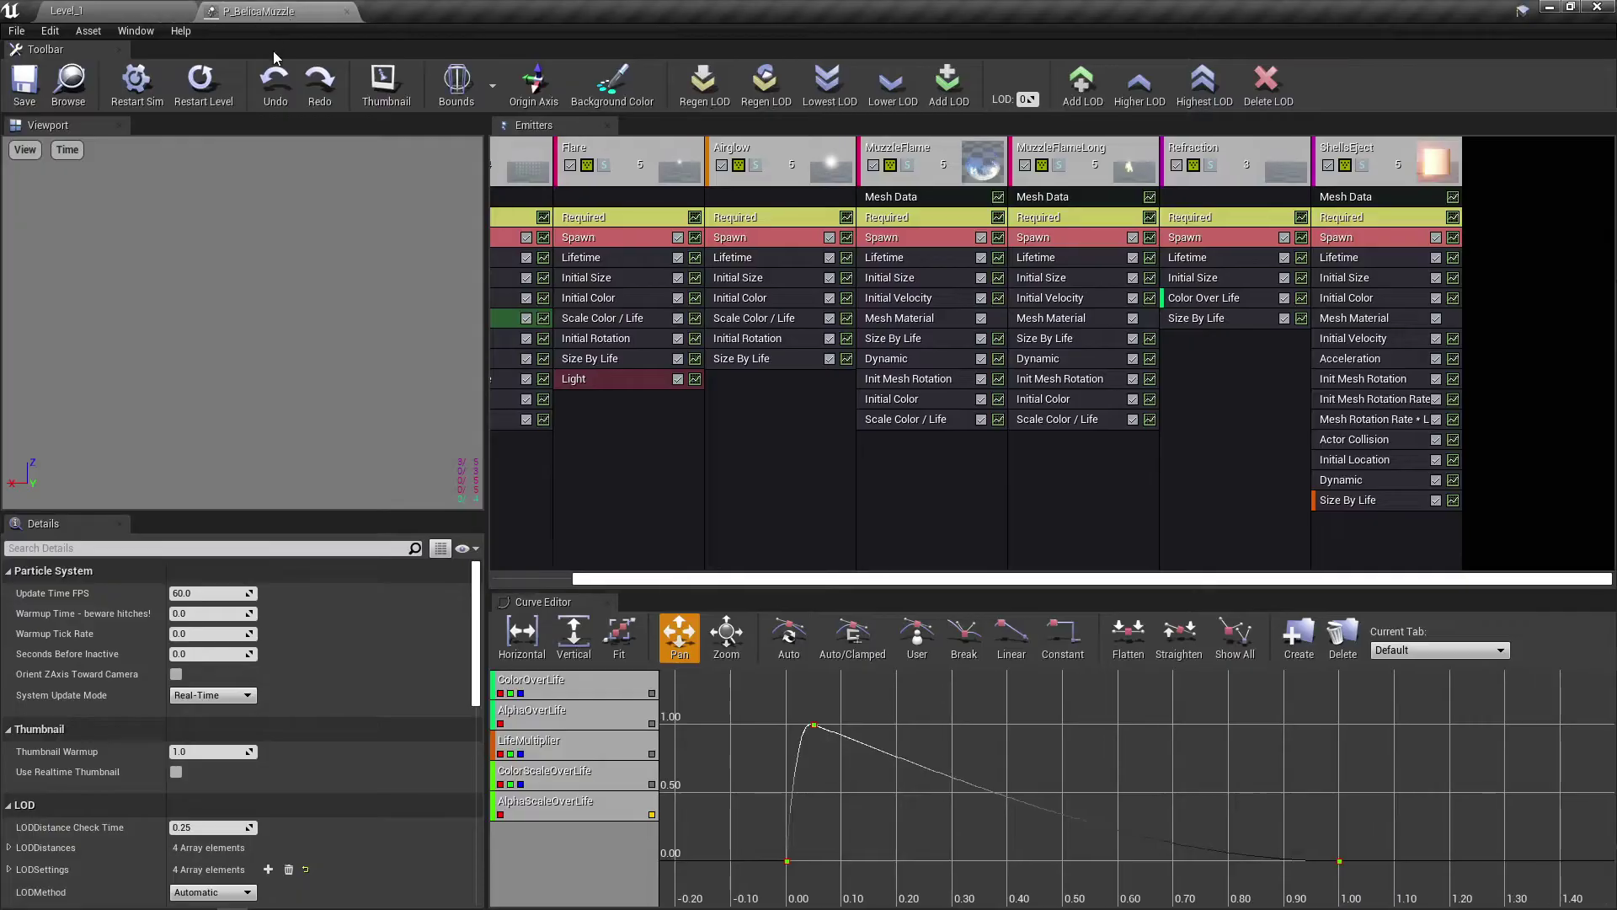
left_click(217, 94)
left_click(346, 11)
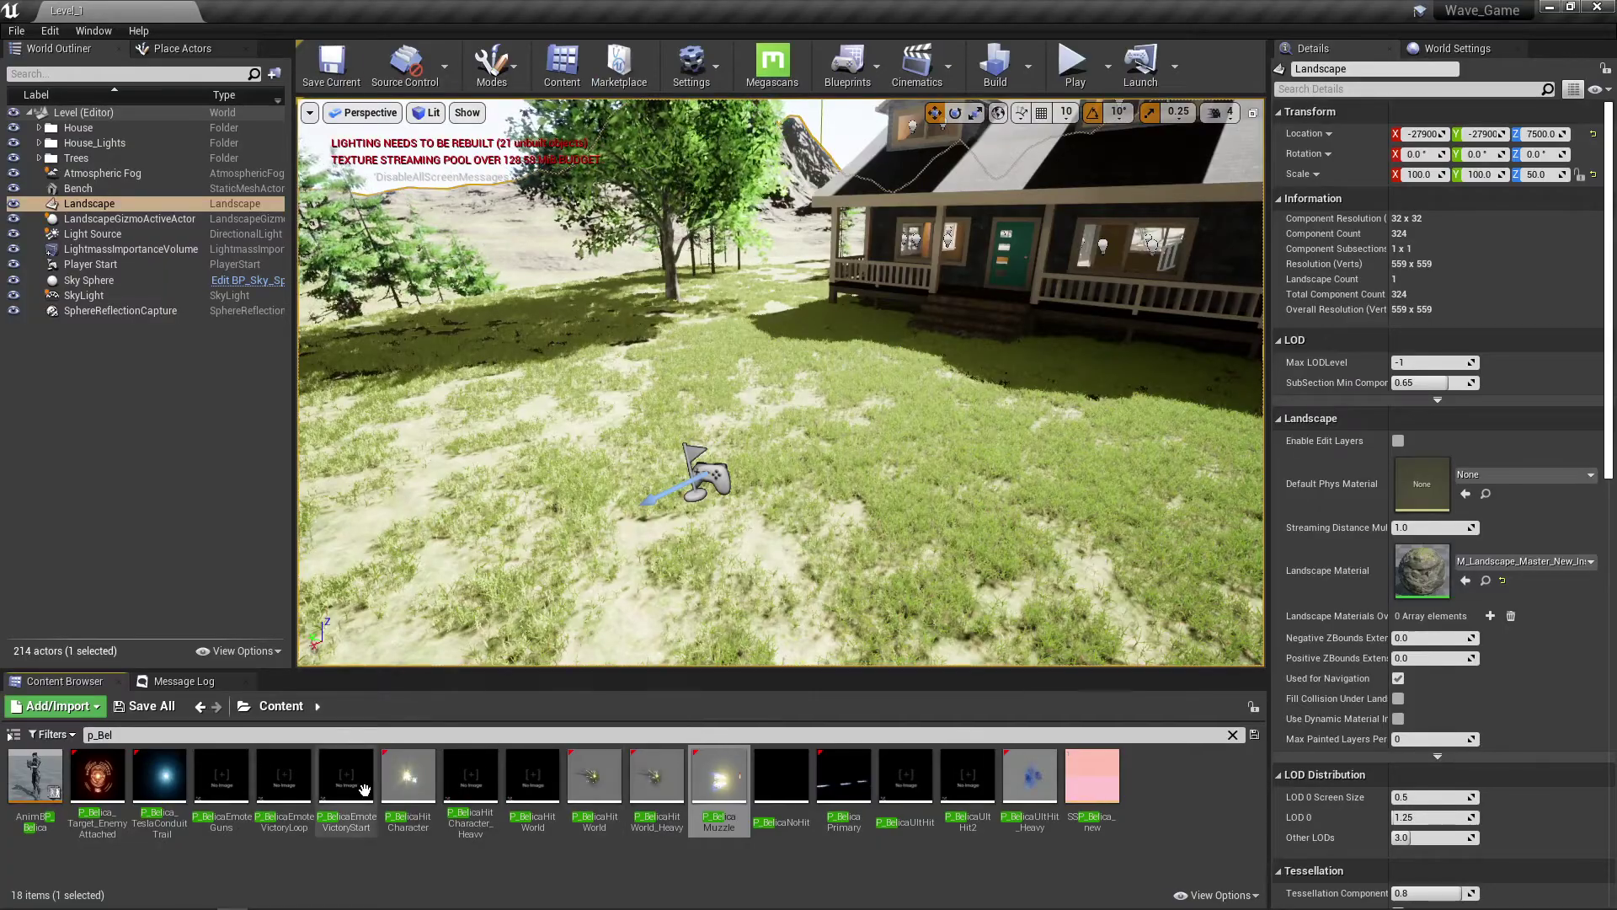
left_click(405, 787)
double_click(406, 787)
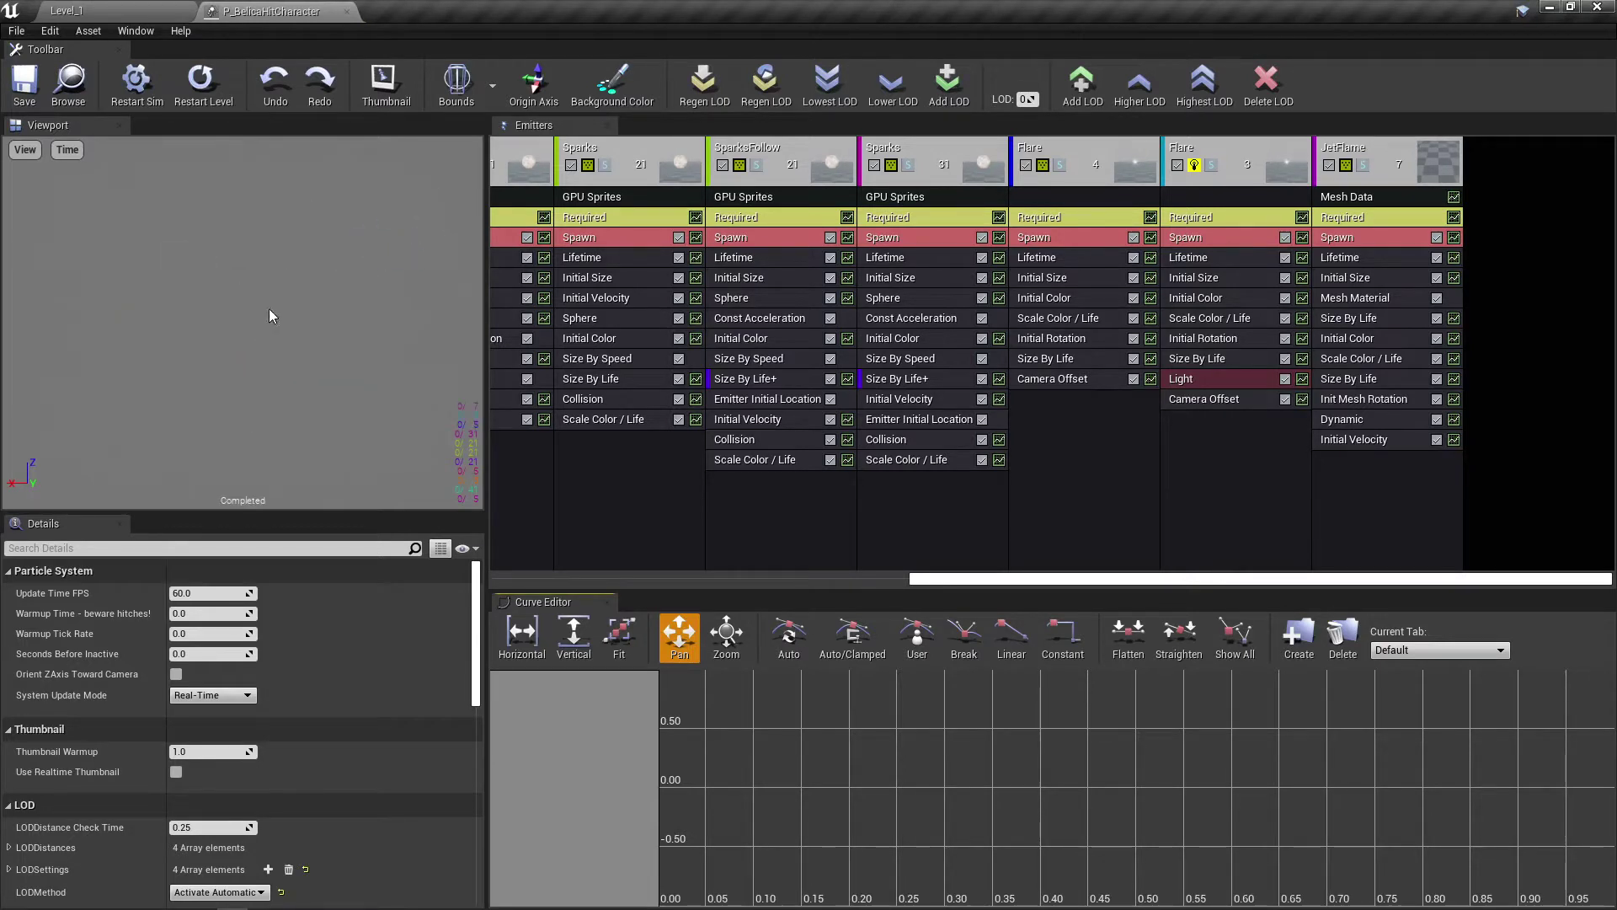
left_click(347, 12)
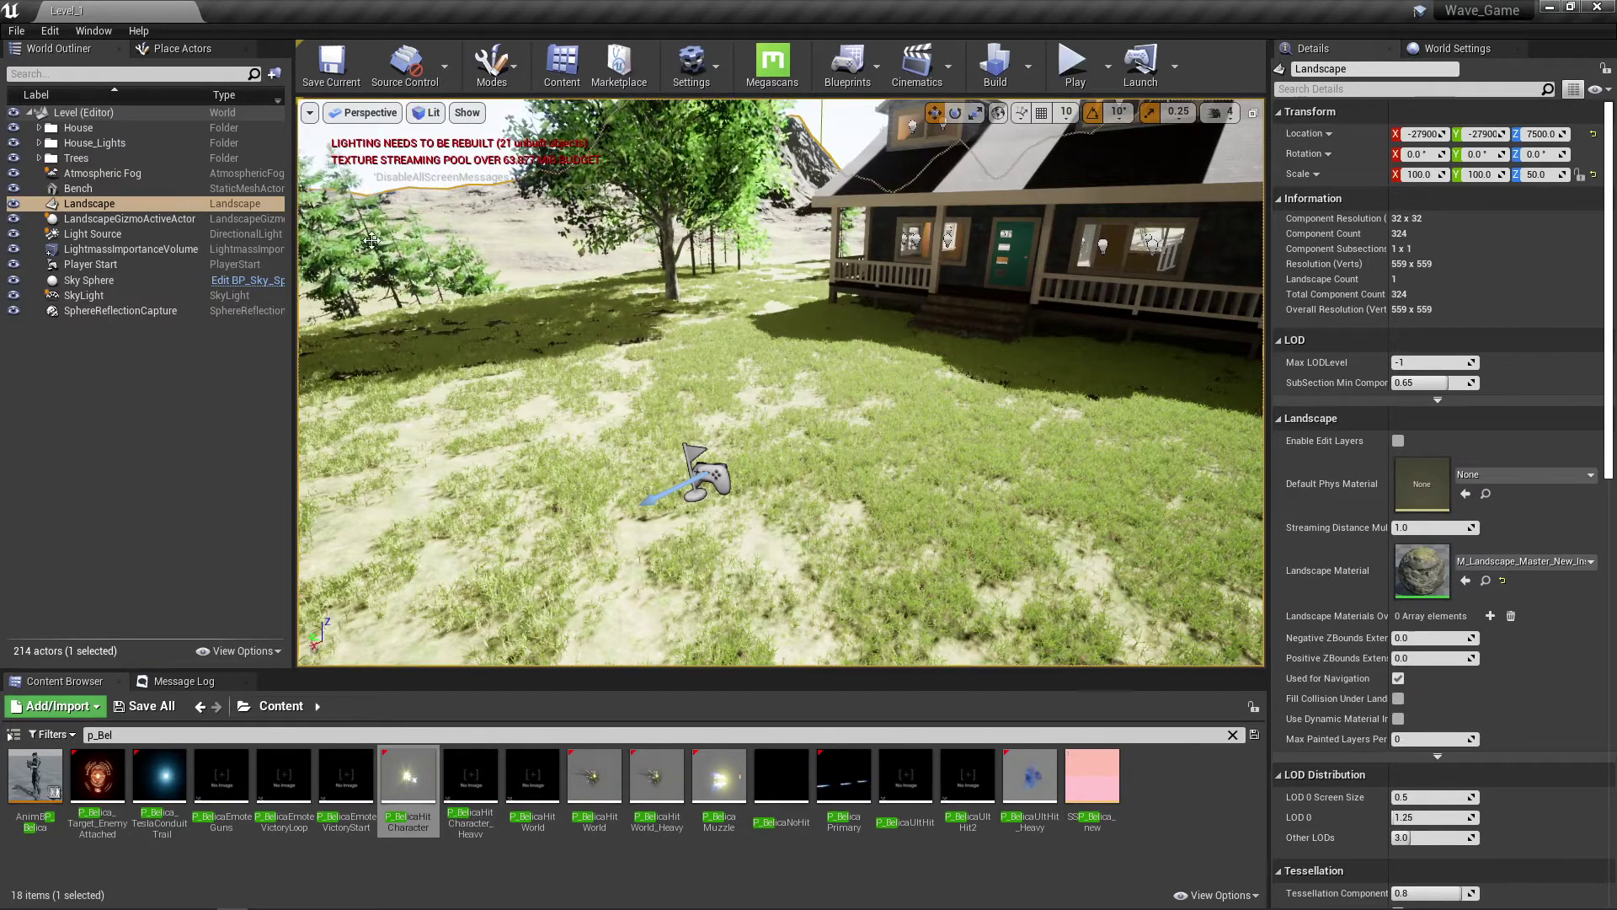
Step: Clear the p_Bel search filter in the Content Browser
mouse_move(413, 805)
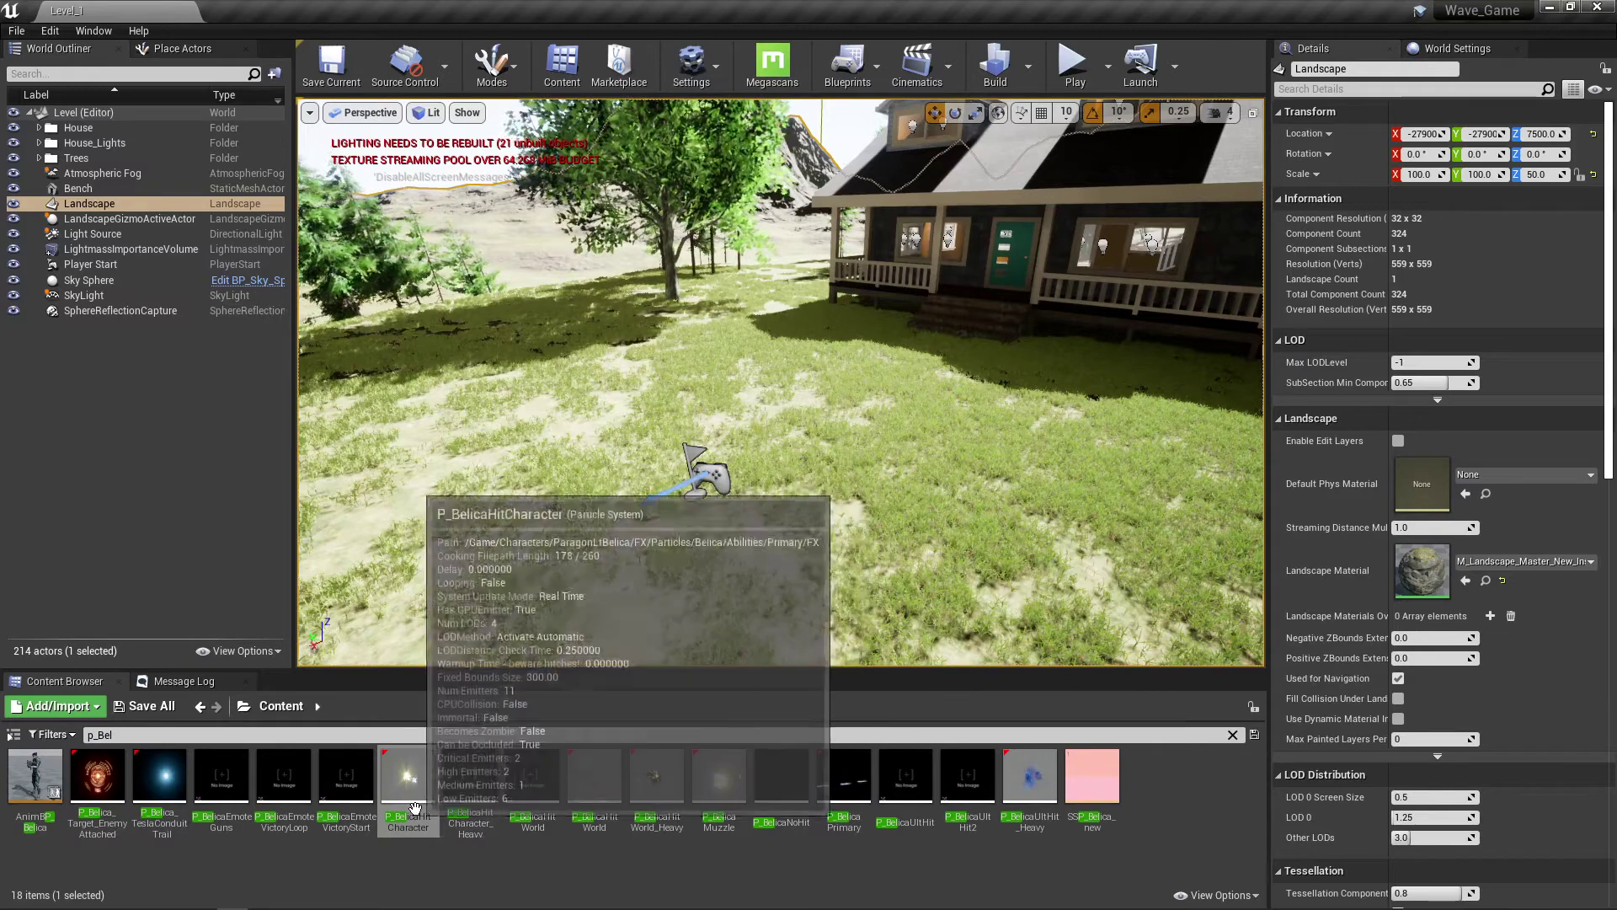
mouse_move(716, 801)
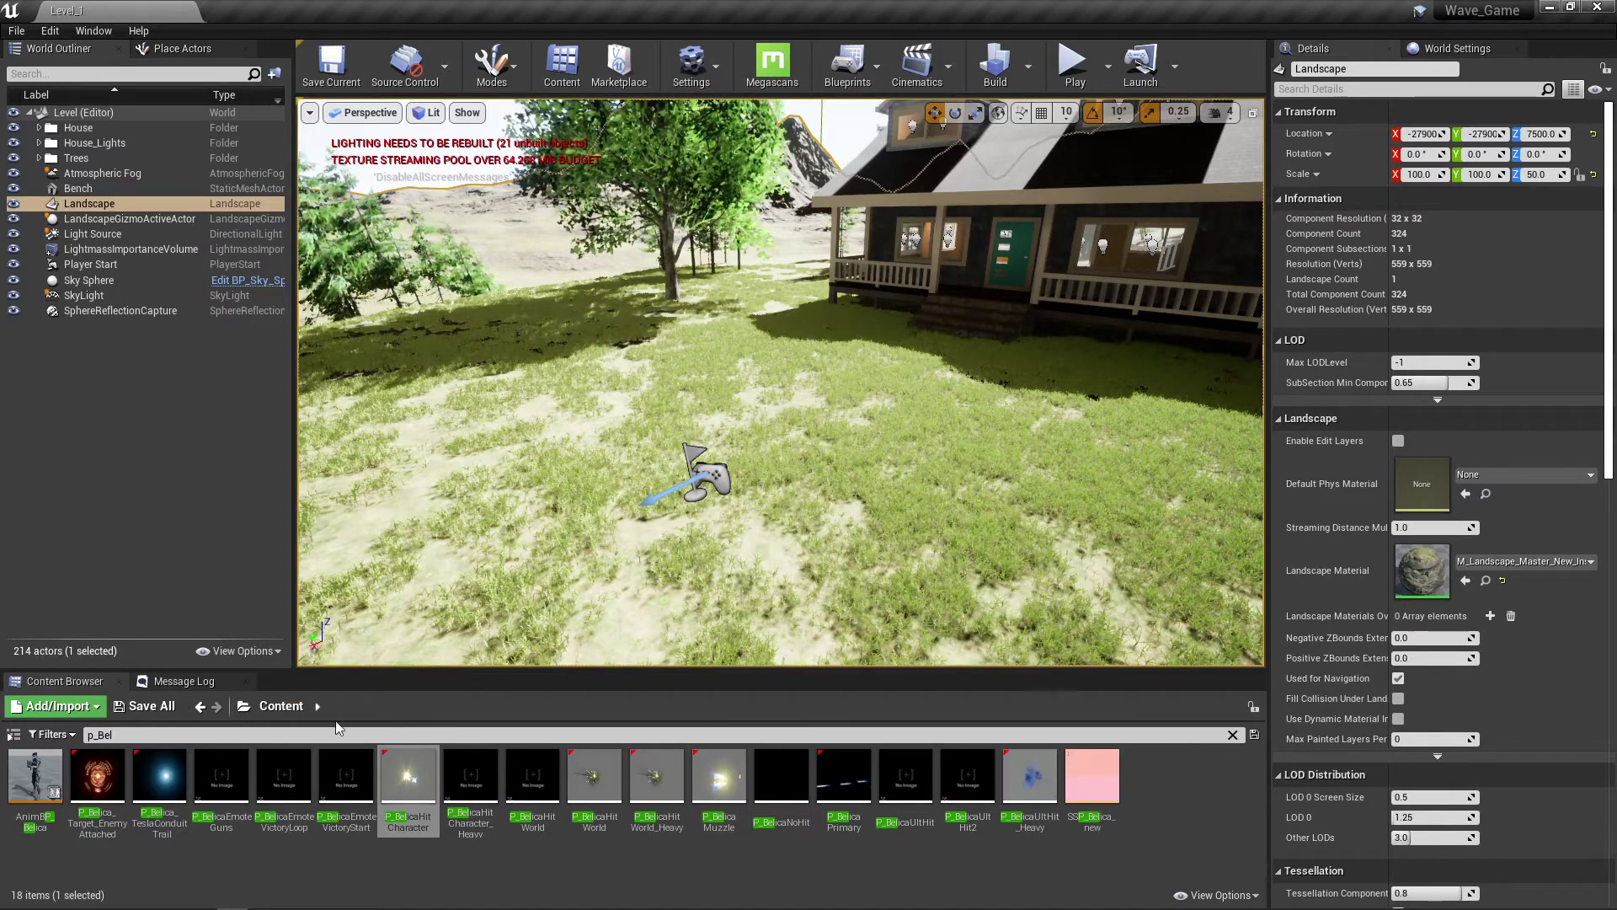
left_click(1232, 734)
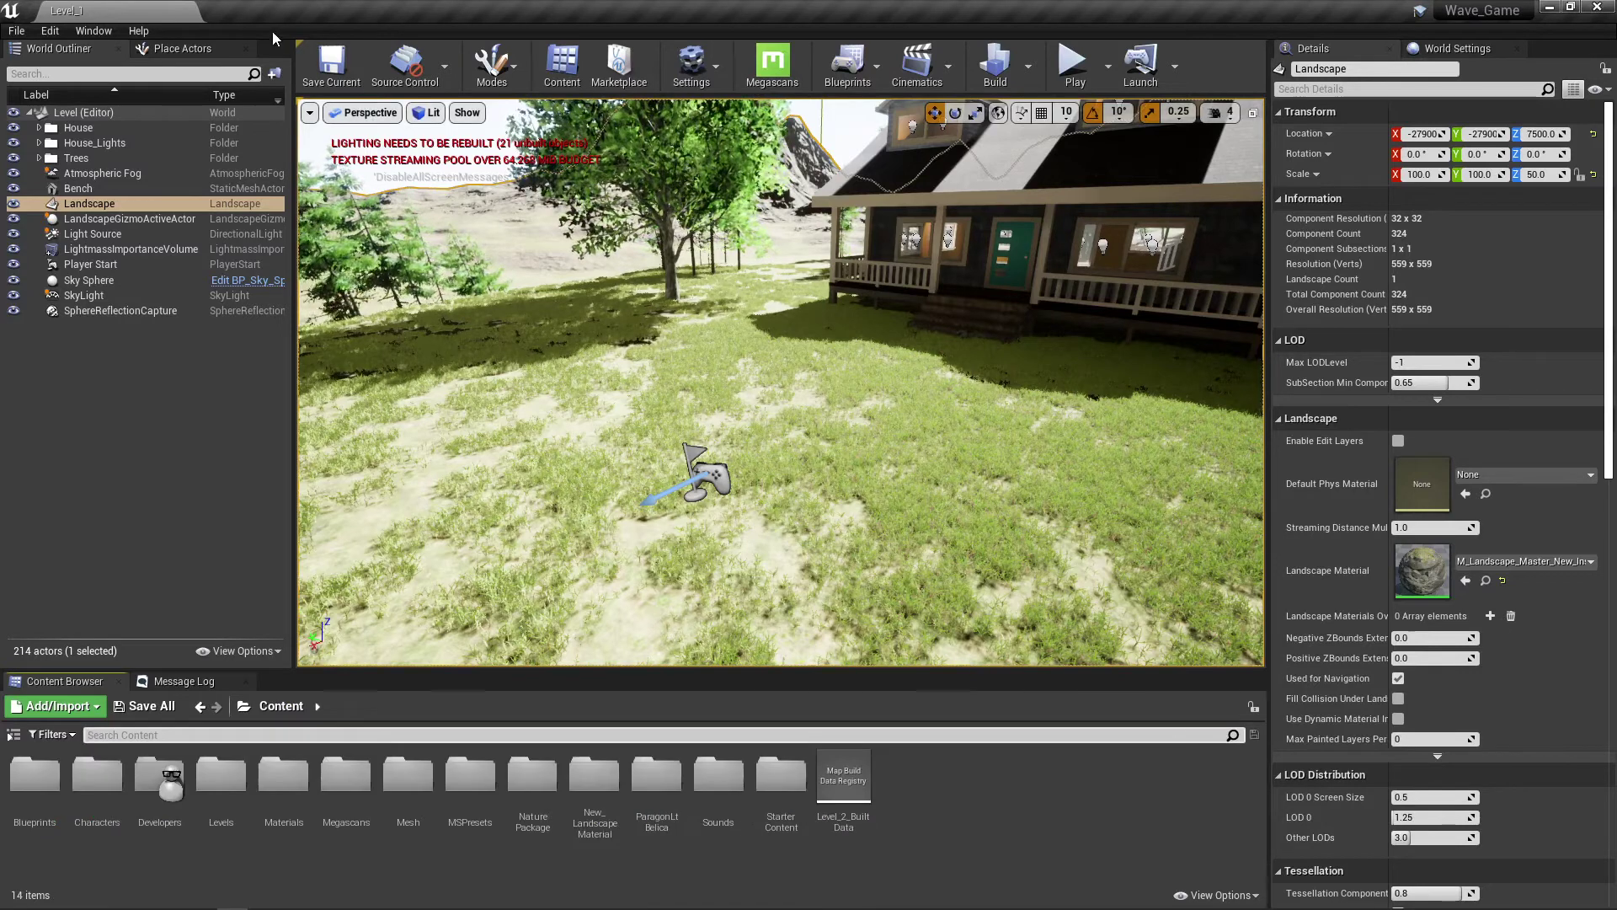
Step: Browse Blueprints > Pawns > LtBelica and open BP_LtBelica in the Blueprint editor
double_click(34, 773)
double_click(94, 779)
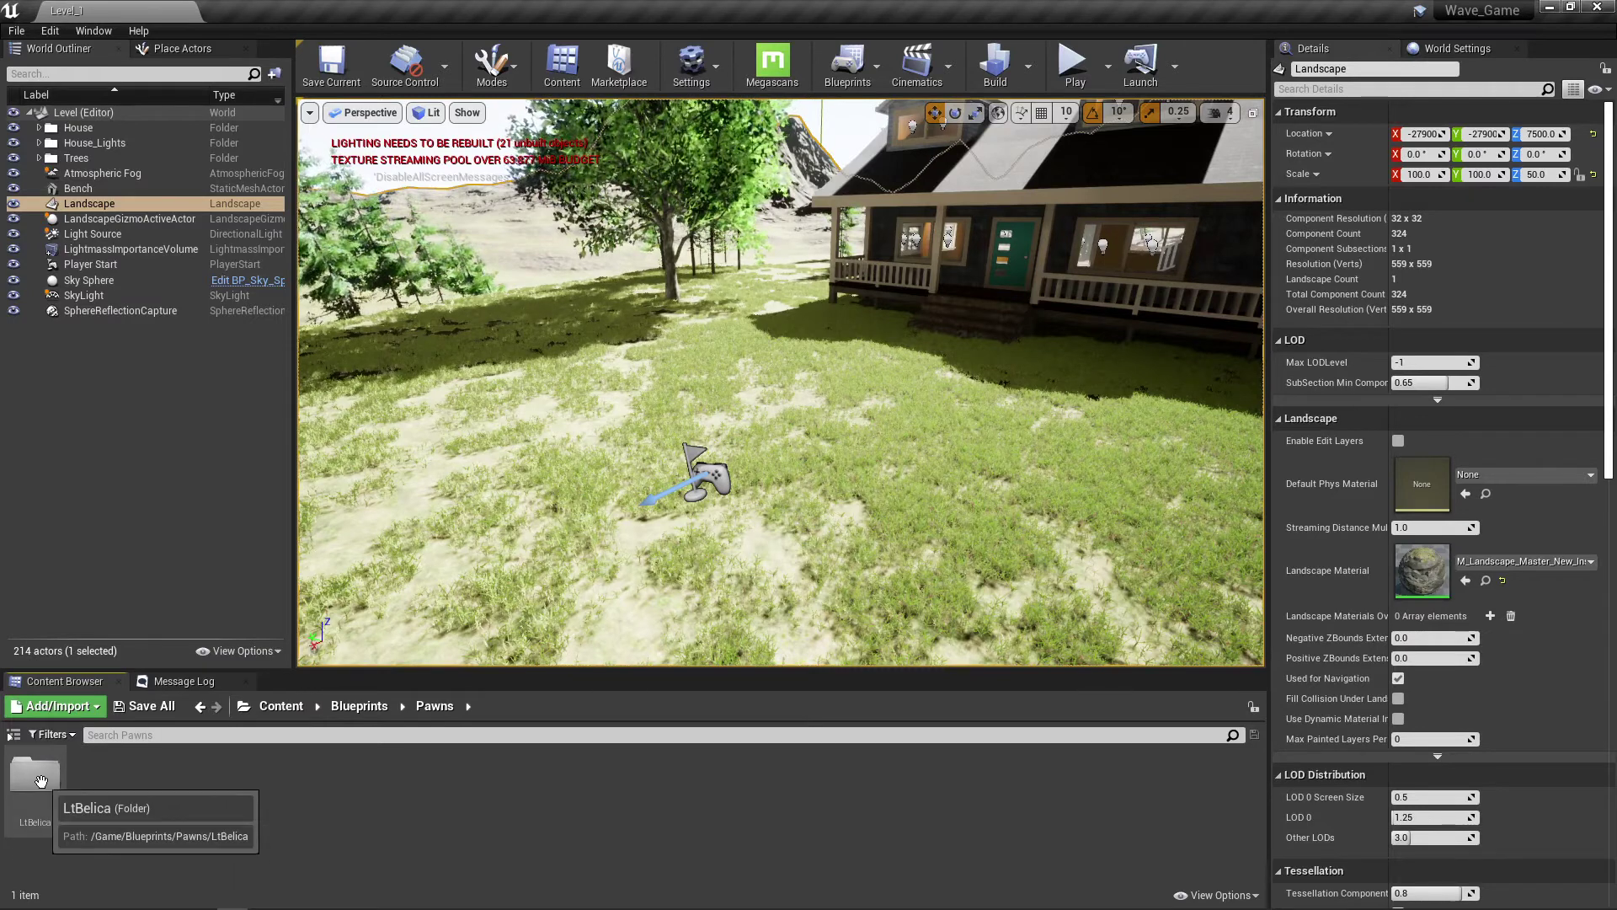
left_click(40, 781)
double_click(41, 780)
double_click(96, 791)
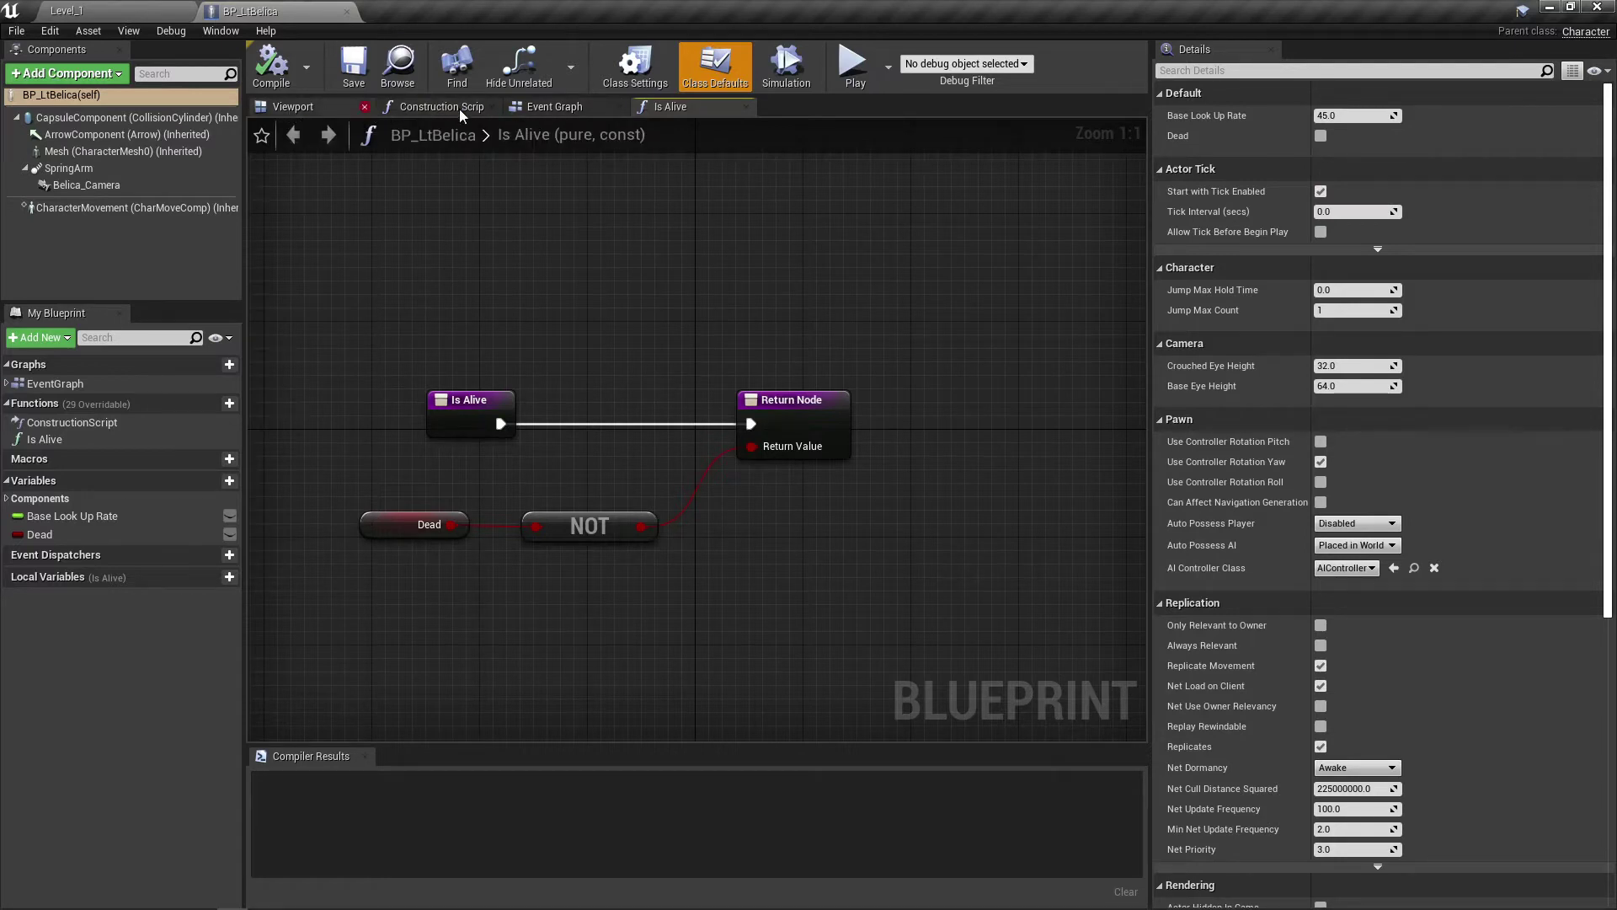
Step: Show the blueprint Viewport, turn the view around Belica, and select the Mesh (CharacterMesh0) component
left_click(299, 107)
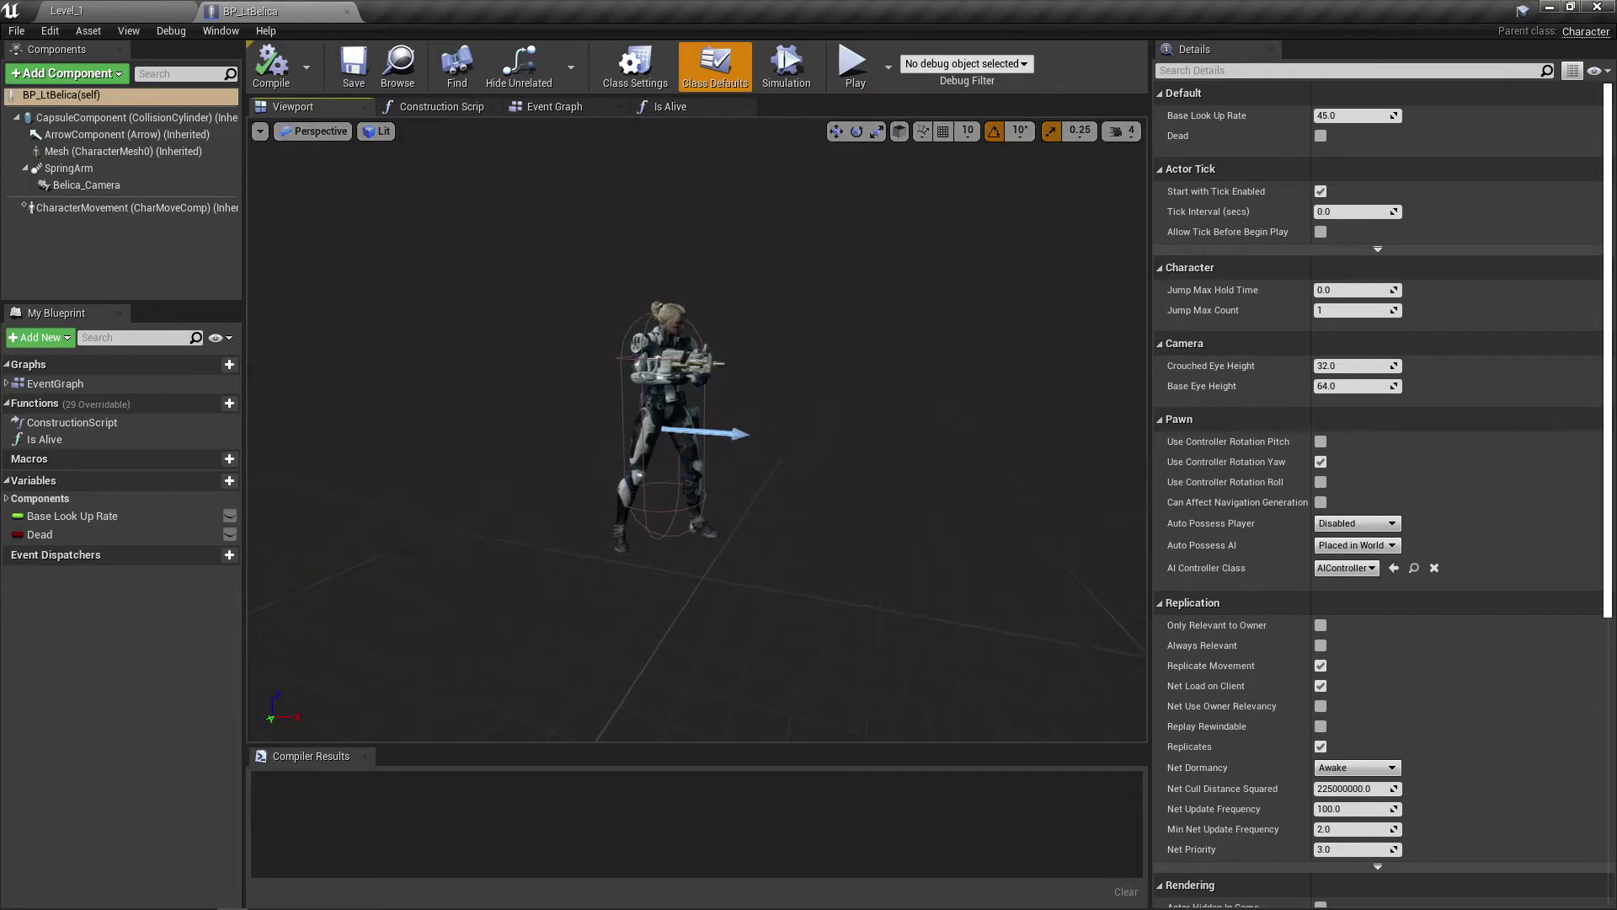
mouse_move(595, 359)
right_mouse_down()
mouse_move(657, 358)
mouse_move(522, 352)
mouse_move(566, 352)
right_mouse_up()
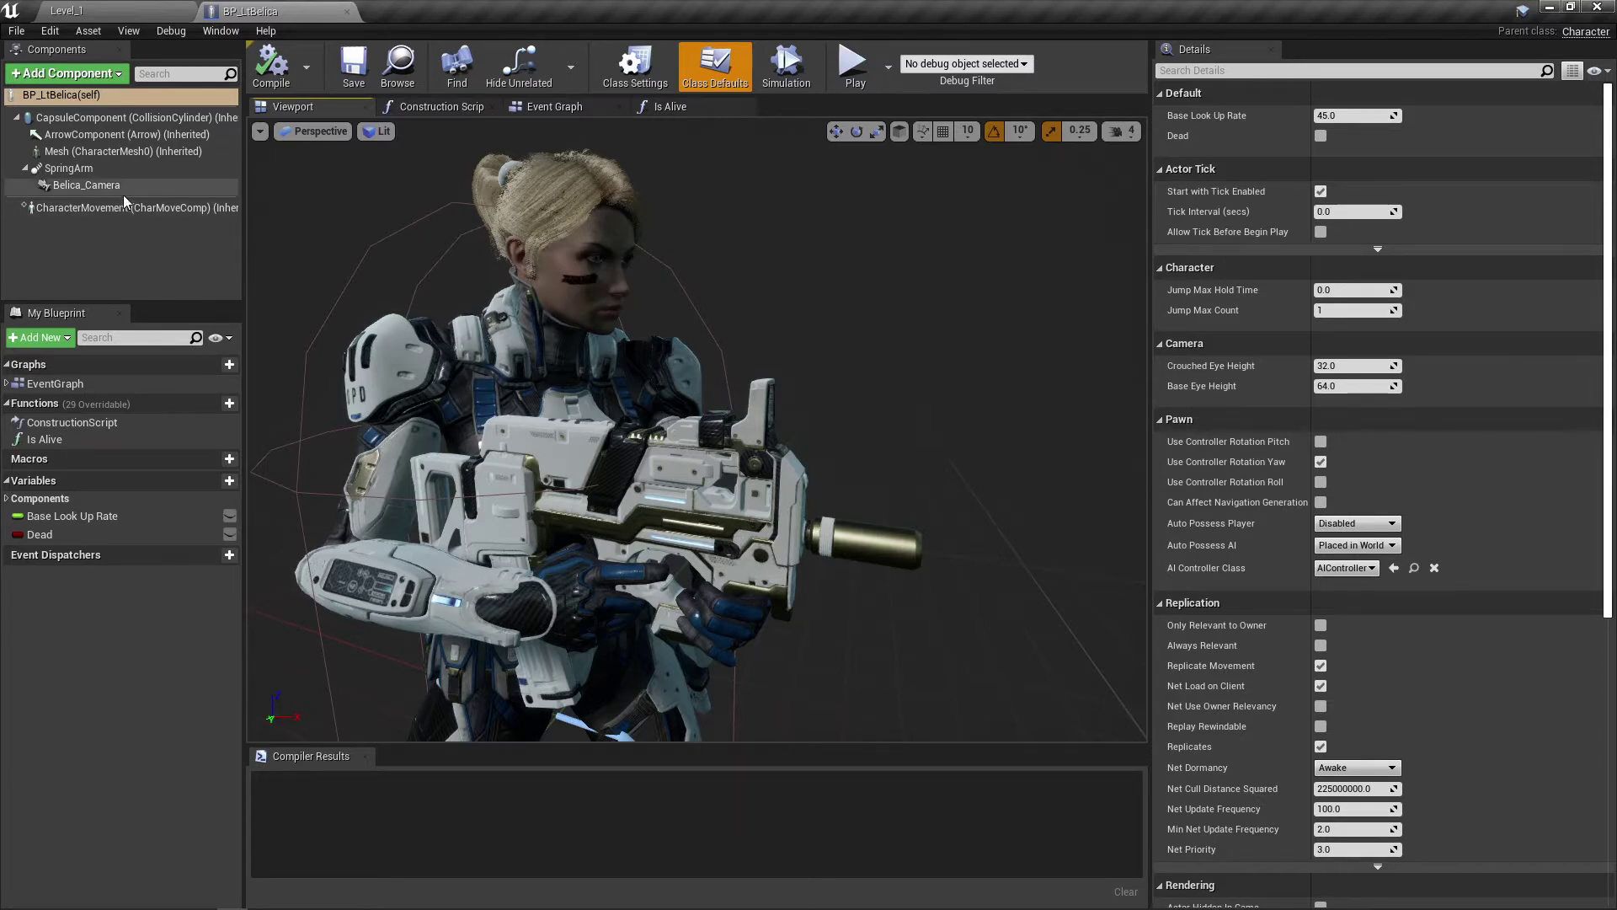
left_click(69, 153)
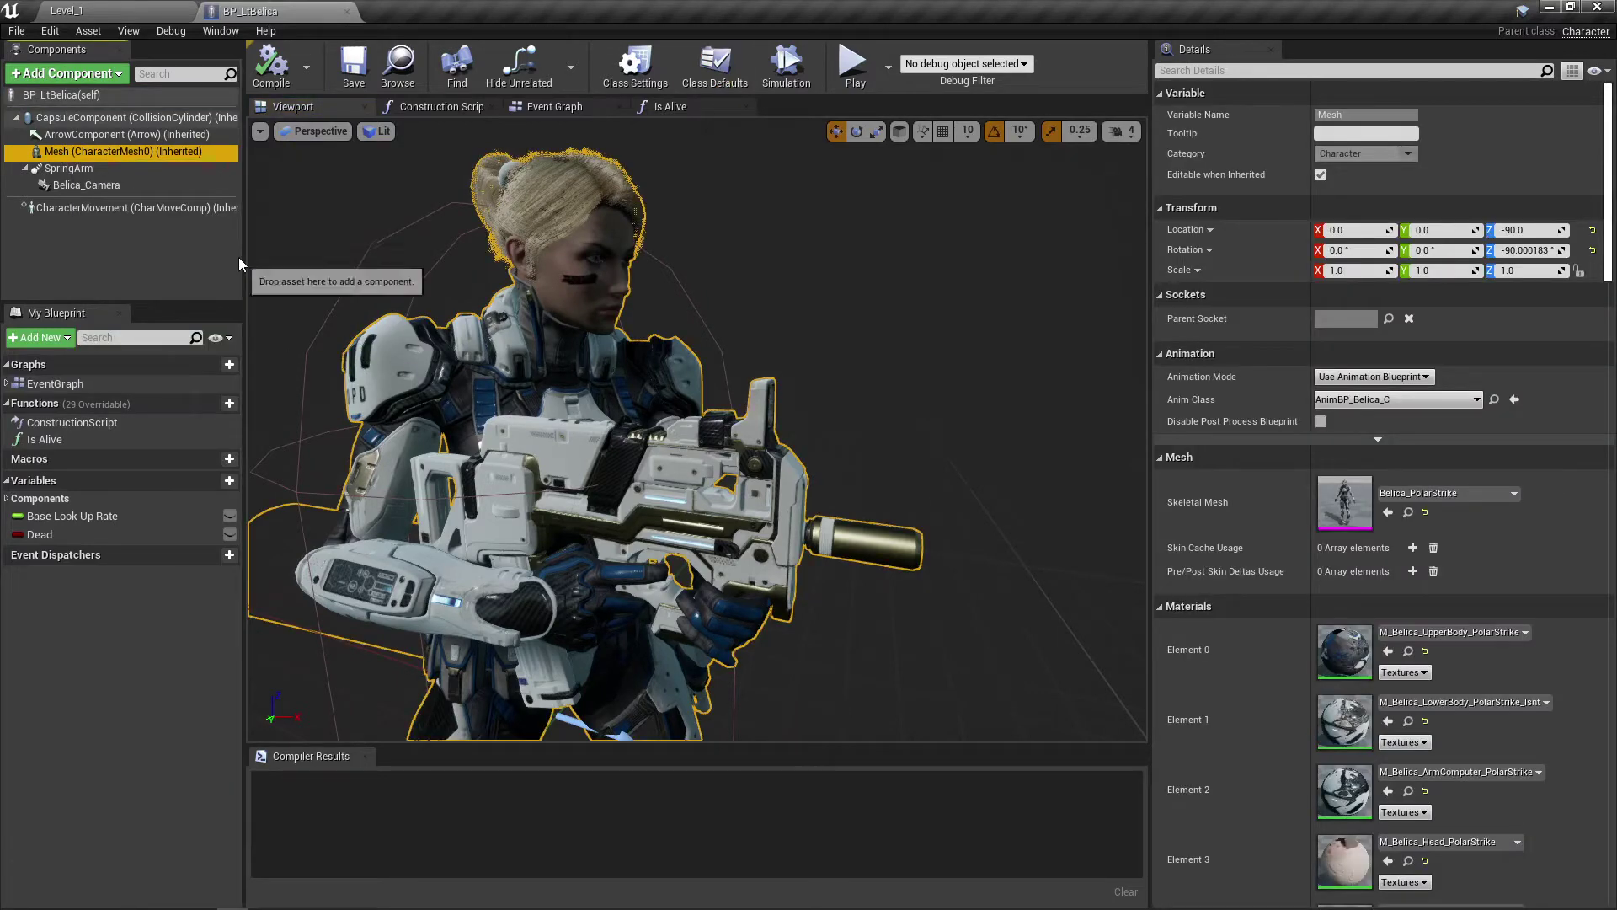
Step: In Level_1's Content Browser, search the root Content folder for 'p_b' to find the Belica particles
left_click(127, 11)
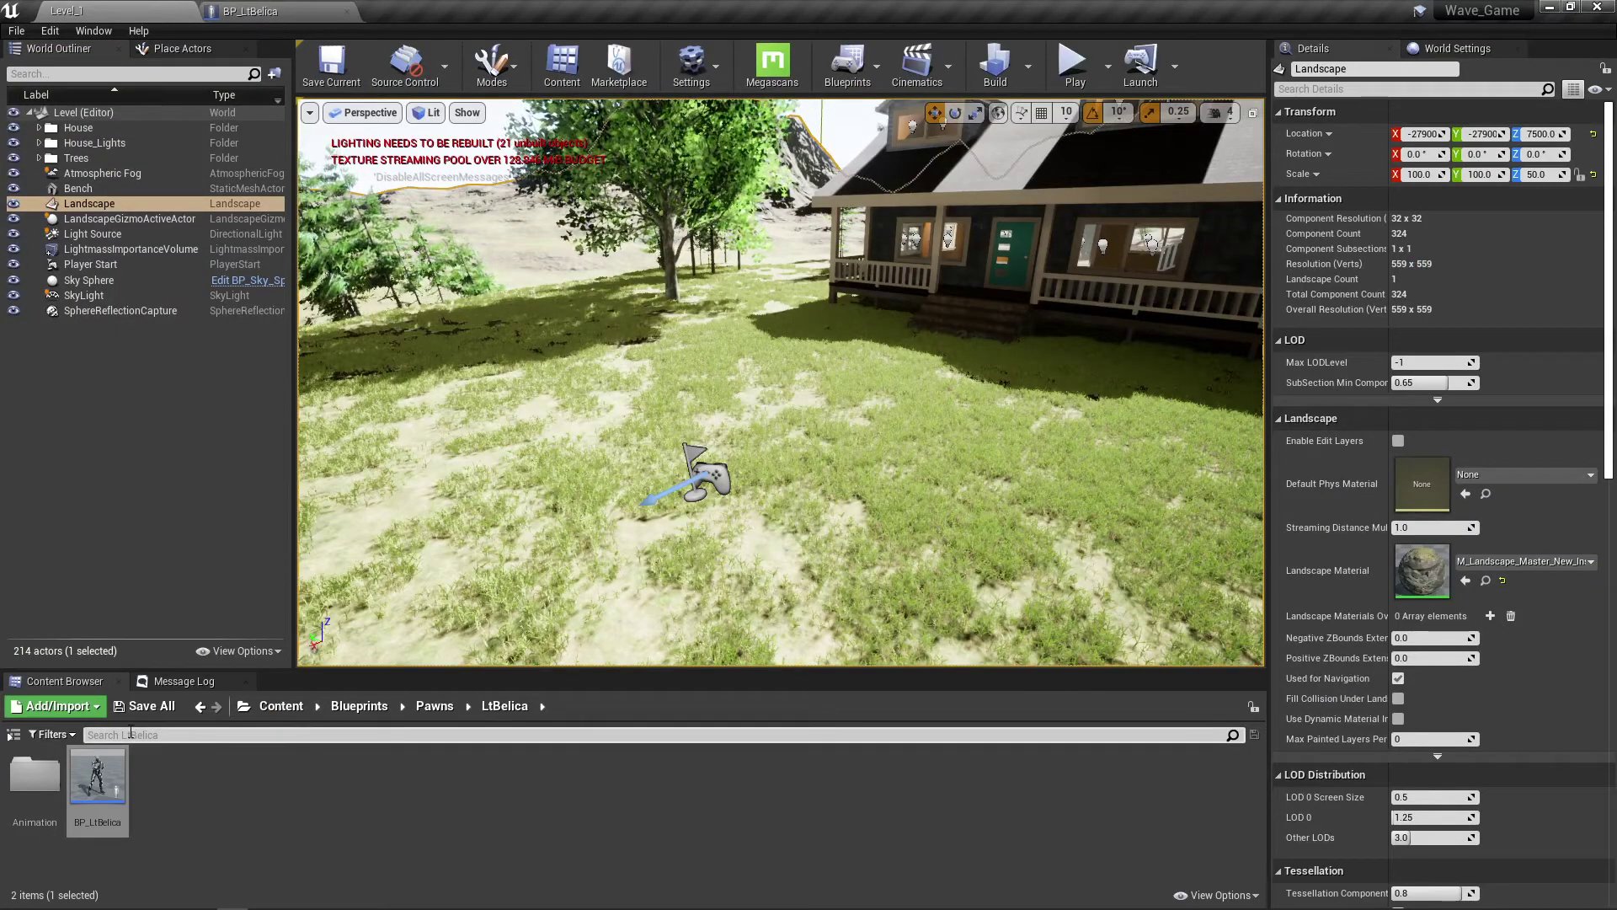
left_click(281, 707)
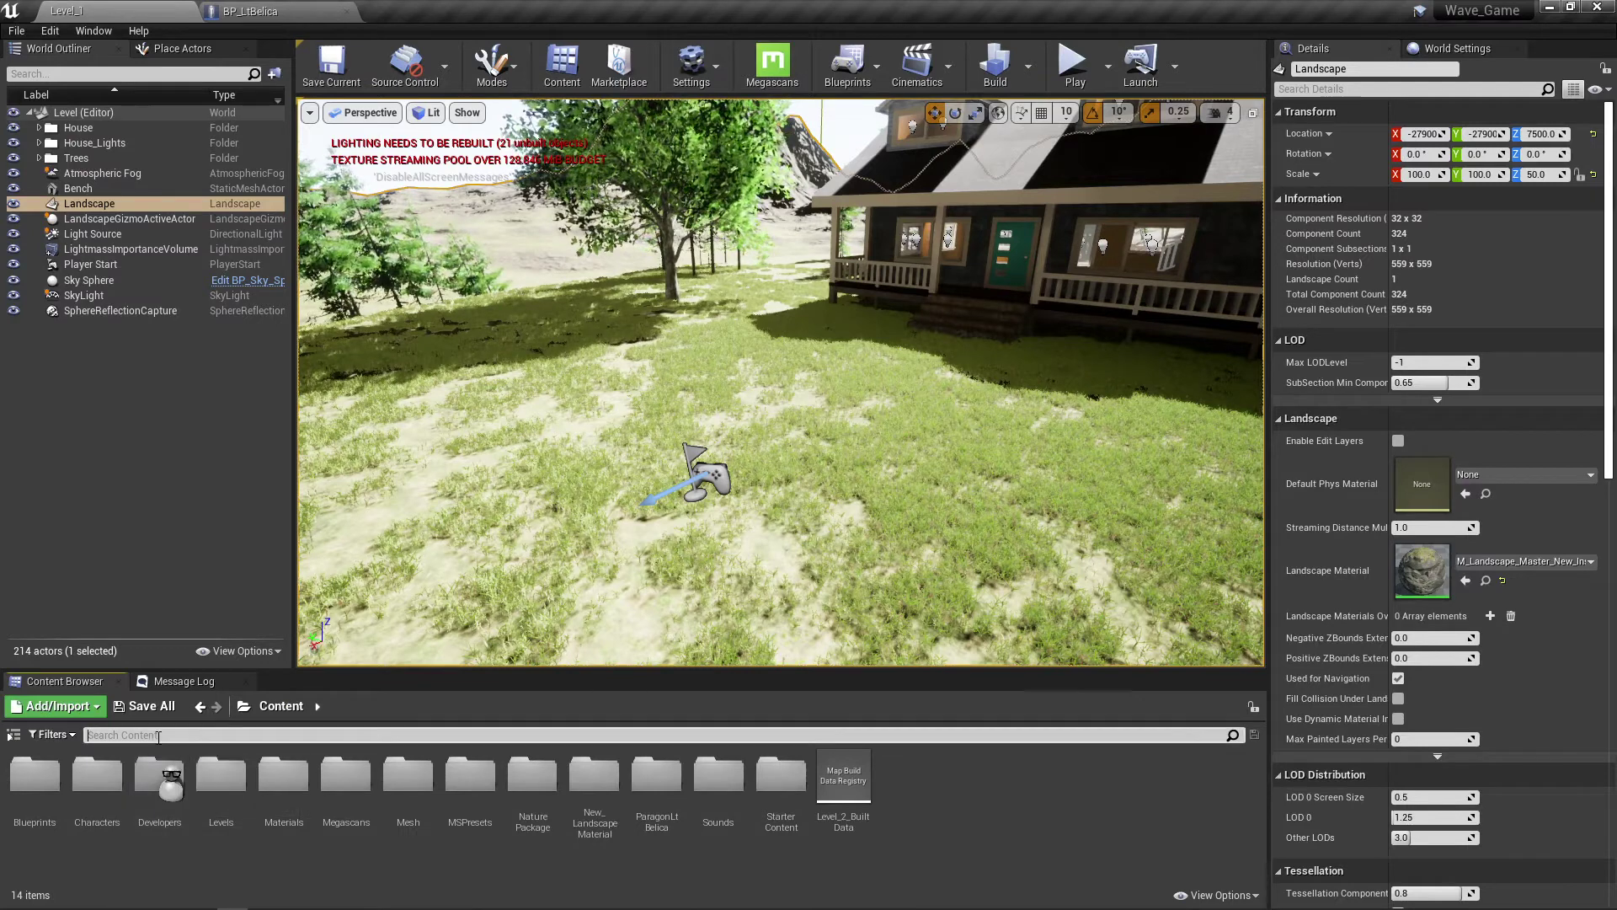
left_click(159, 736)
type("p_bl")
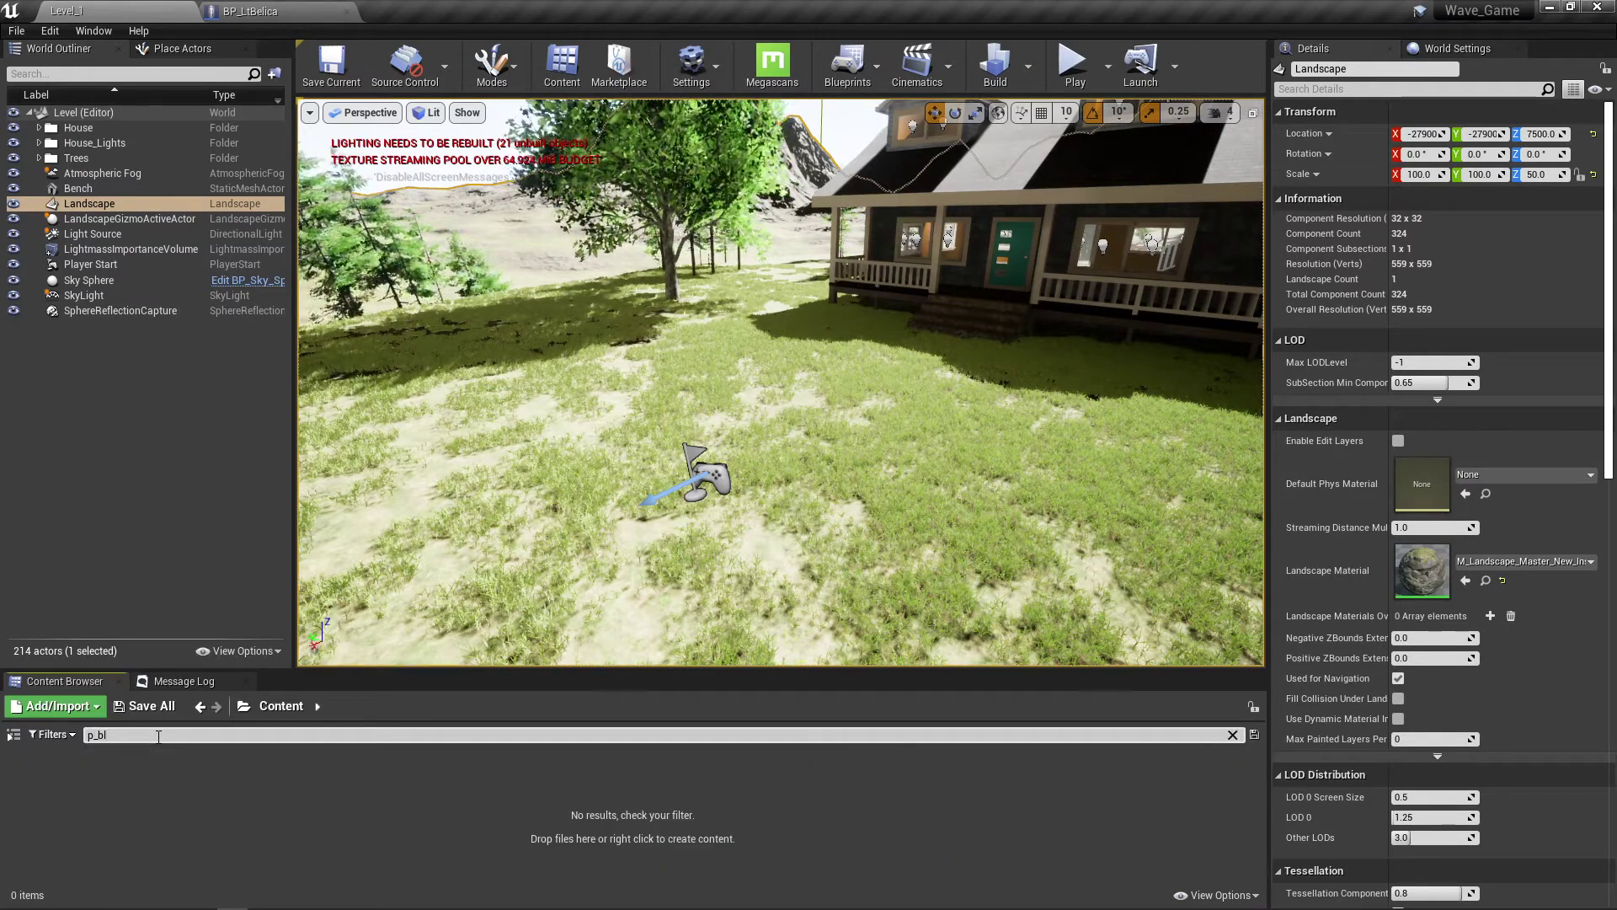
key("BackSpace")
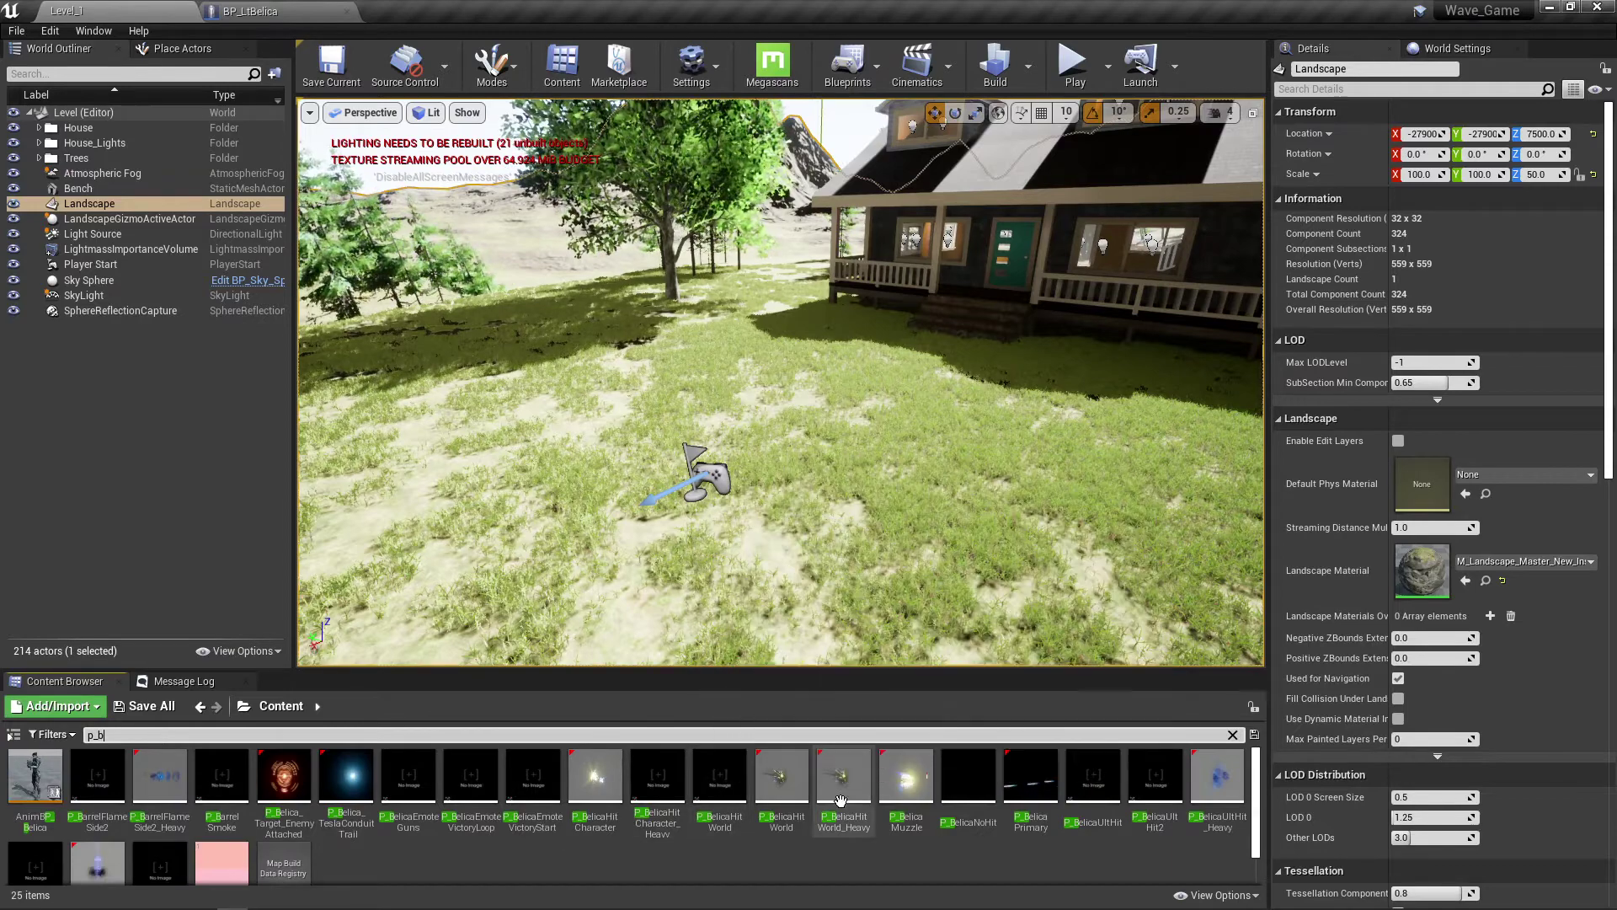
mouse_move(908, 795)
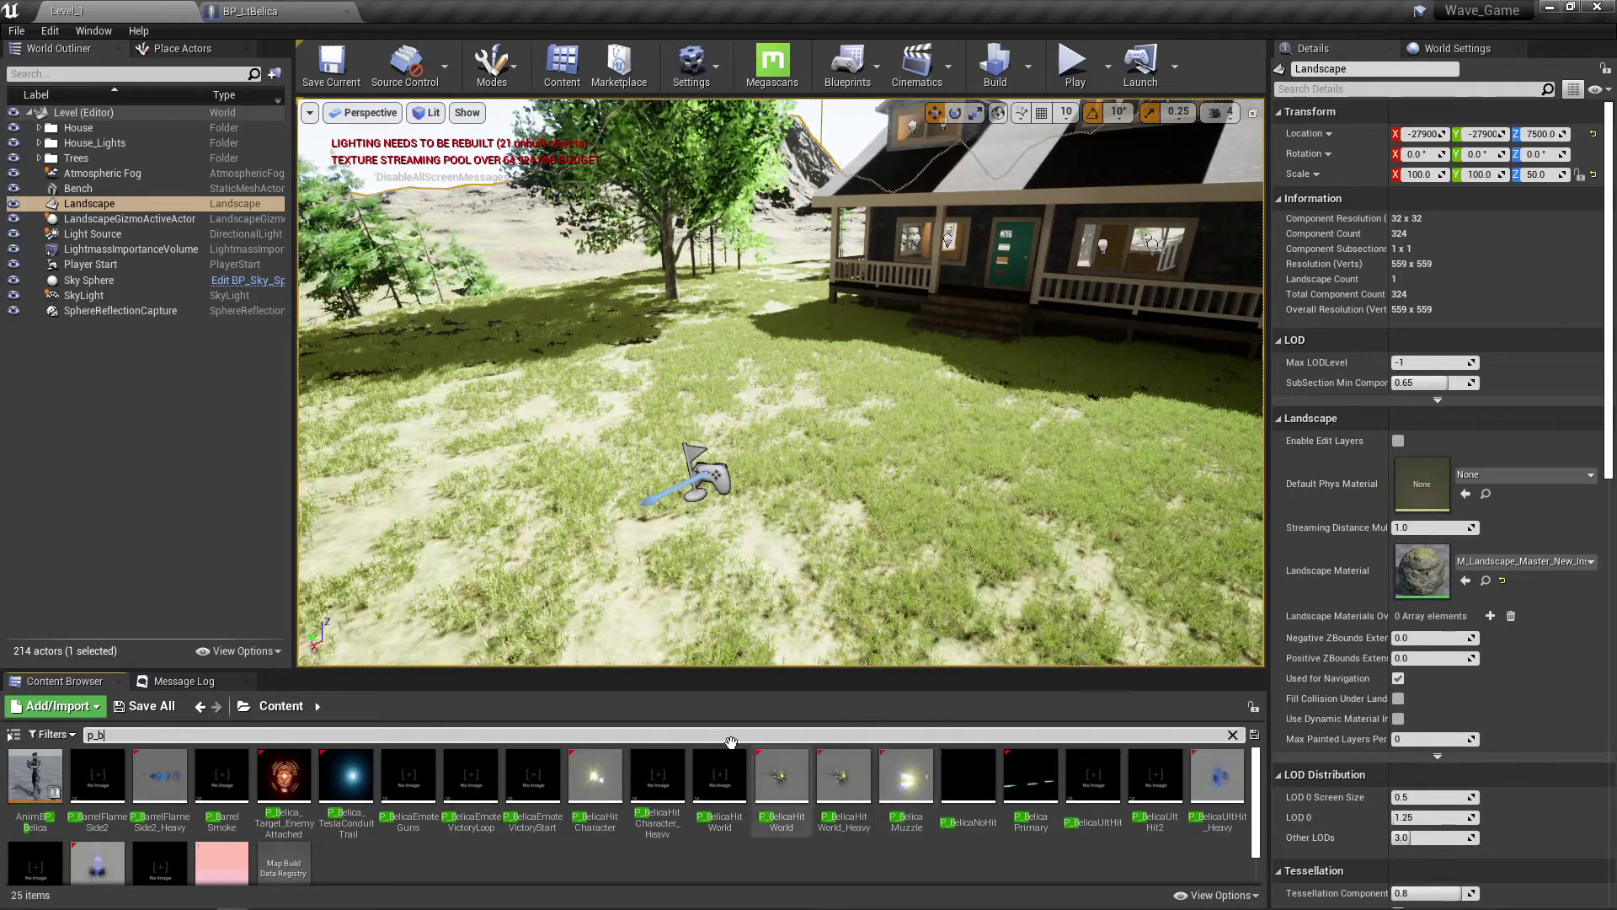
Step: Float the BP_LtBelica editor over the level and drag P_BelicaMuzzle onto the Mesh component
left_click_drag(278, 12, 359, 136)
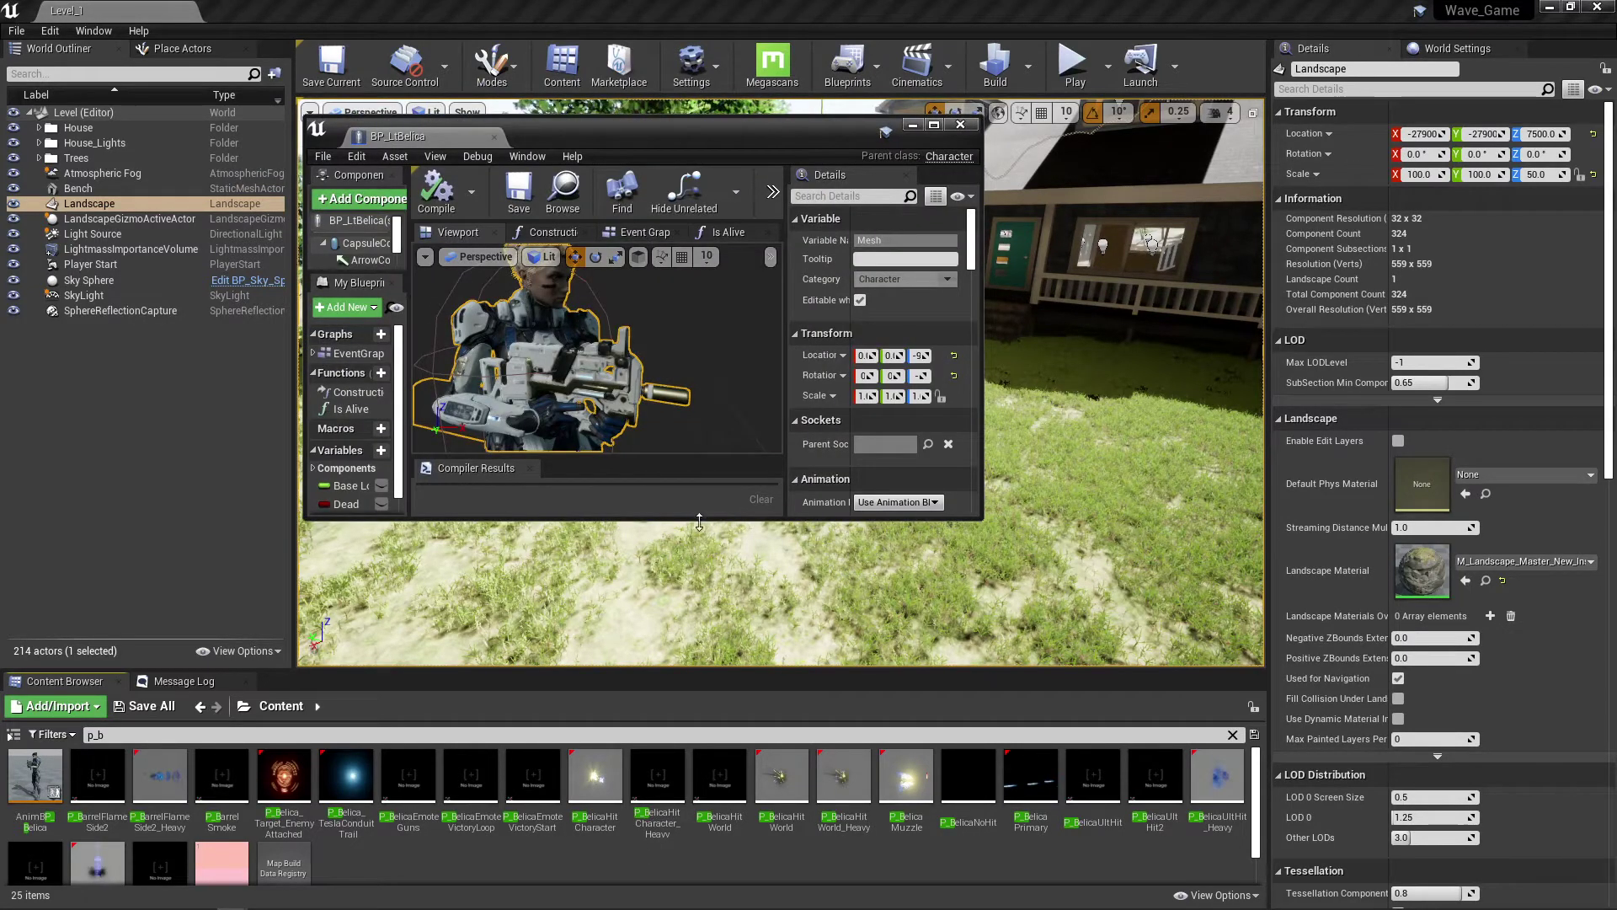
left_click_drag(697, 519, 722, 666)
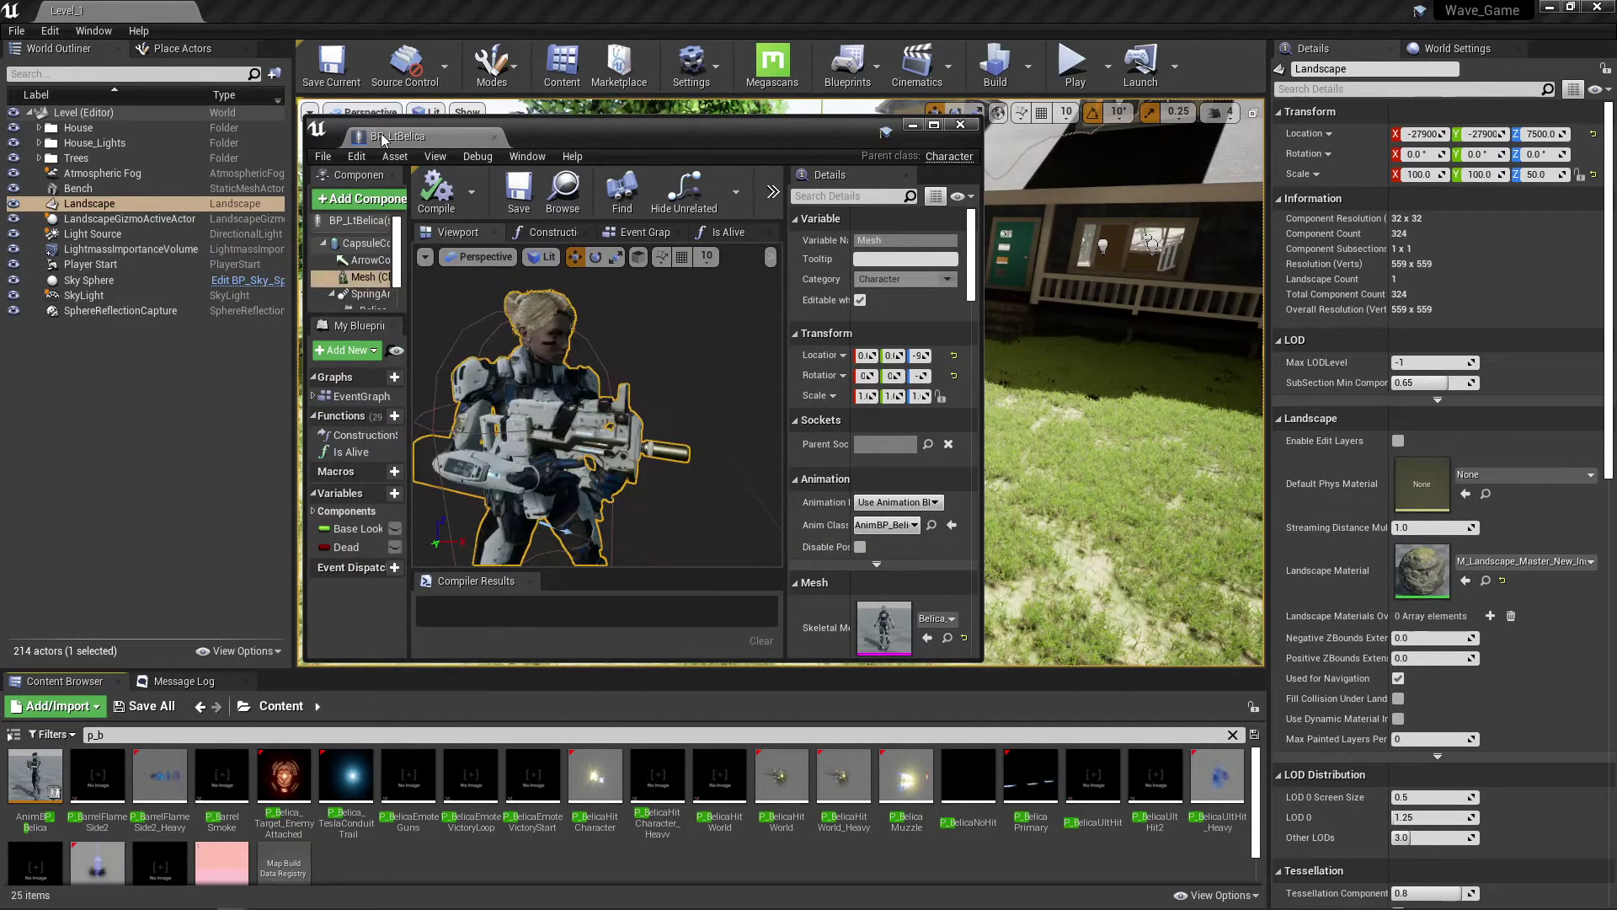
left_click_drag(389, 139, 269, 11)
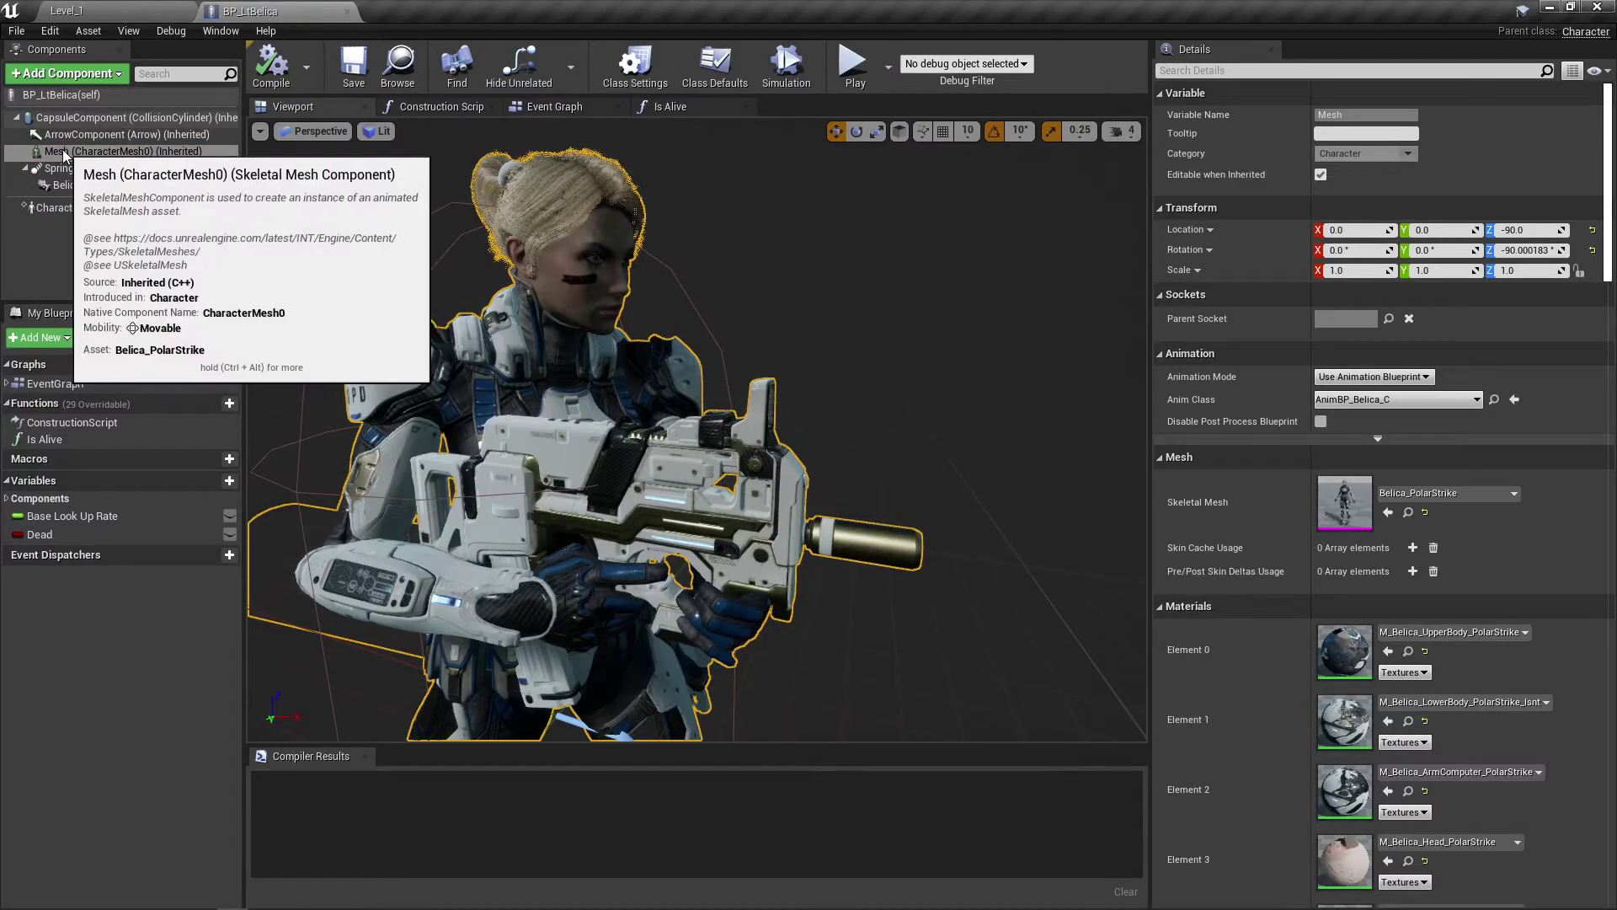
left_click_drag(250, 11, 485, 197)
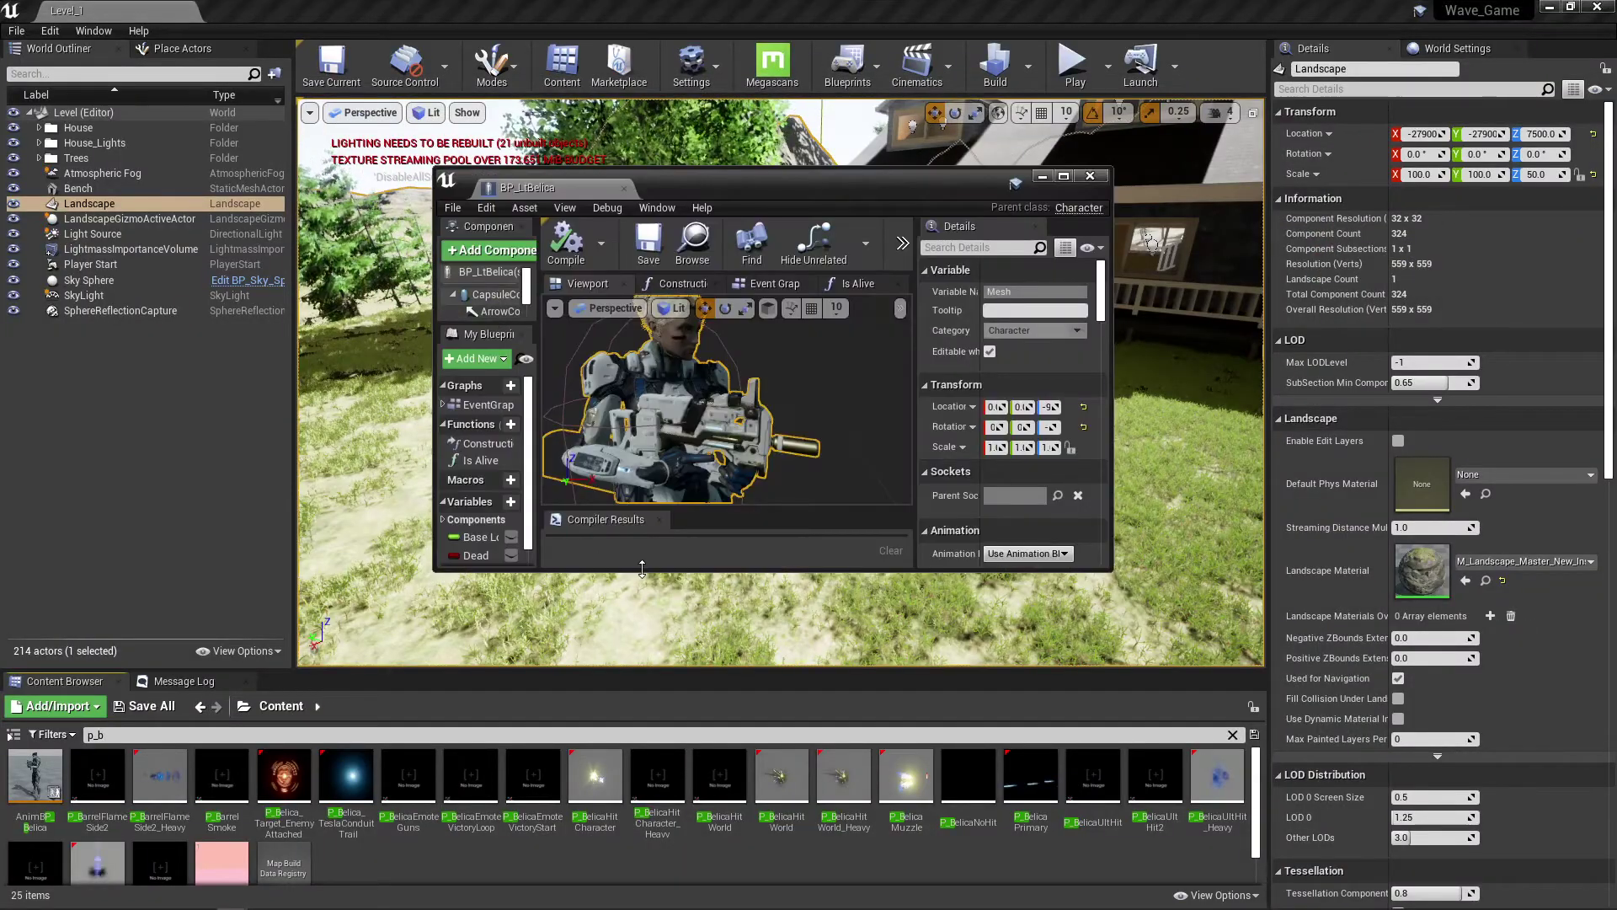
left_click_drag(655, 613, 655, 692)
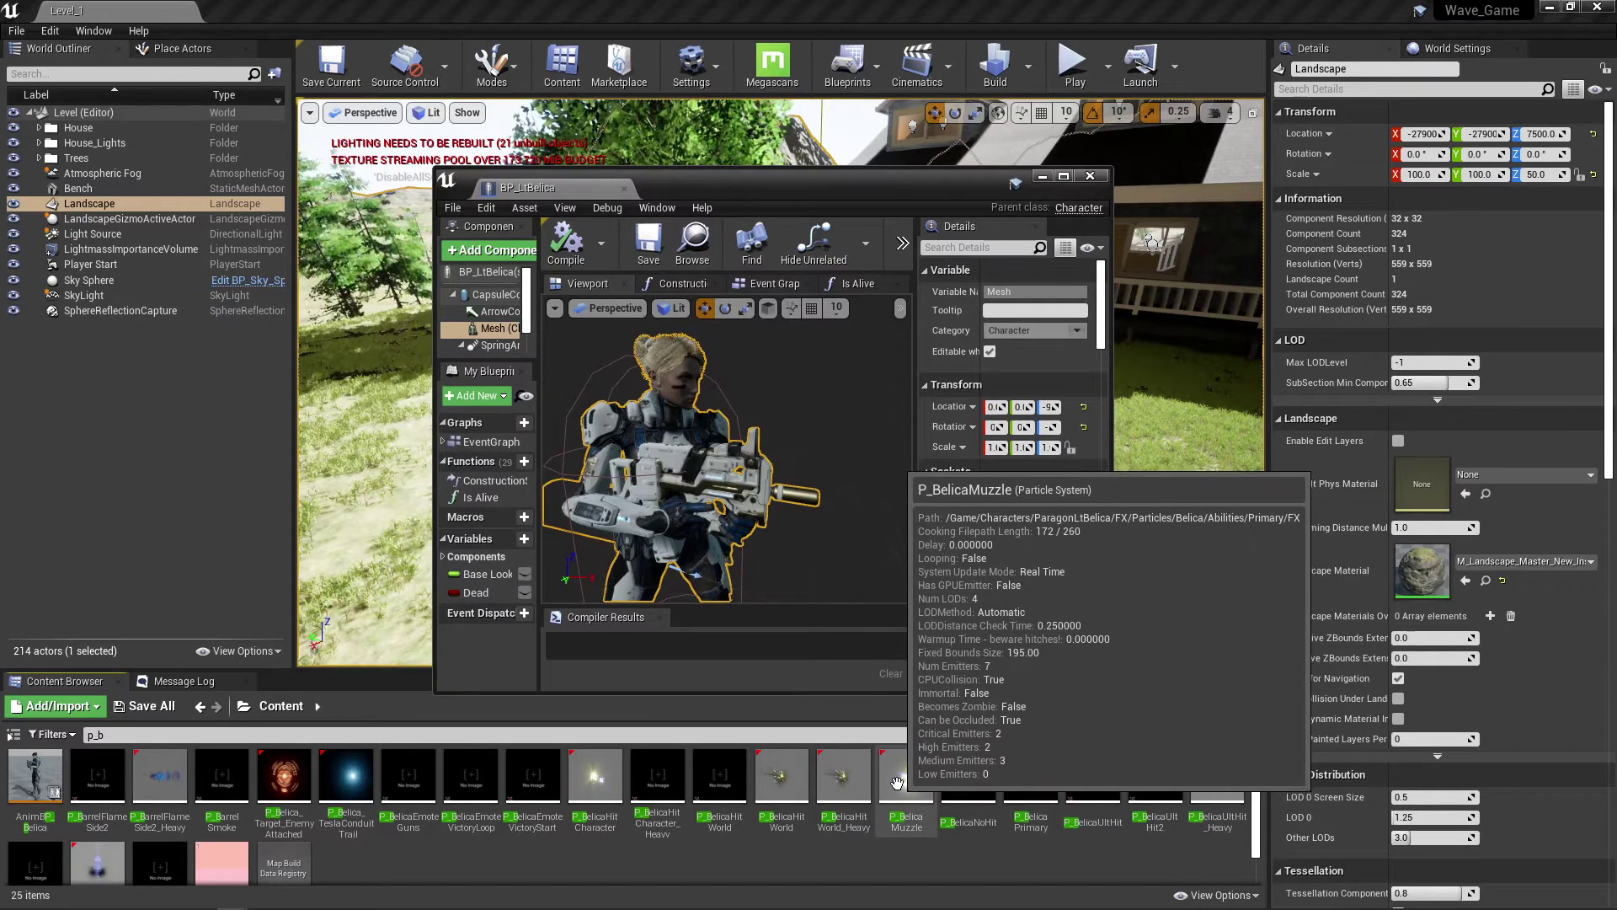
left_click_drag(898, 781, 491, 331)
key("Return")
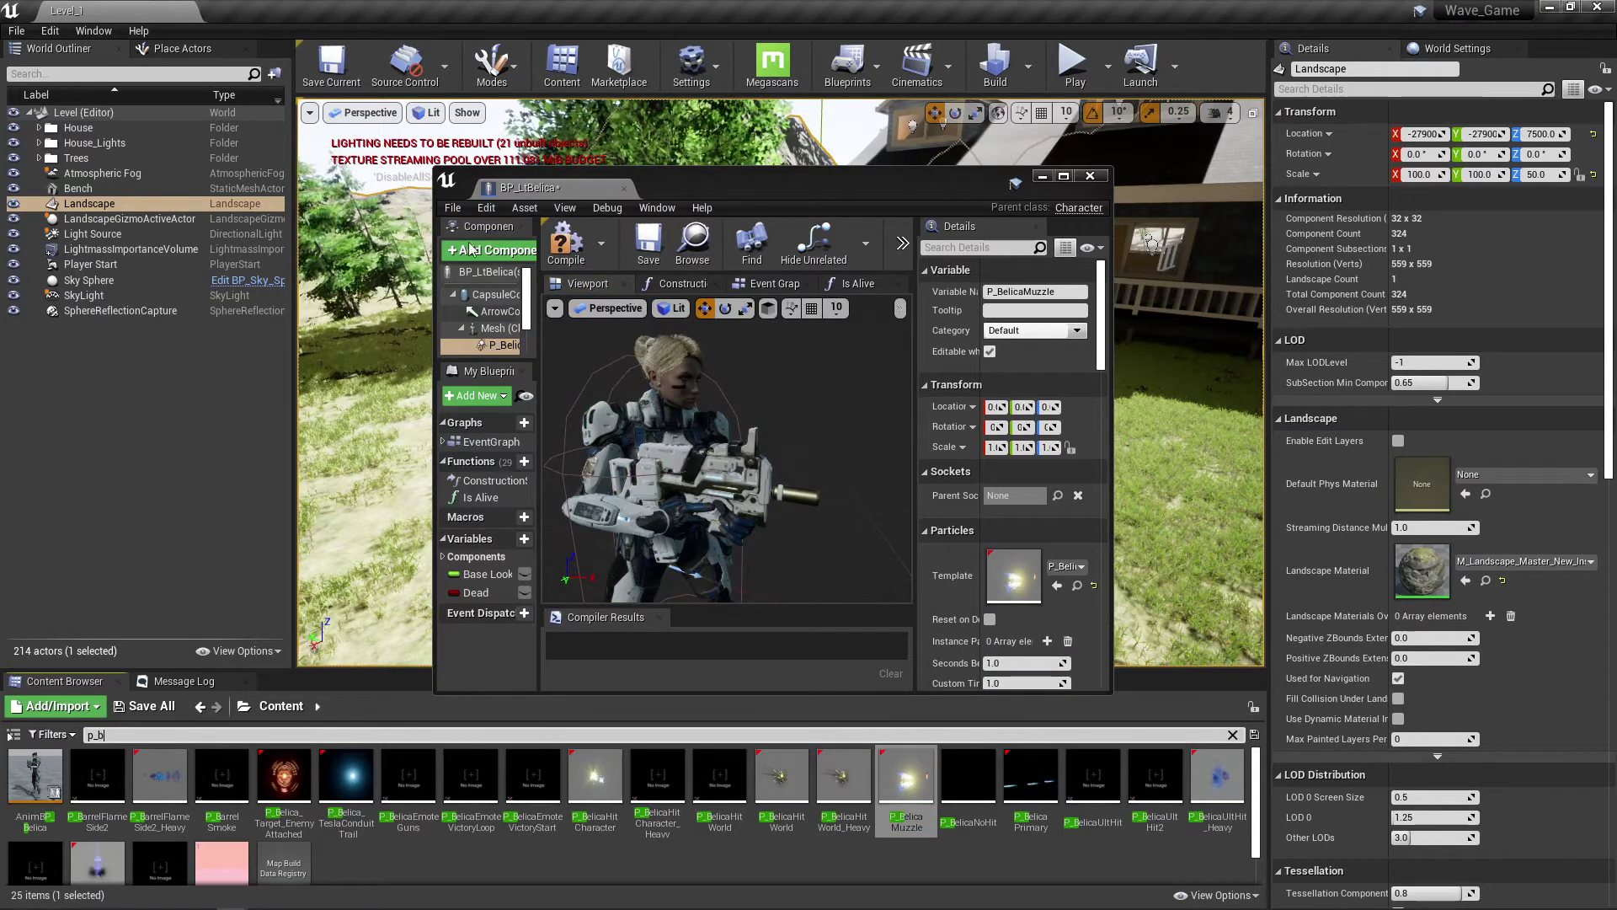
Step: Dock BP_LtBelica back as a full tab and zoom to inspect the muzzle particle at her feet
left_click(280, 22)
left_click(281, 22)
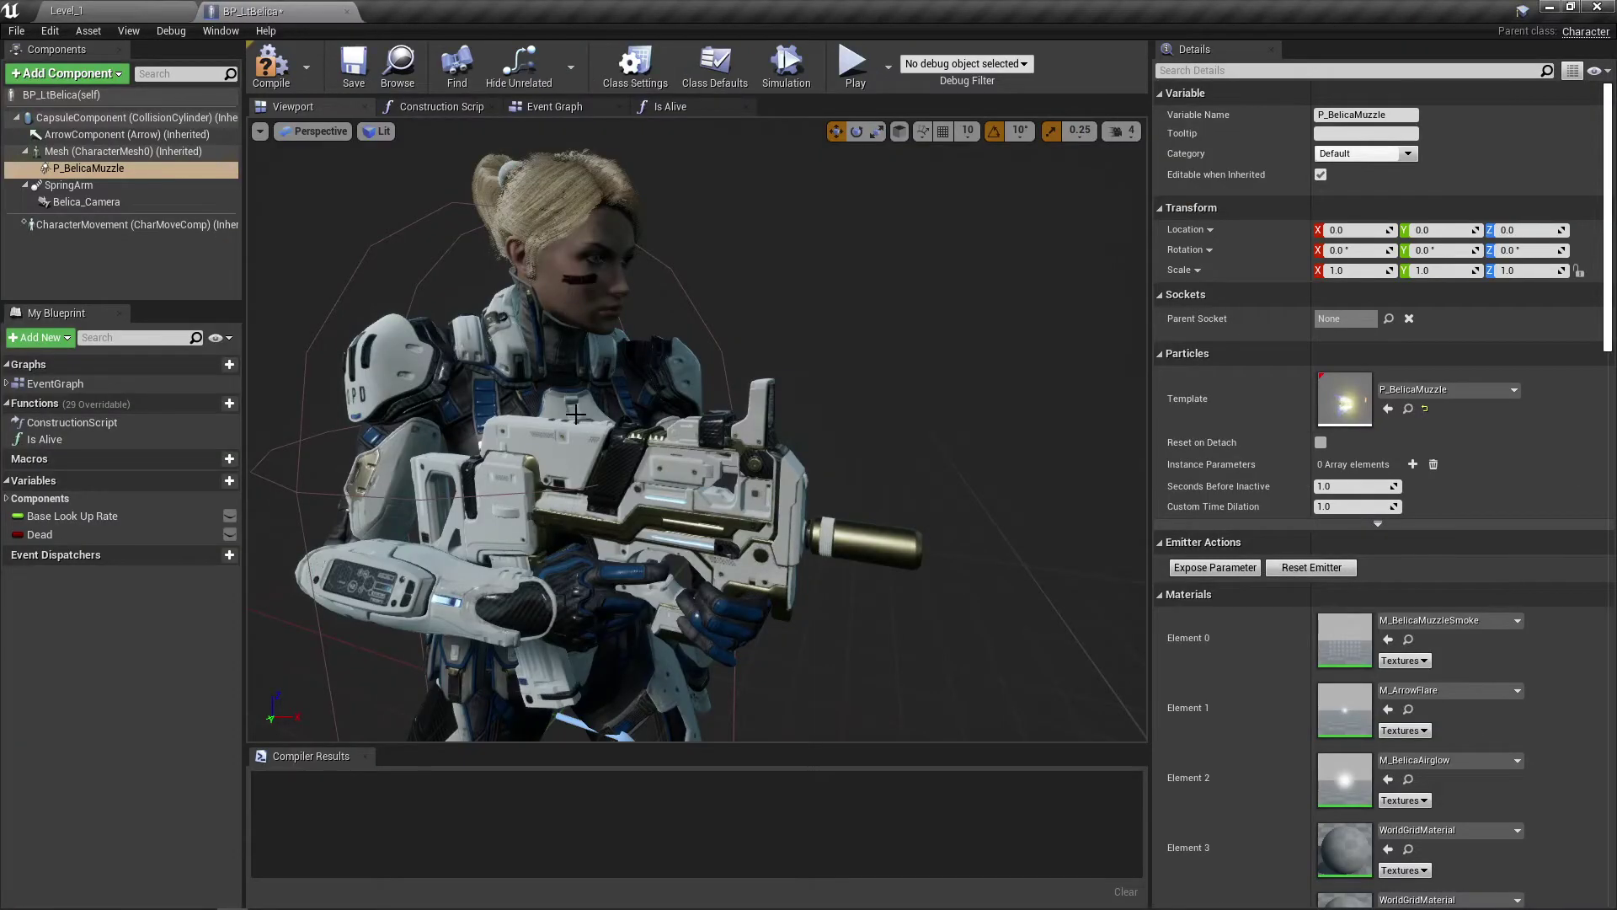
scroll(573, 411, "down", 5)
scroll(567, 394, "down", 2)
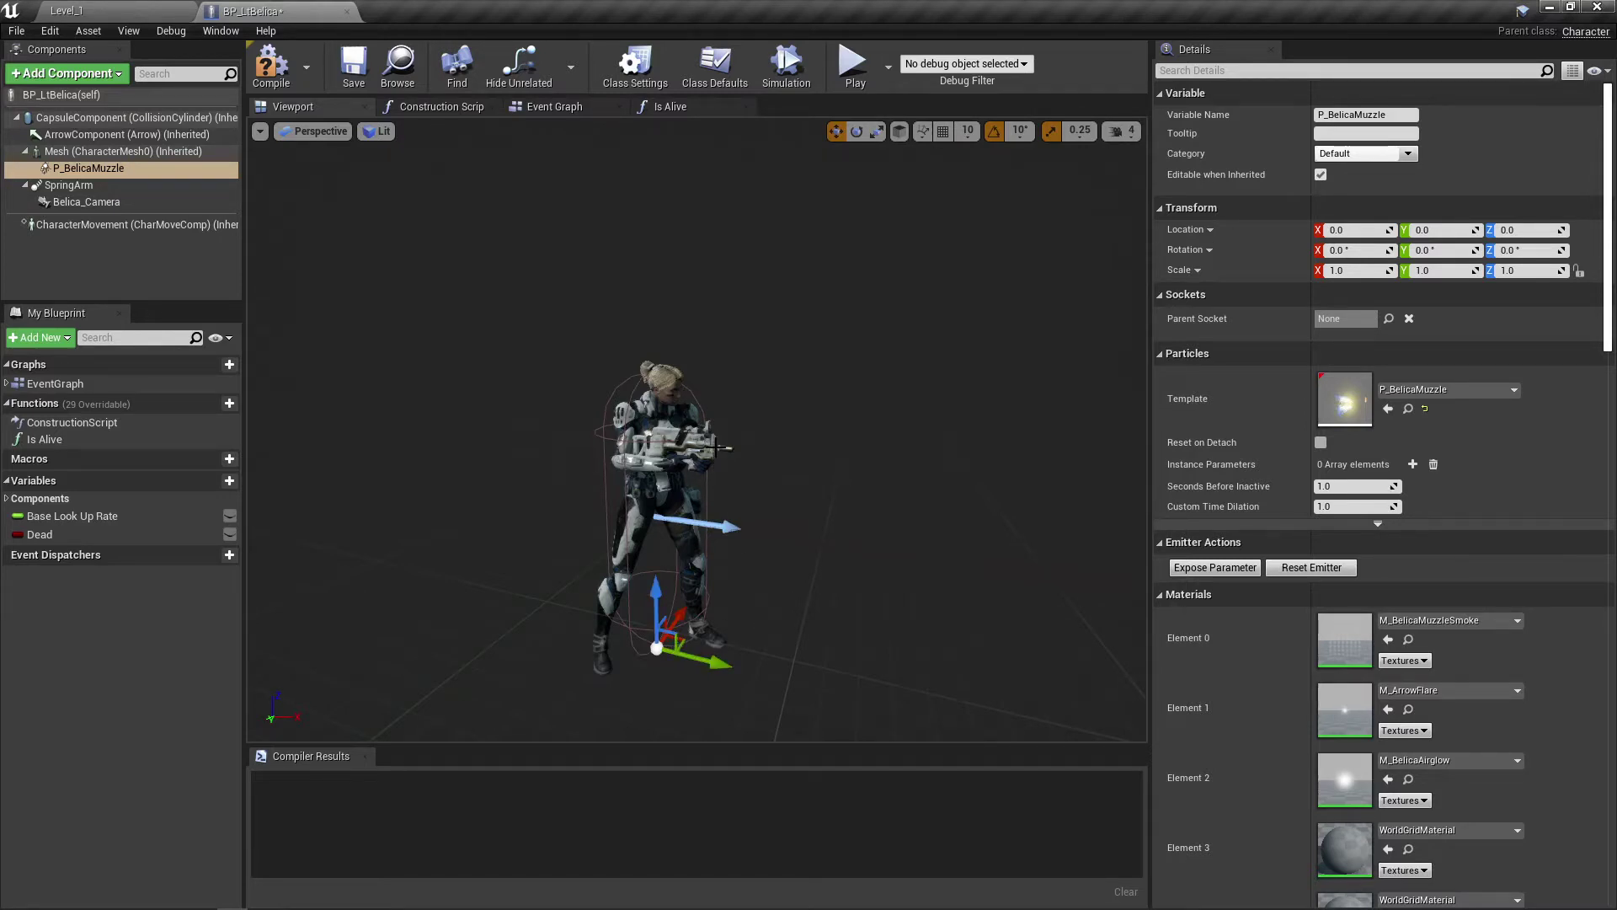
scroll(714, 452, "up", 2)
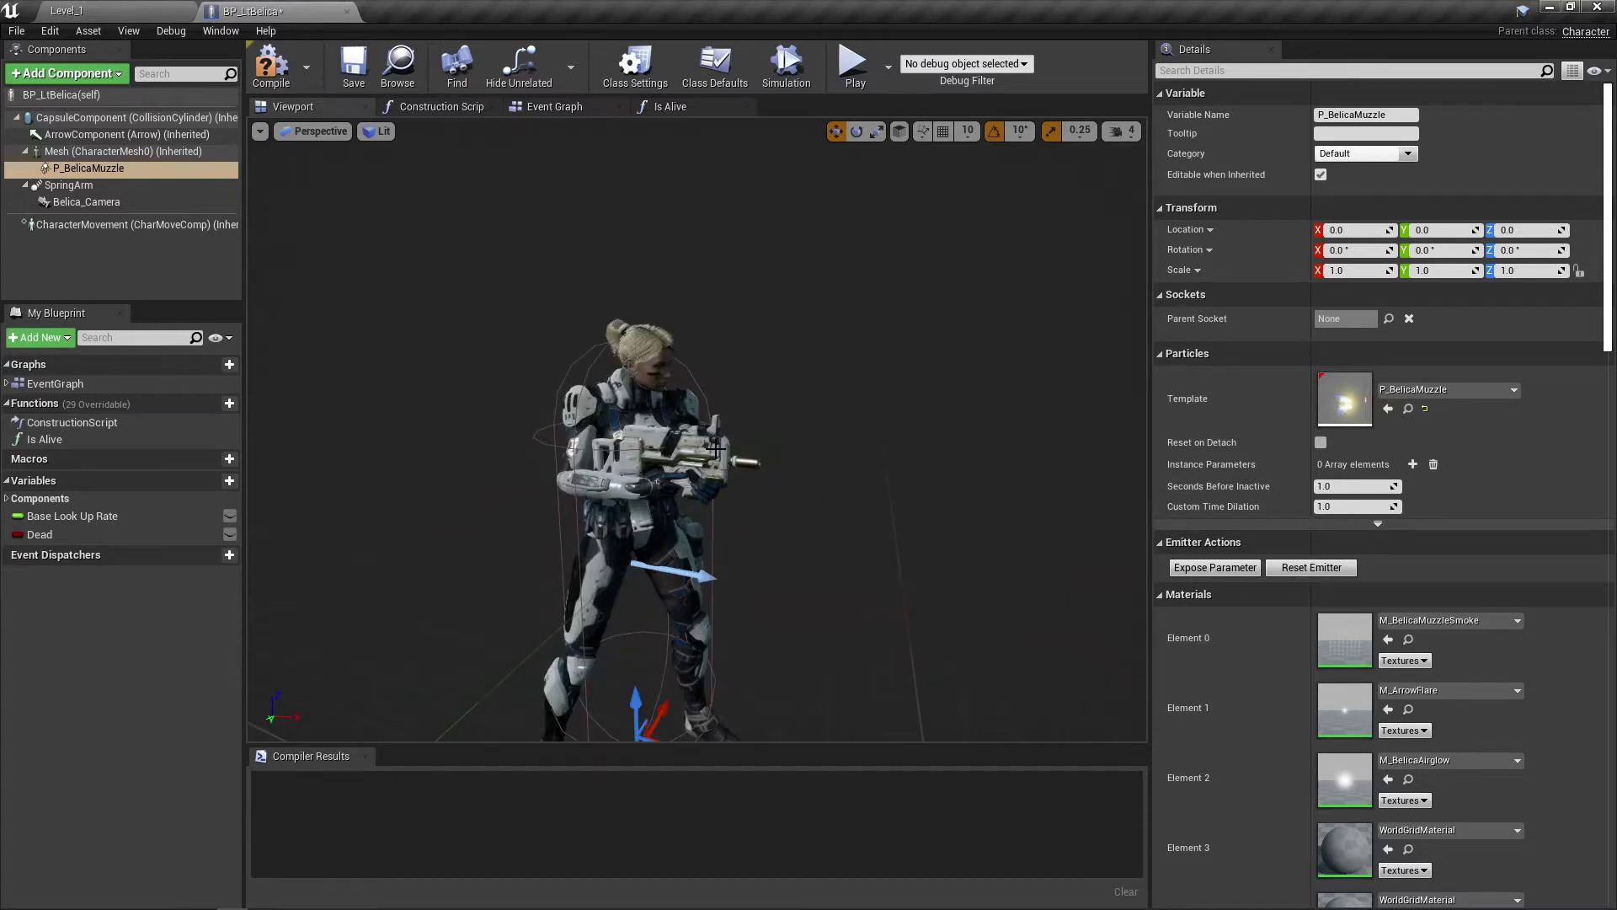
scroll(715, 453, "up", 4)
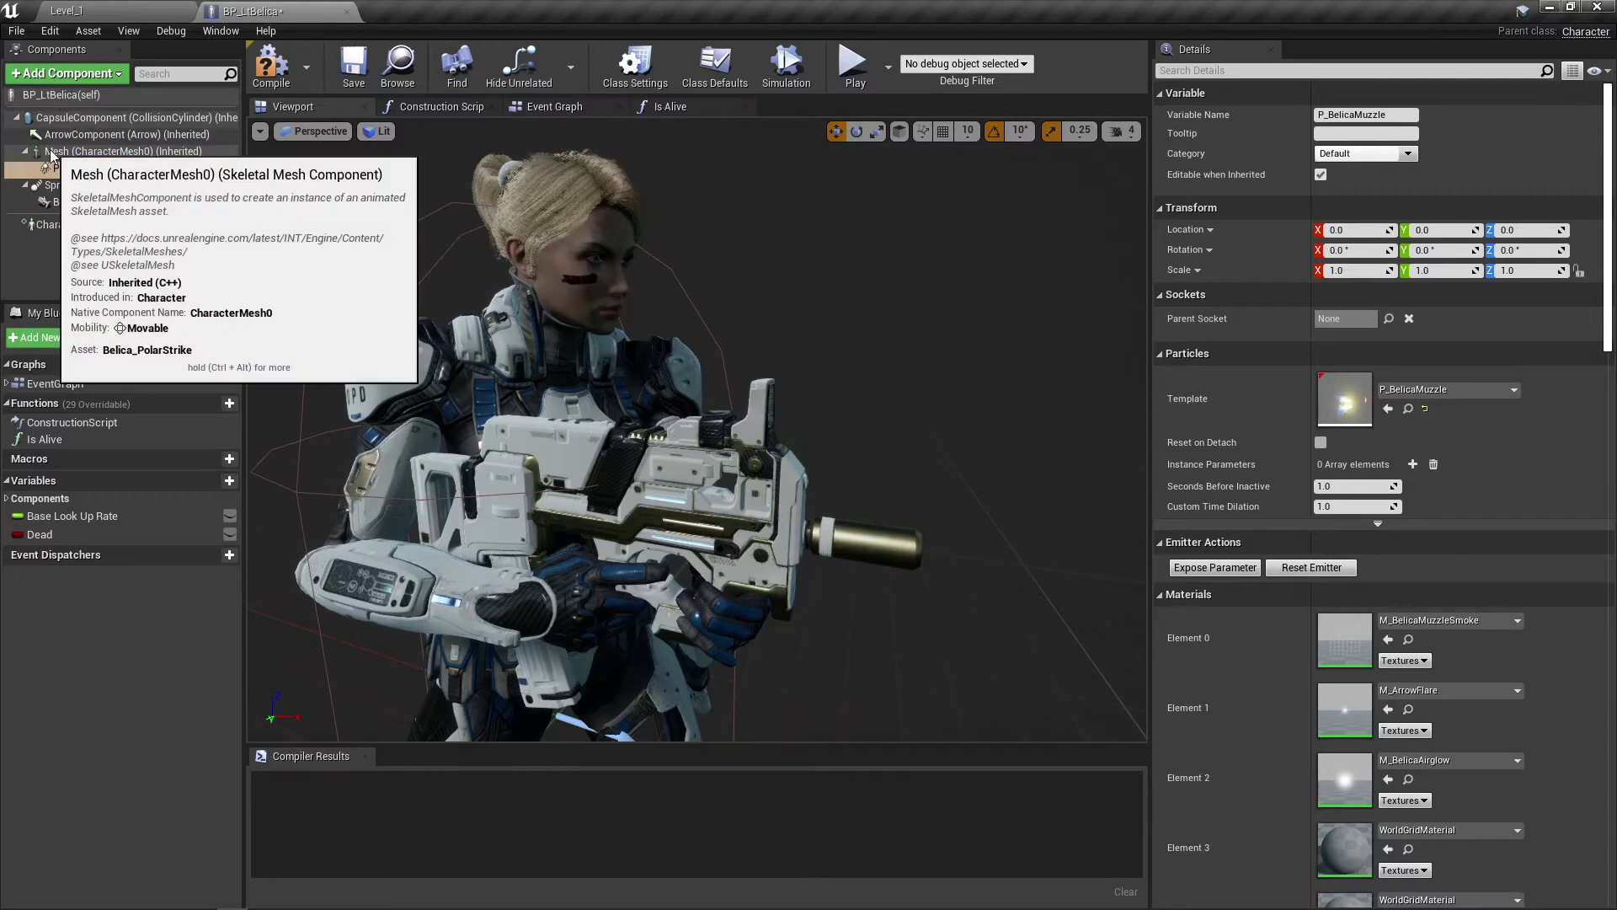
Step: Open the Mesh component's Belica_PolarStrike skeletal mesh and select the weapon bone in the Skeleton Tree
left_click(52, 154)
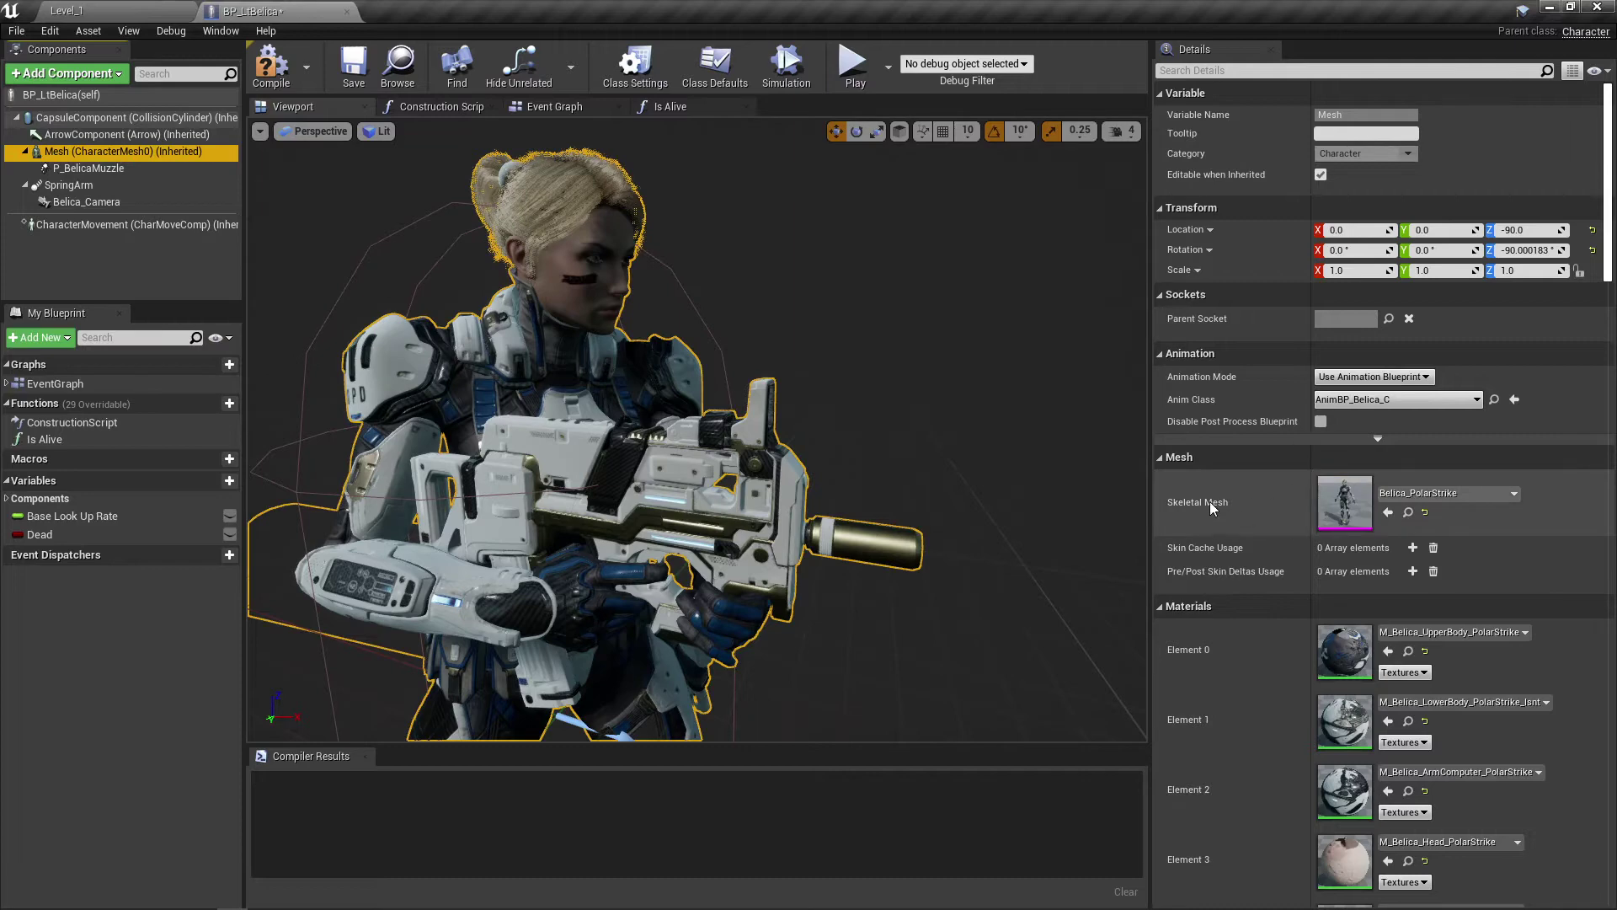
double_click(1343, 502)
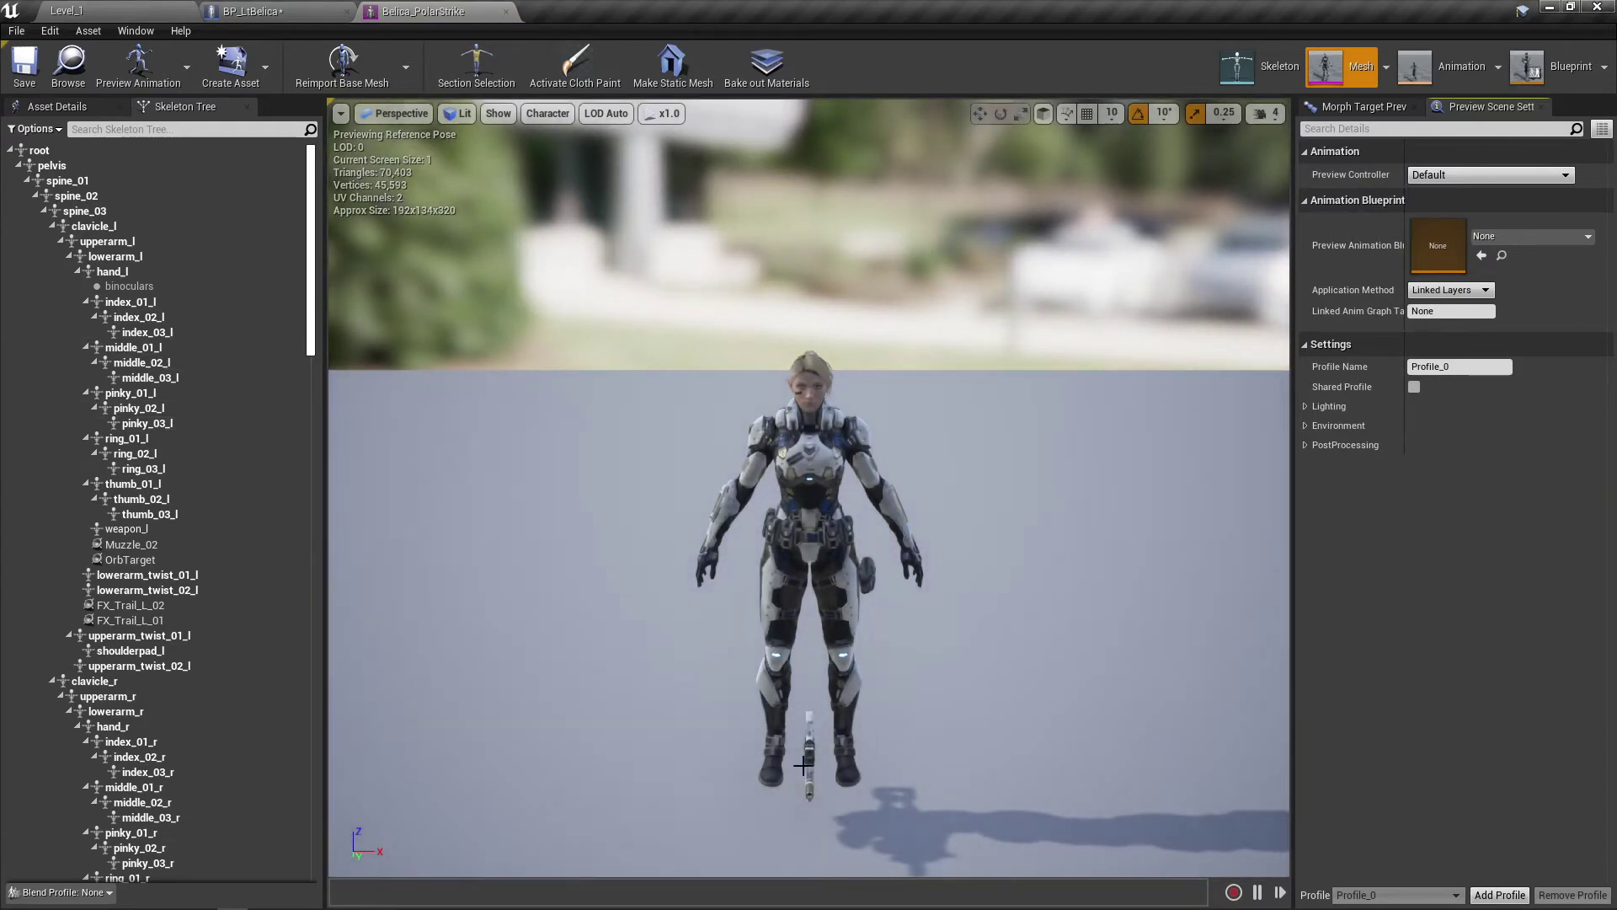
left_click_drag(791, 747, 804, 773, "alt")
left_click(872, 798)
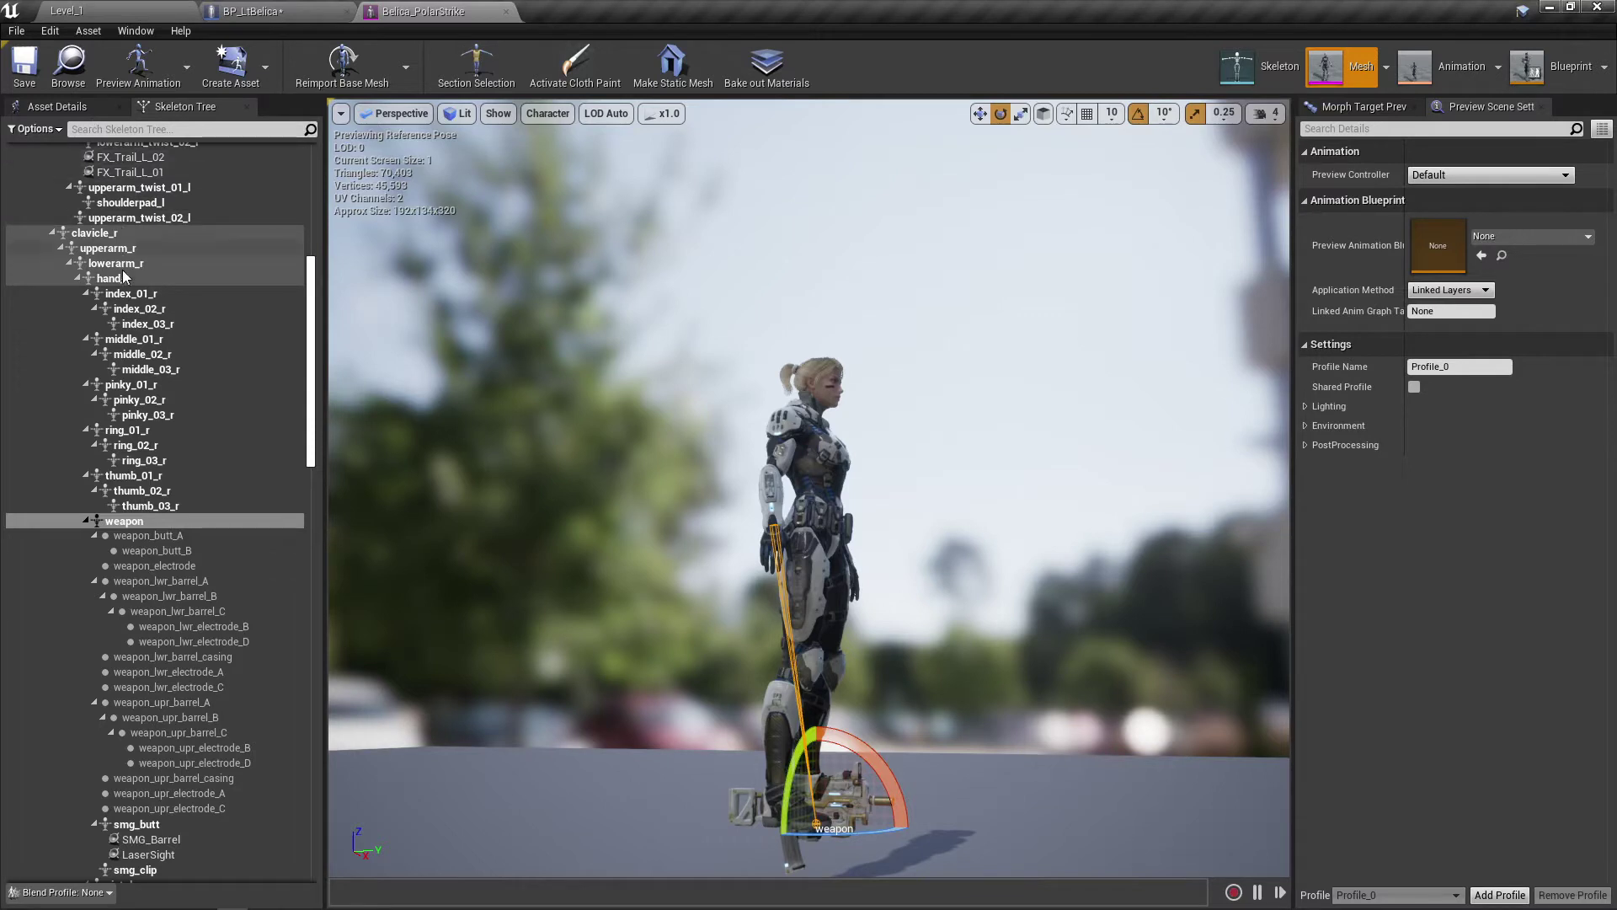
scroll(270, 311, "up", 5)
scroll(271, 354, "down", 9)
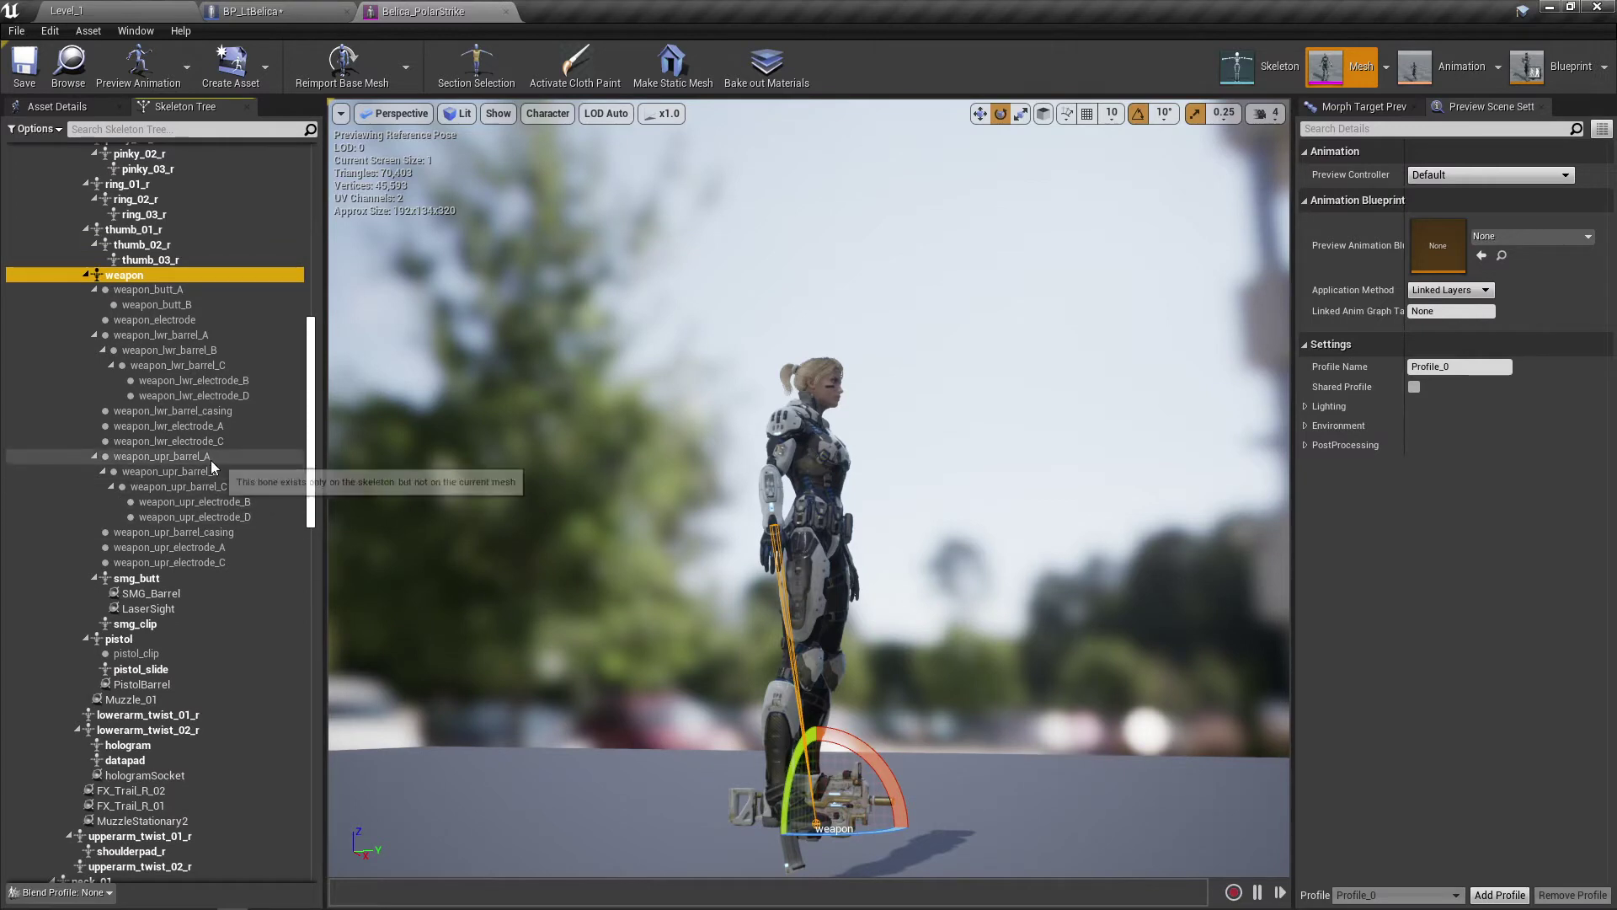
Step: Select weapon_butt_B, then smg_butt, then the SMG_Barrel socket in the Skeleton Tree
left_click(130, 304)
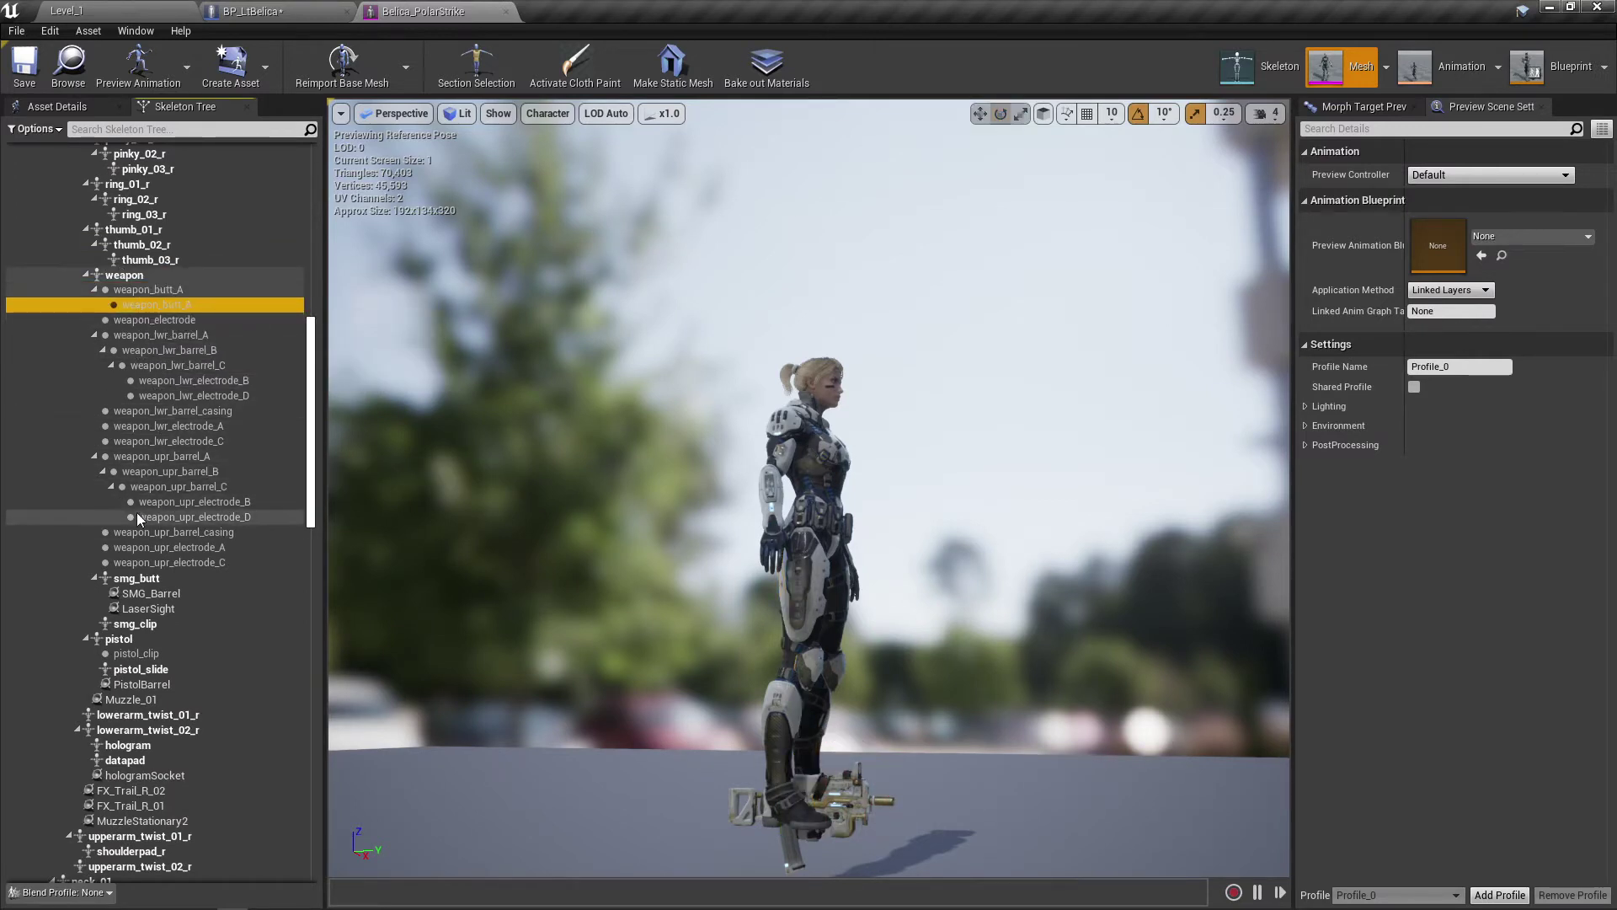
left_click(135, 579)
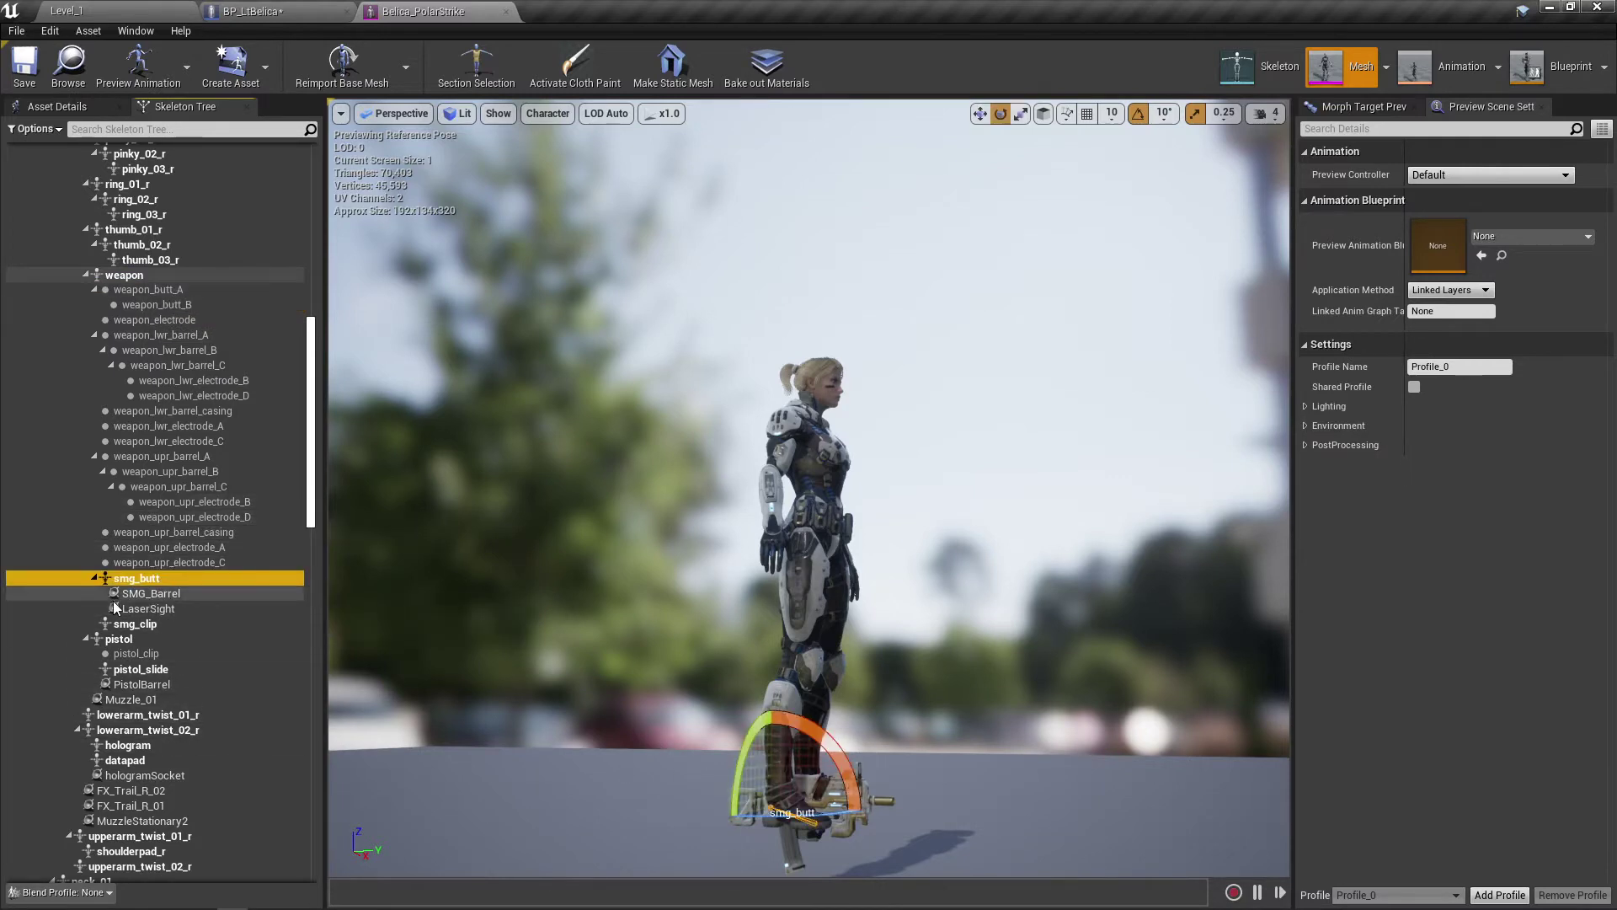
left_click(137, 595)
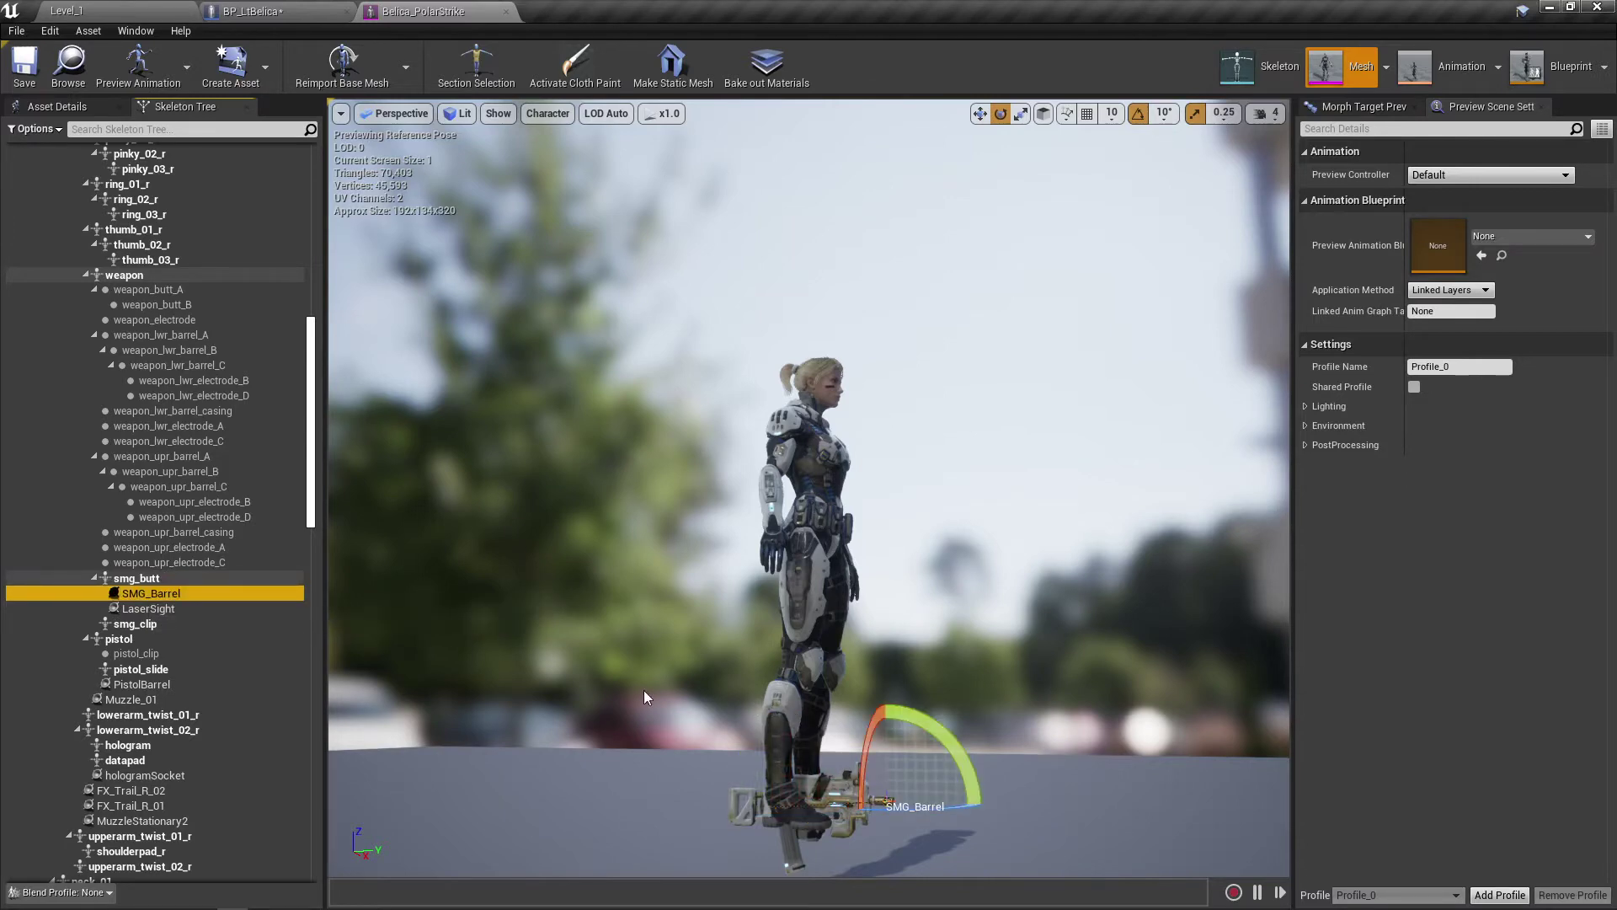
Step: Orbit close on the SMG and reselect SMG_Barrel to confirm it sits at the muzzle tip
left_click_drag(646, 697, 730, 675, "alt")
left_click_drag(612, 678, 722, 667, "alt")
scroll(662, 681, "up", 6)
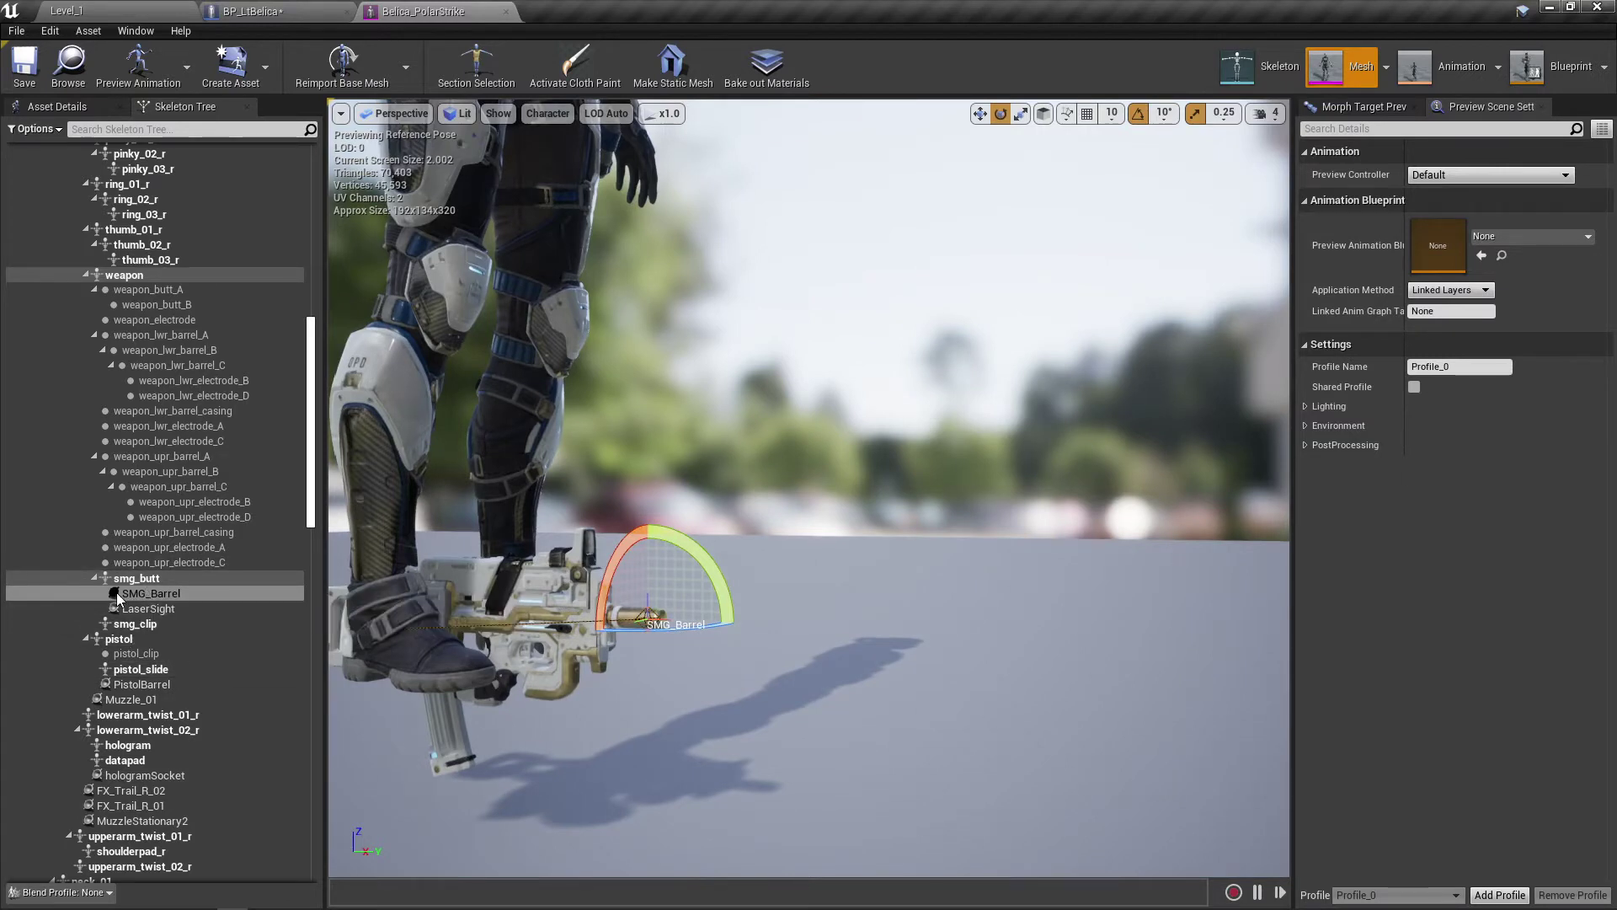
mouse_move(130, 589)
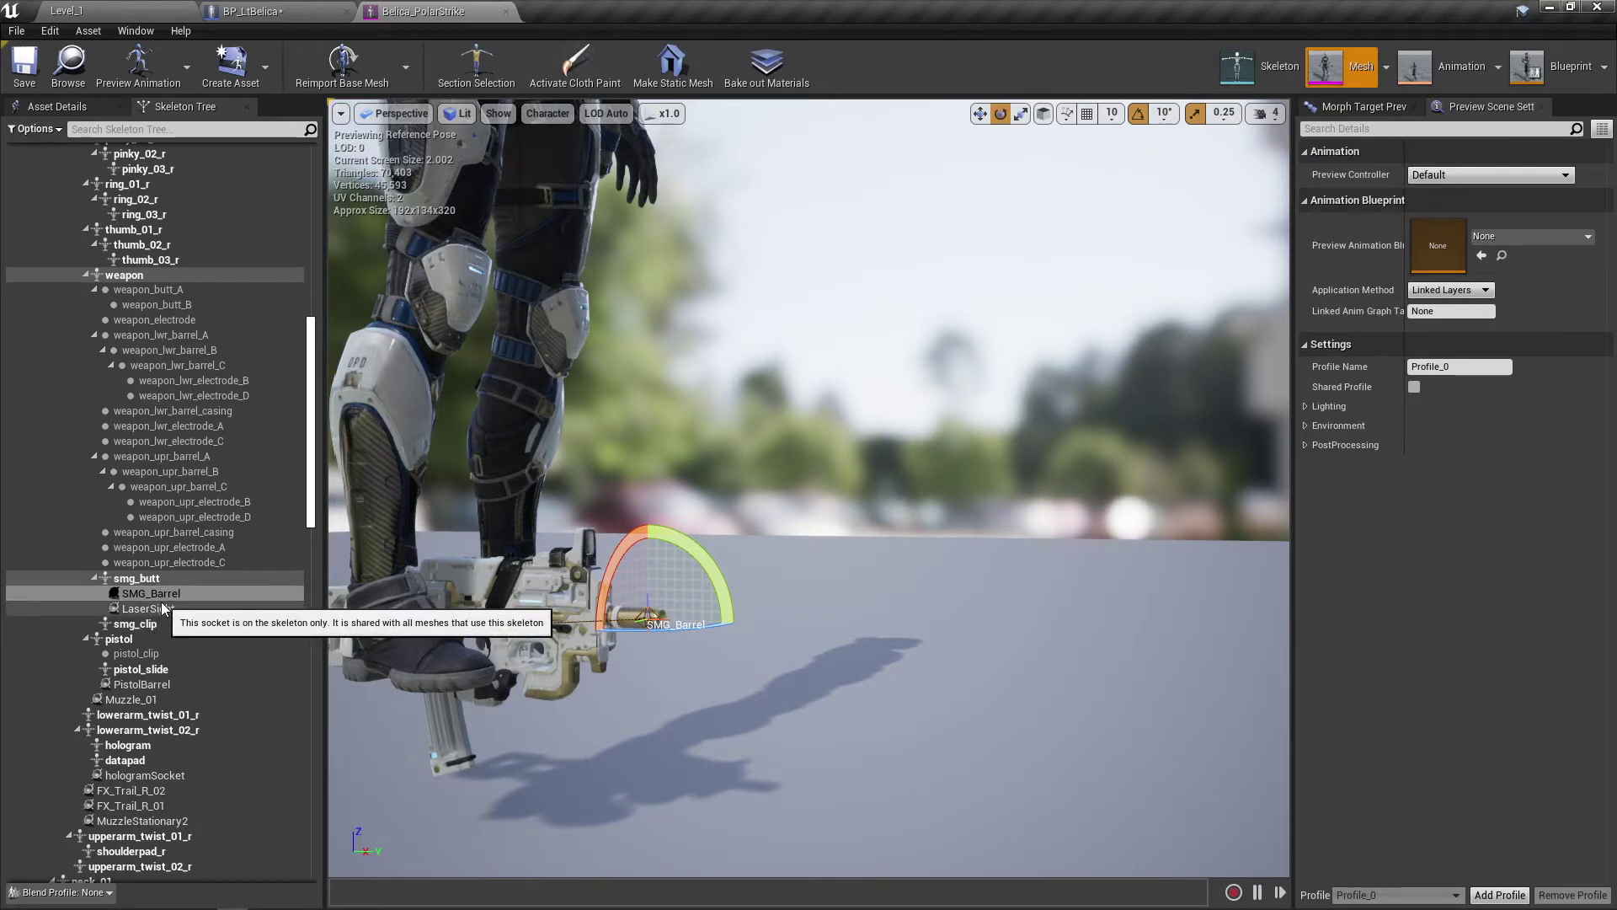
left_click(552, 598)
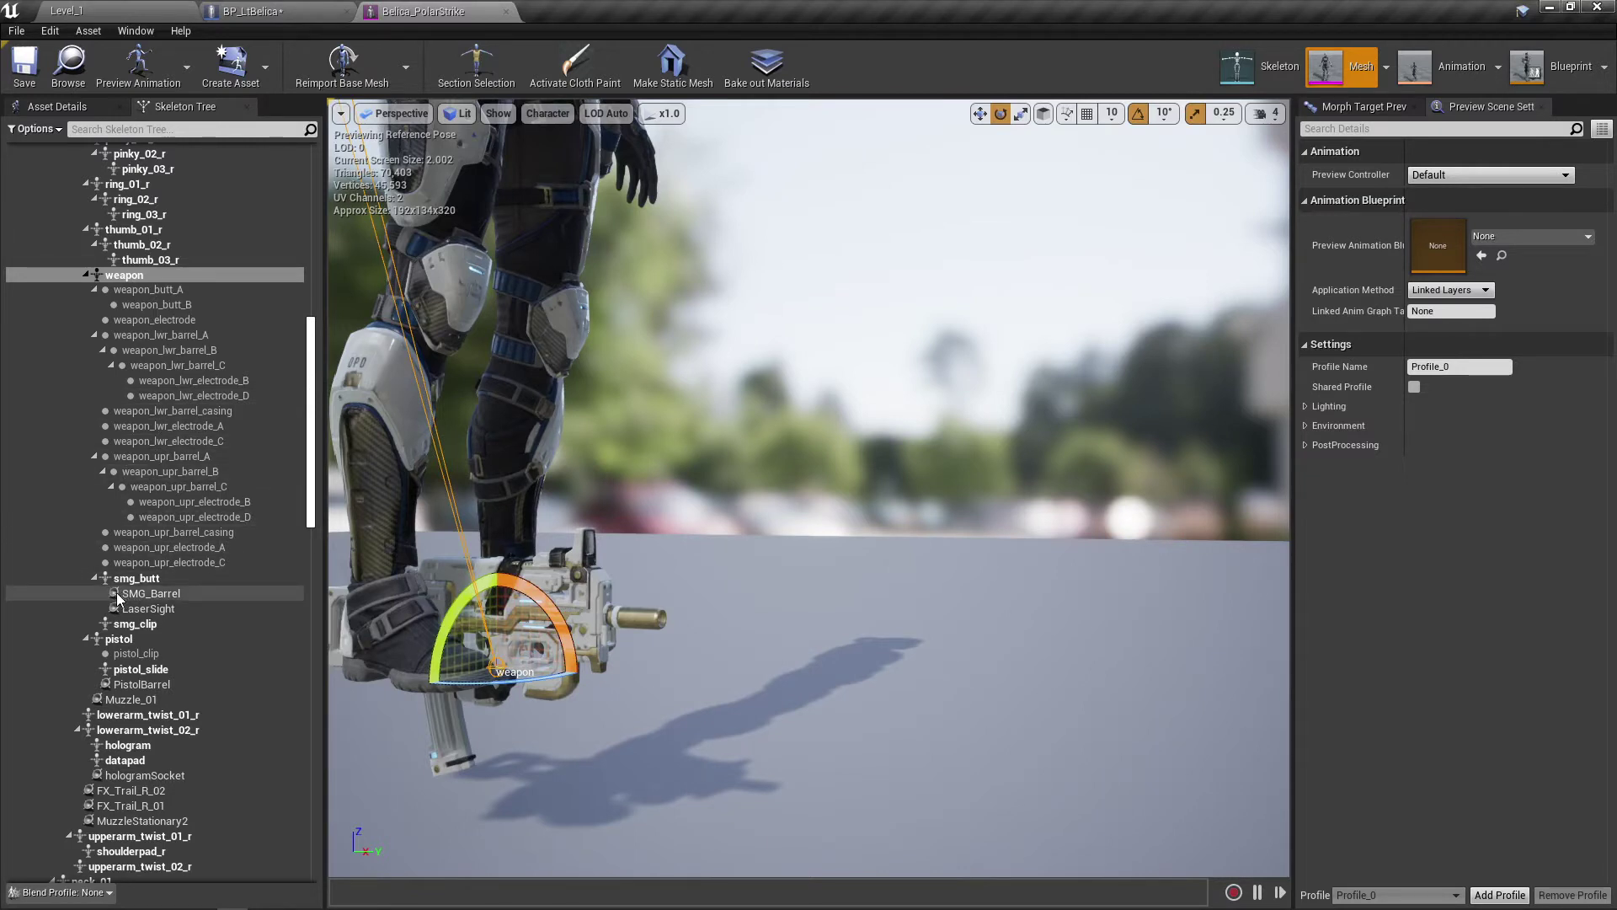
left_click(142, 595)
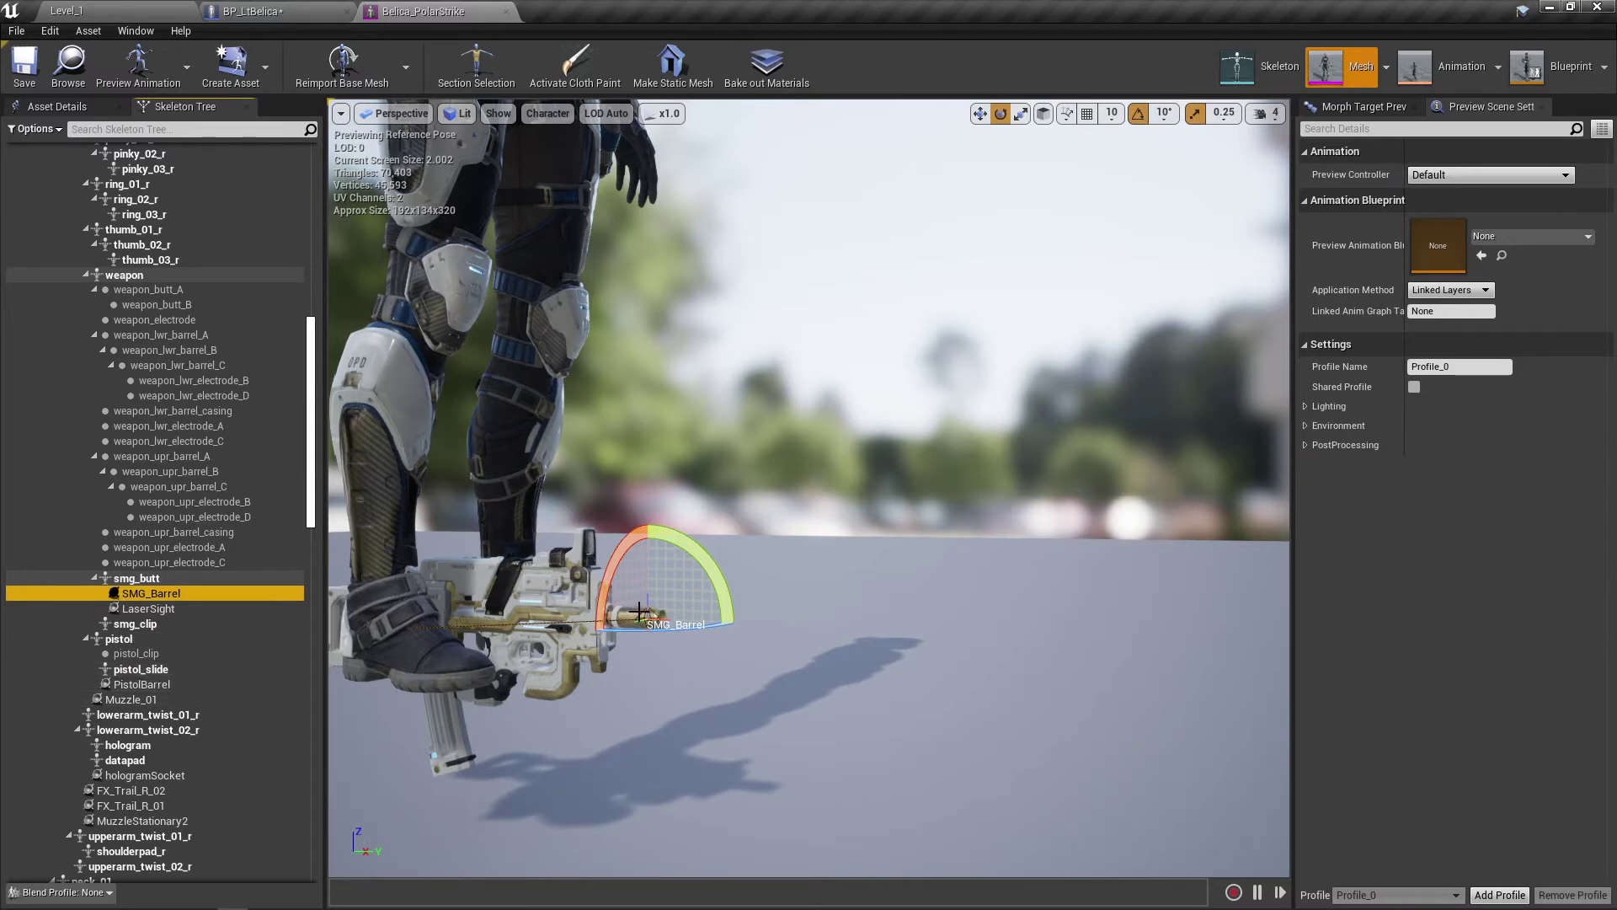
Step: Set the P_BelicaMuzzle component's Parent Socket to SMG_Barrel, found by searching 'smg'
left_click(267, 15)
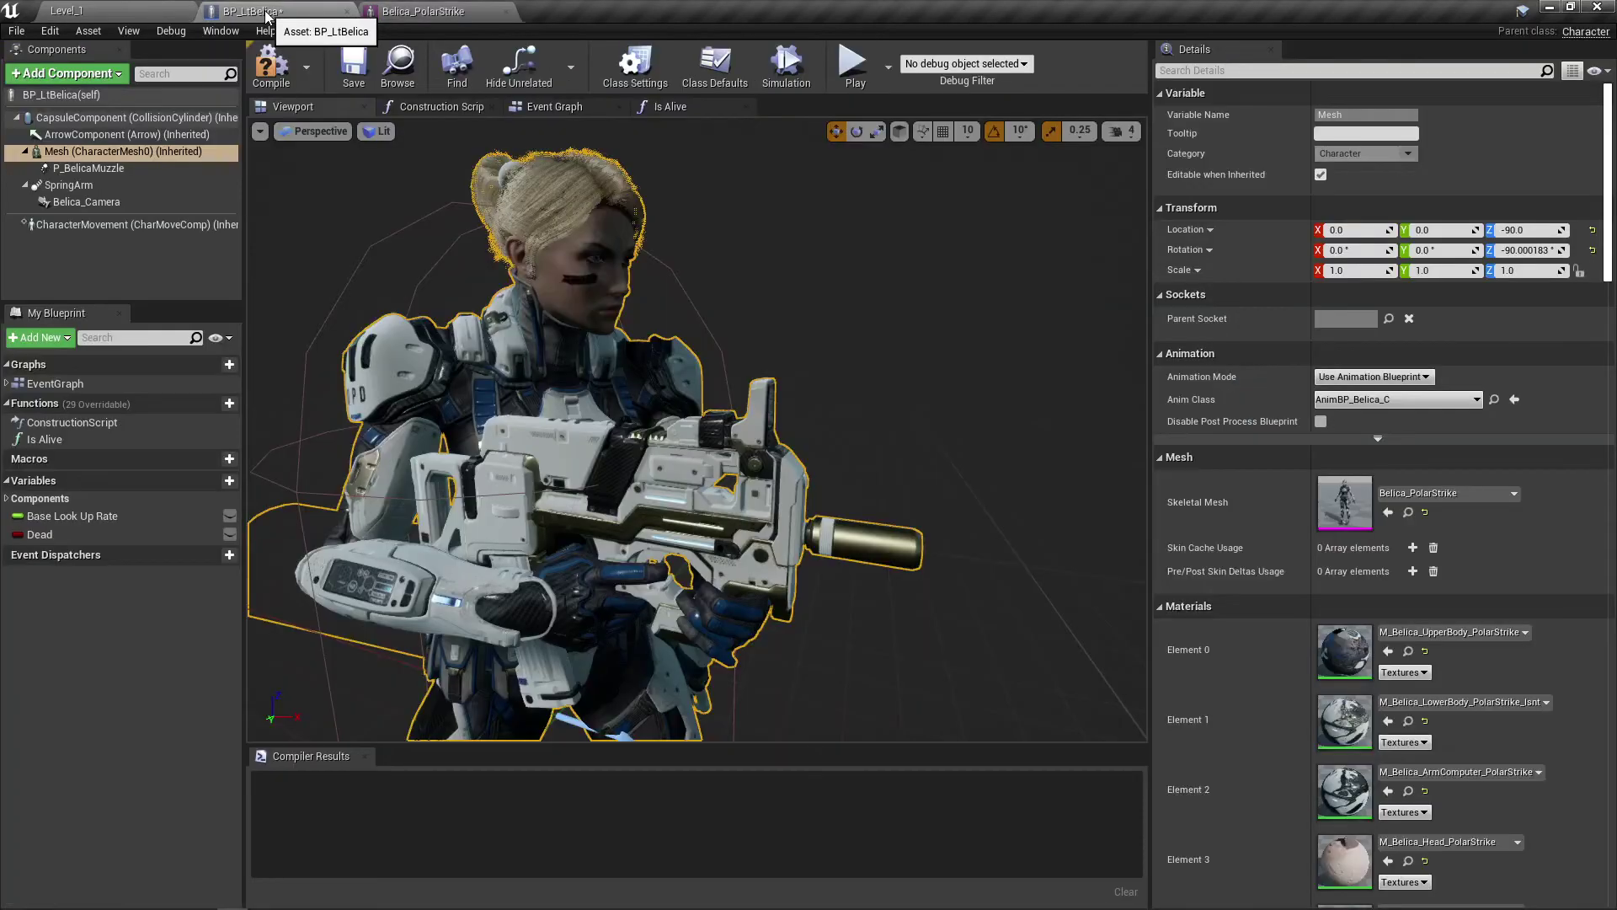
left_click(94, 167)
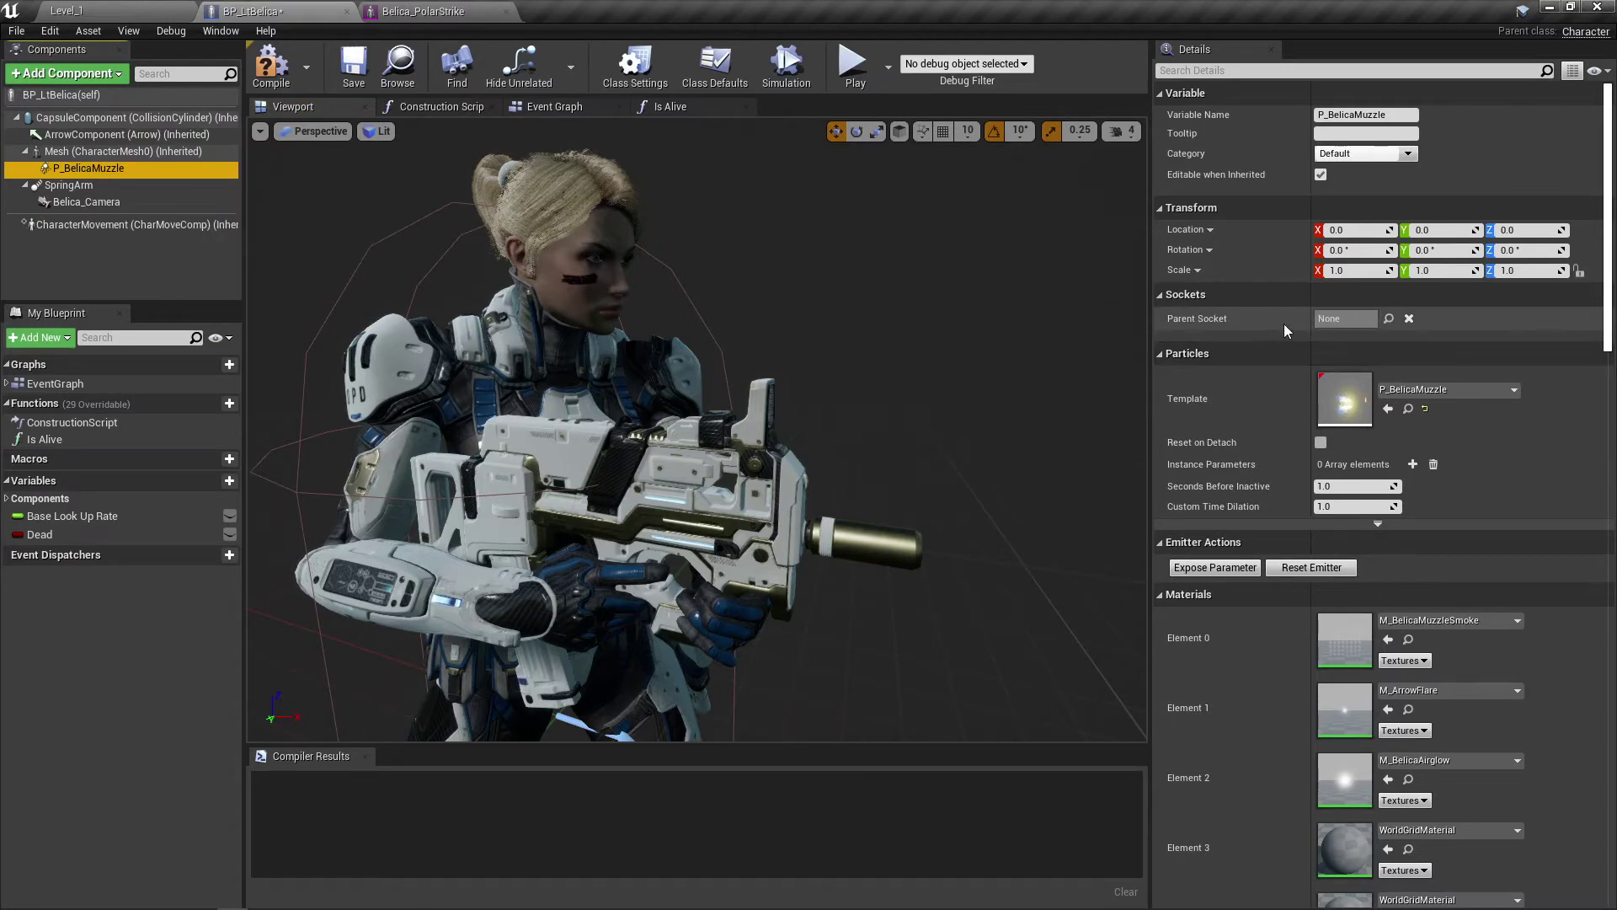
left_click(1383, 319)
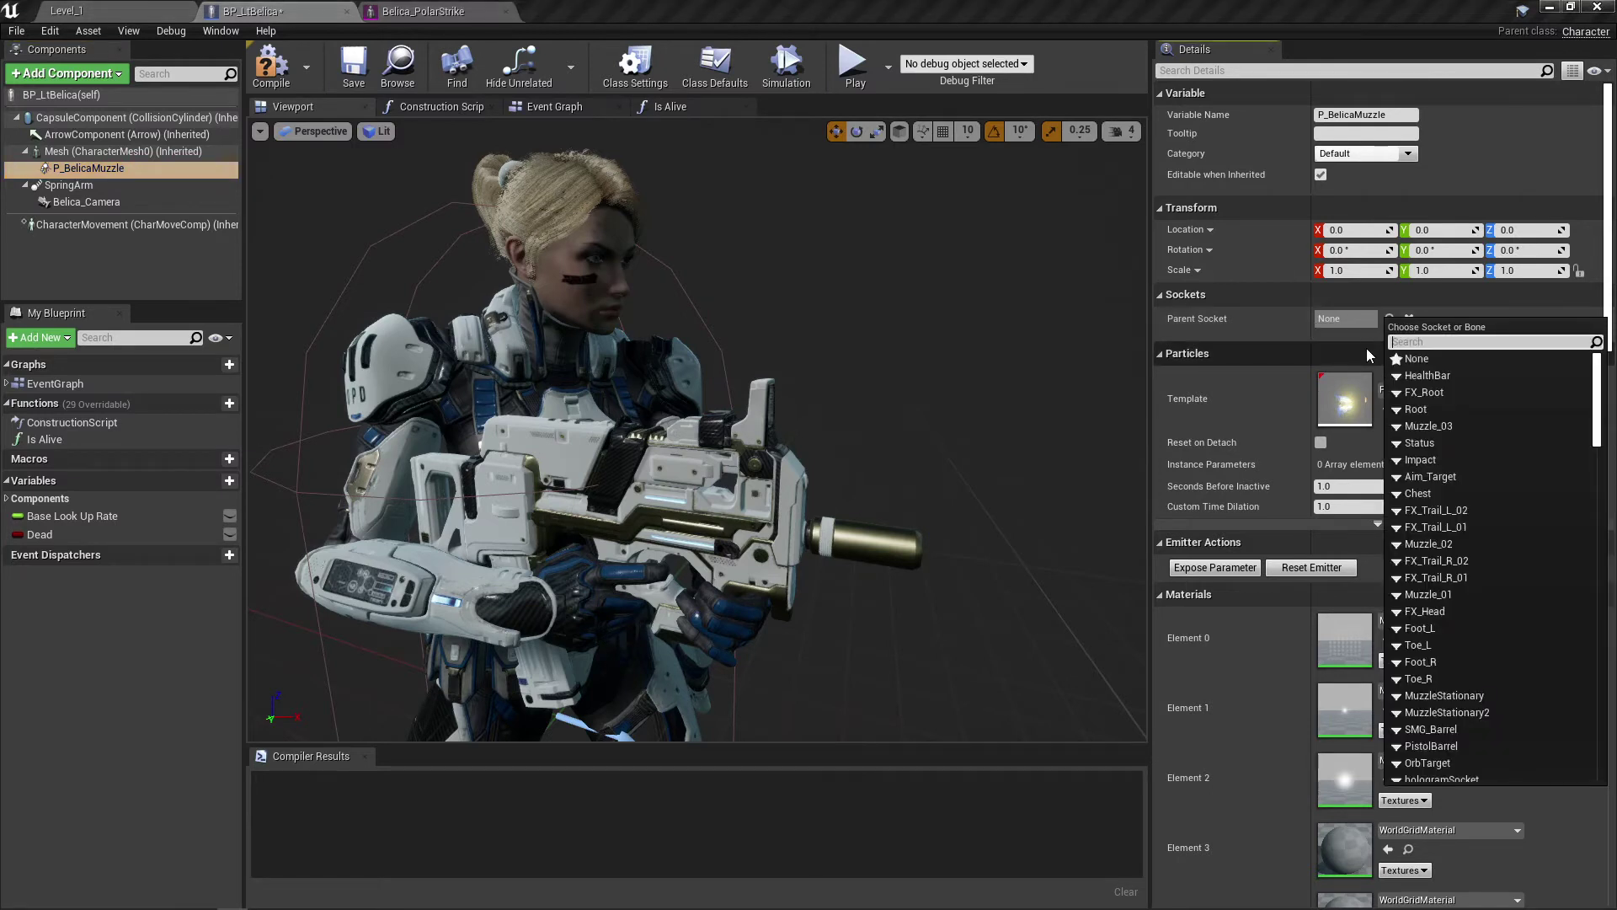
type("smg")
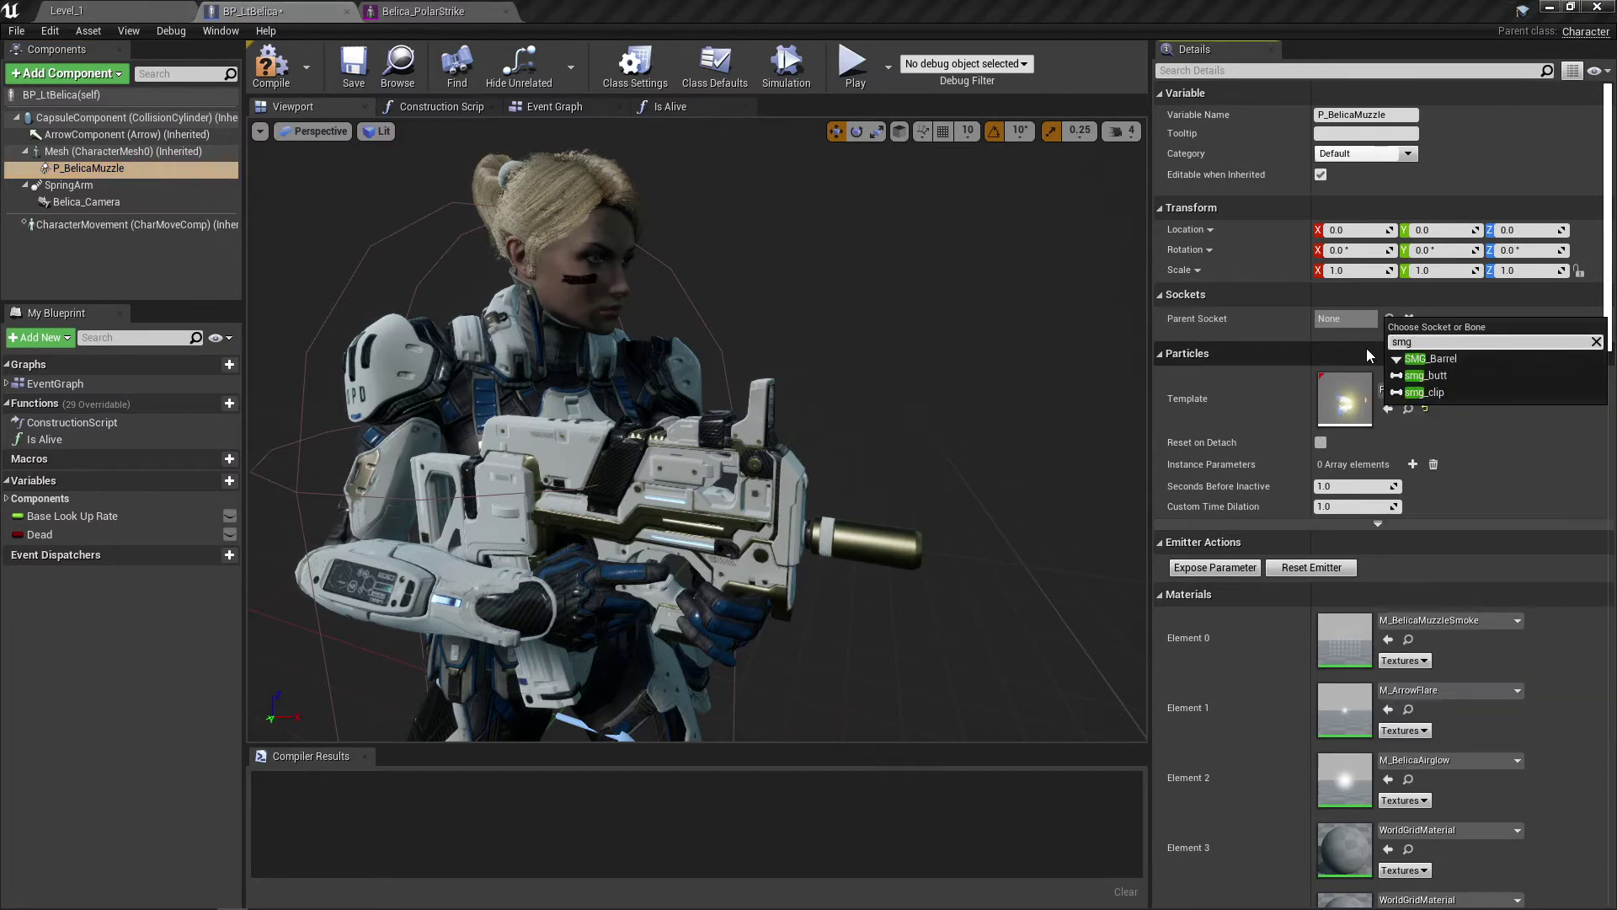
left_click(1427, 357)
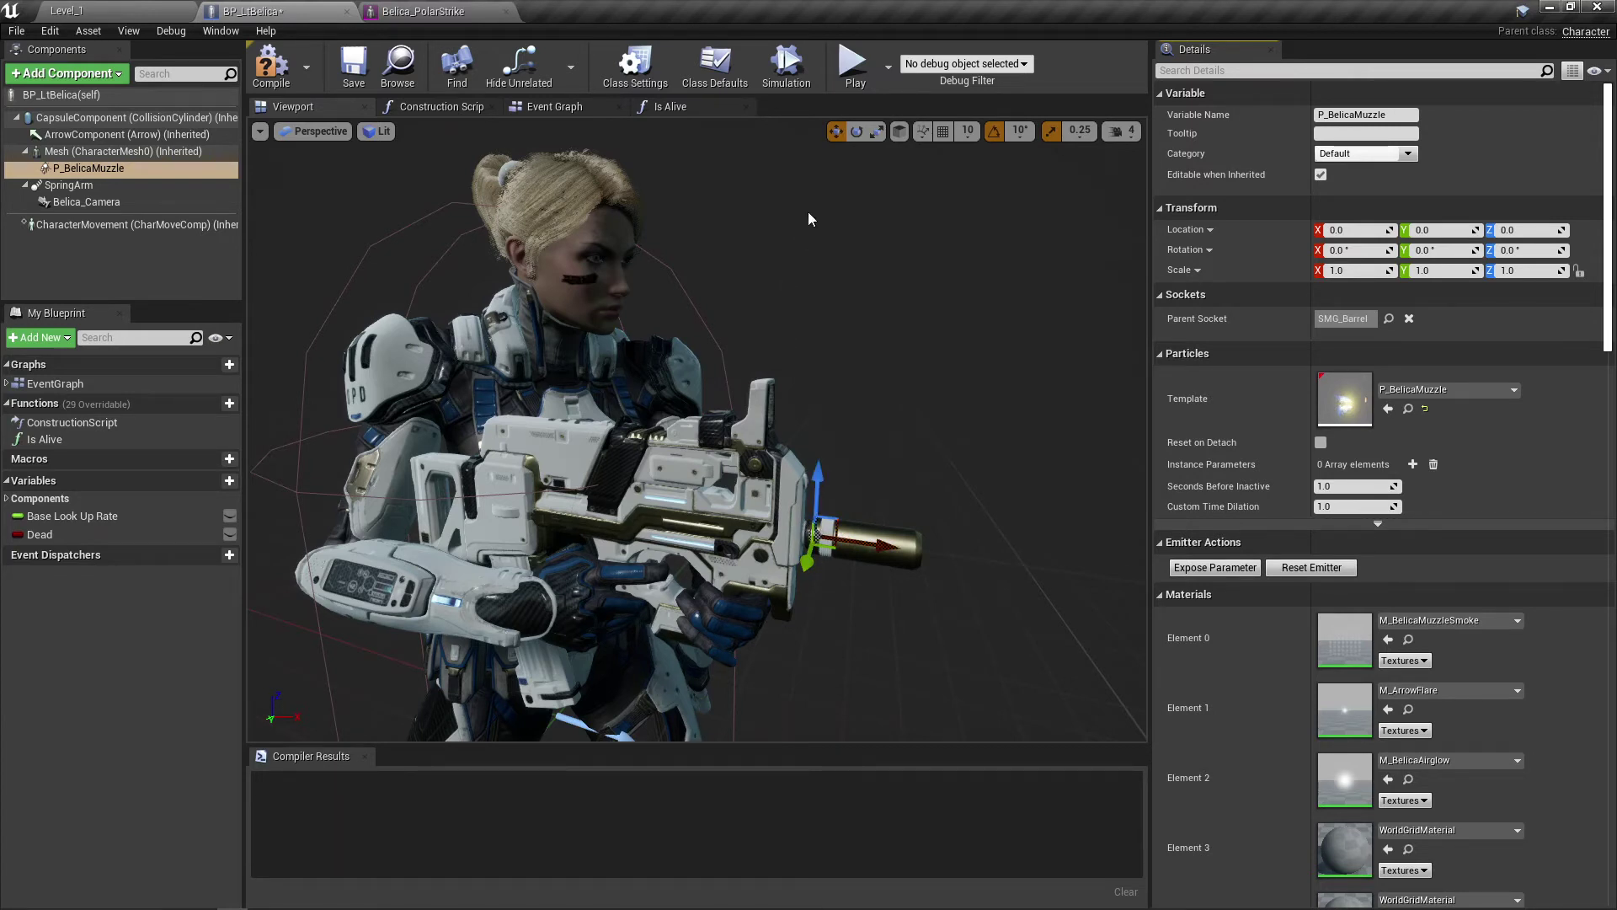
Step: Toggle Simulation repeatedly to preview the muzzle flash, then set grid snap to 1
left_click(785, 67)
left_click(785, 68)
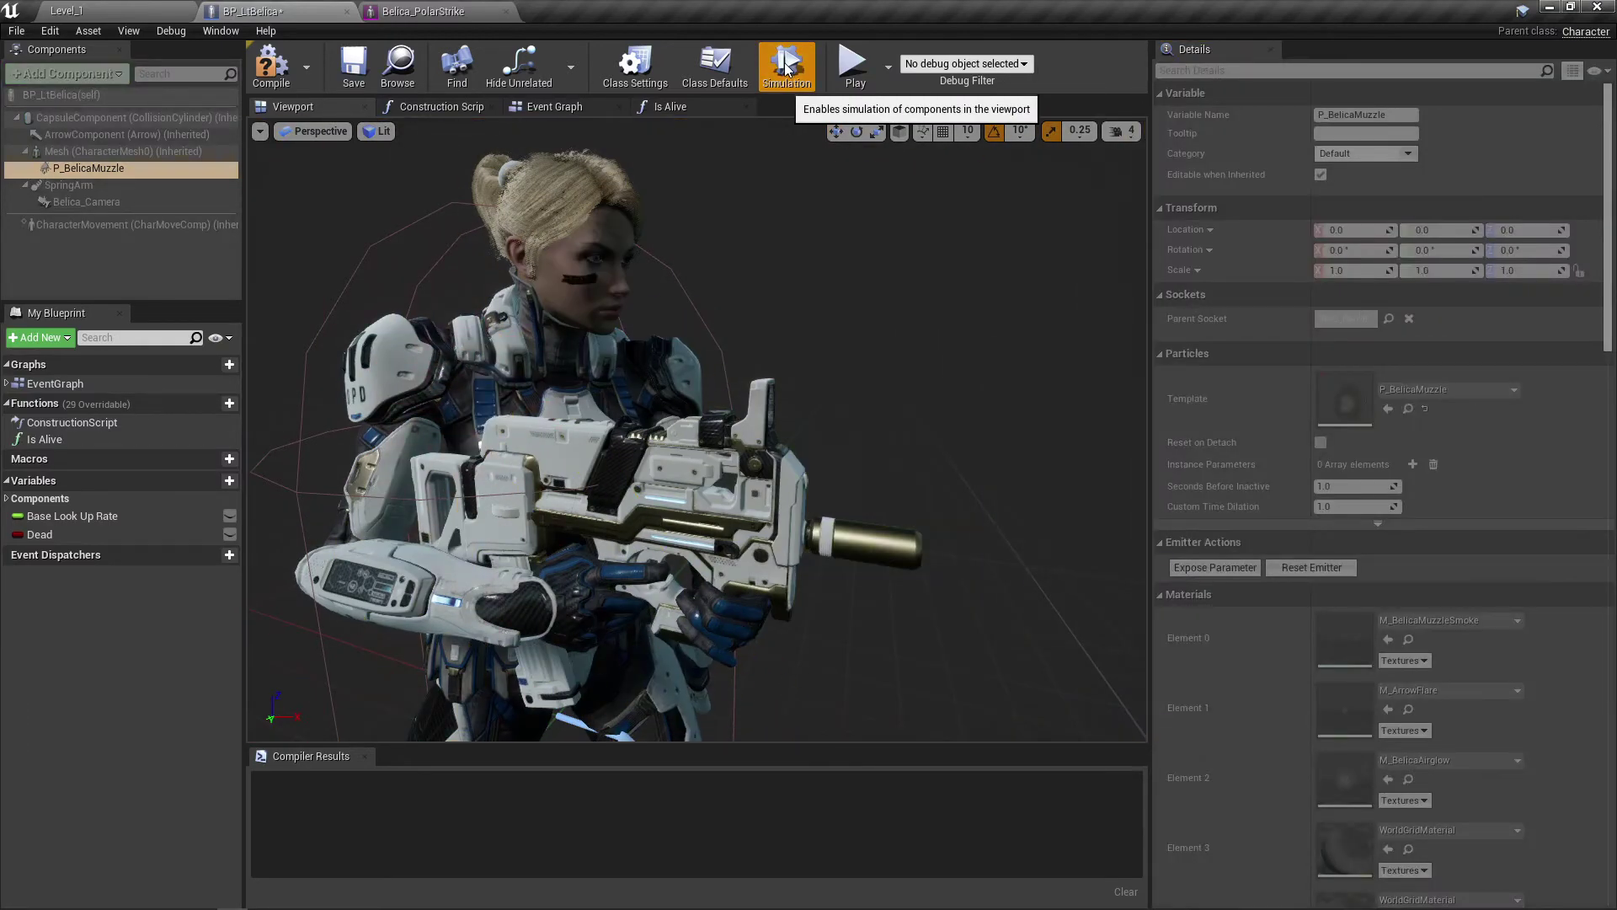
left_click(785, 68)
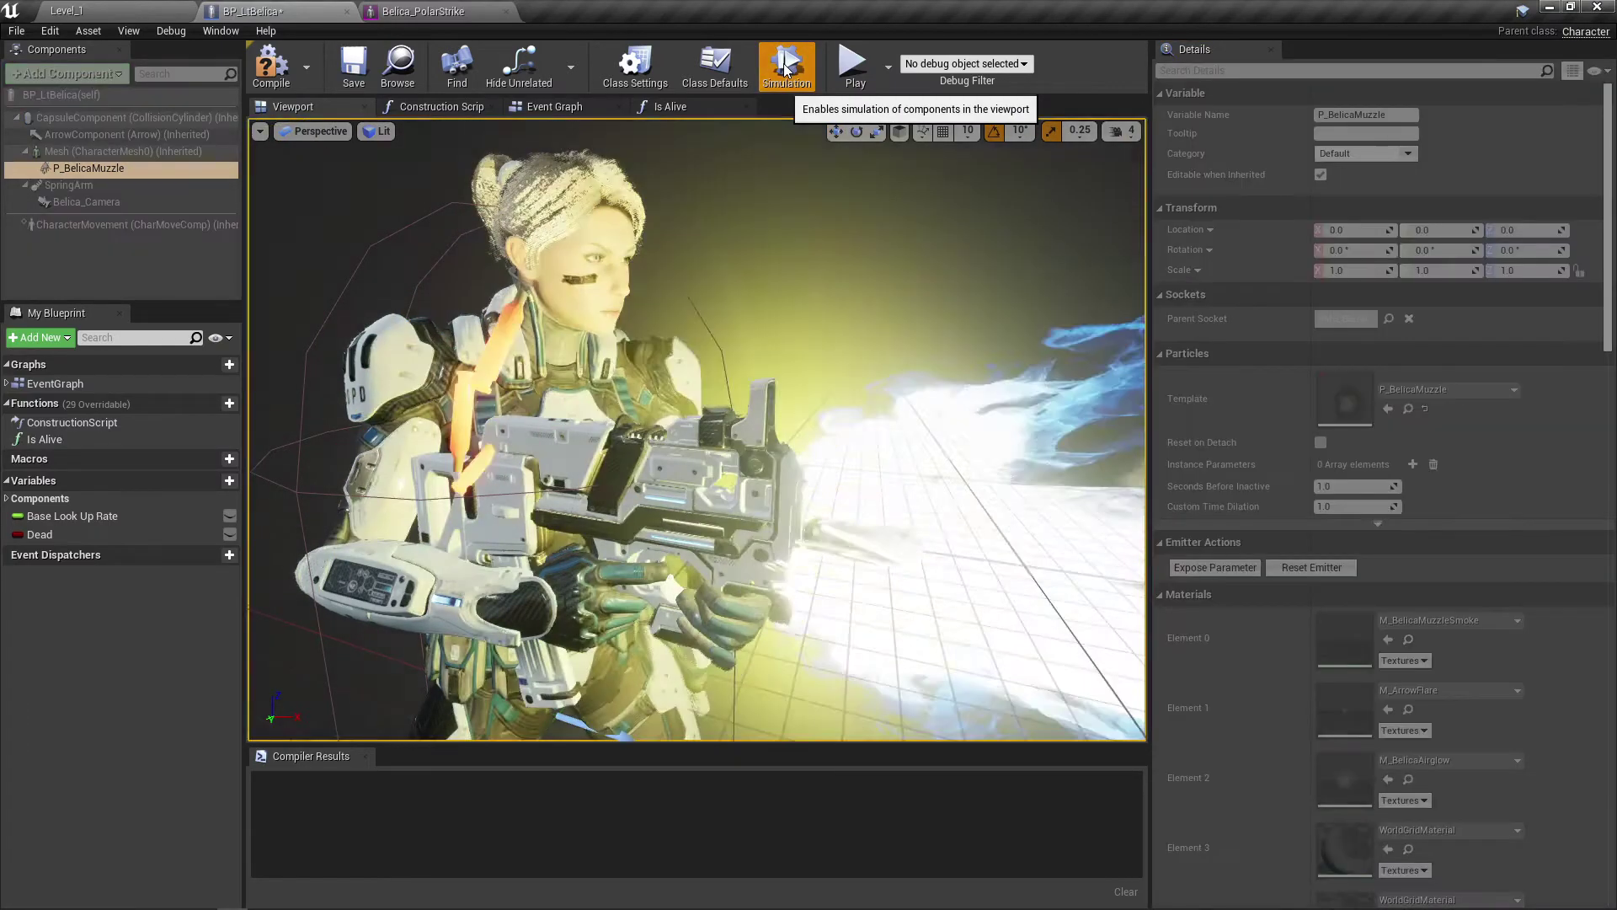
left_click(785, 68)
left_click(785, 67)
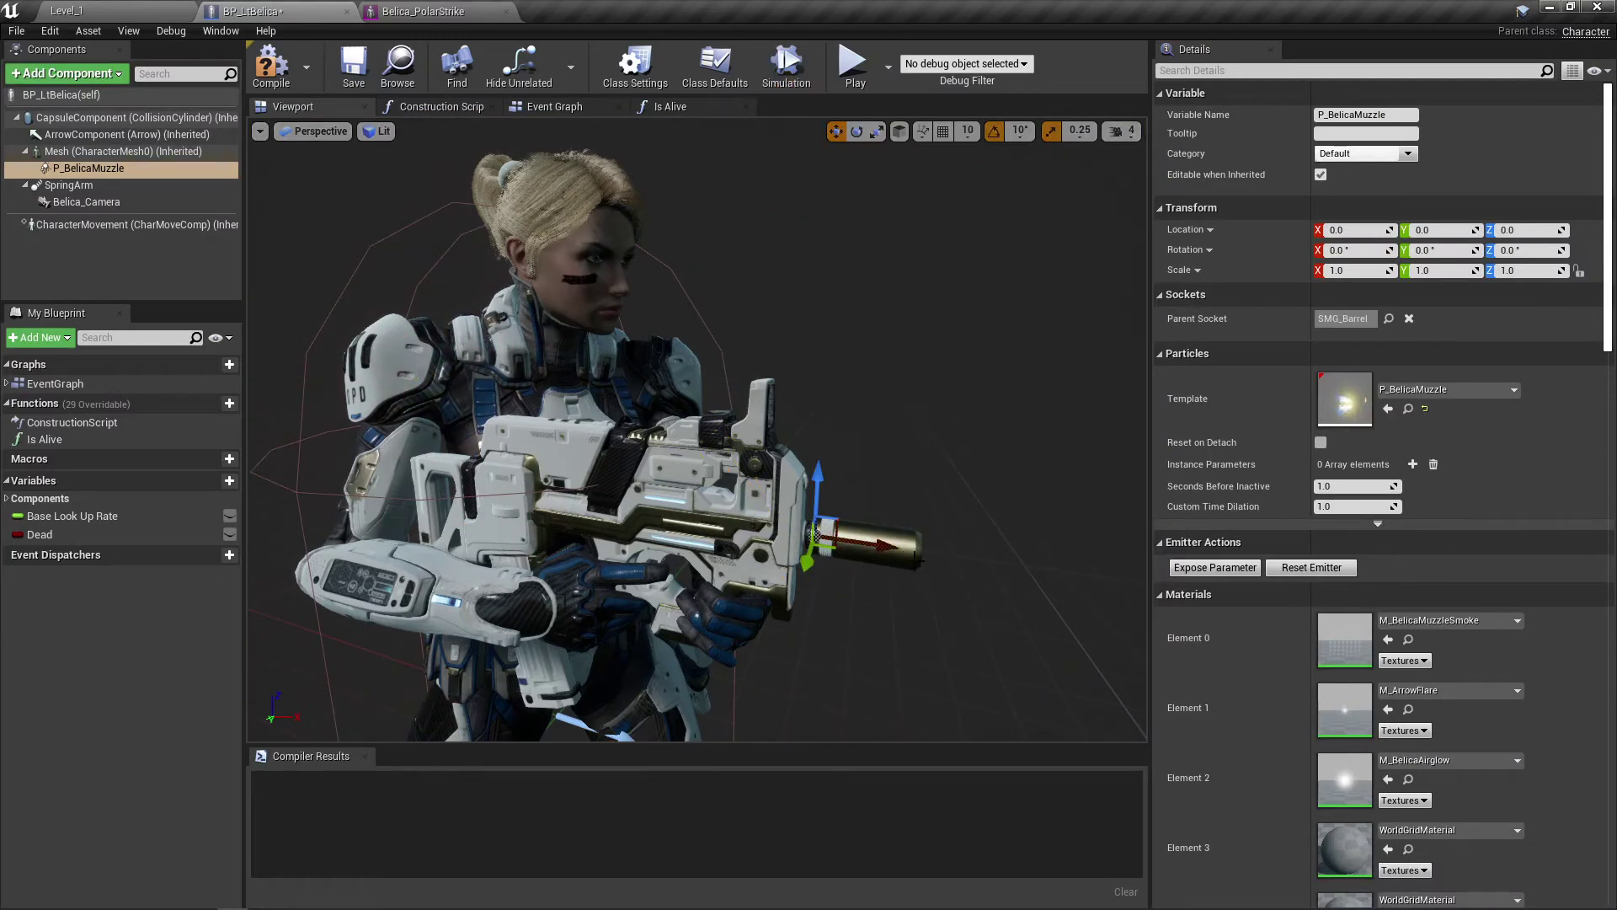
left_click(780, 62)
left_click(780, 62)
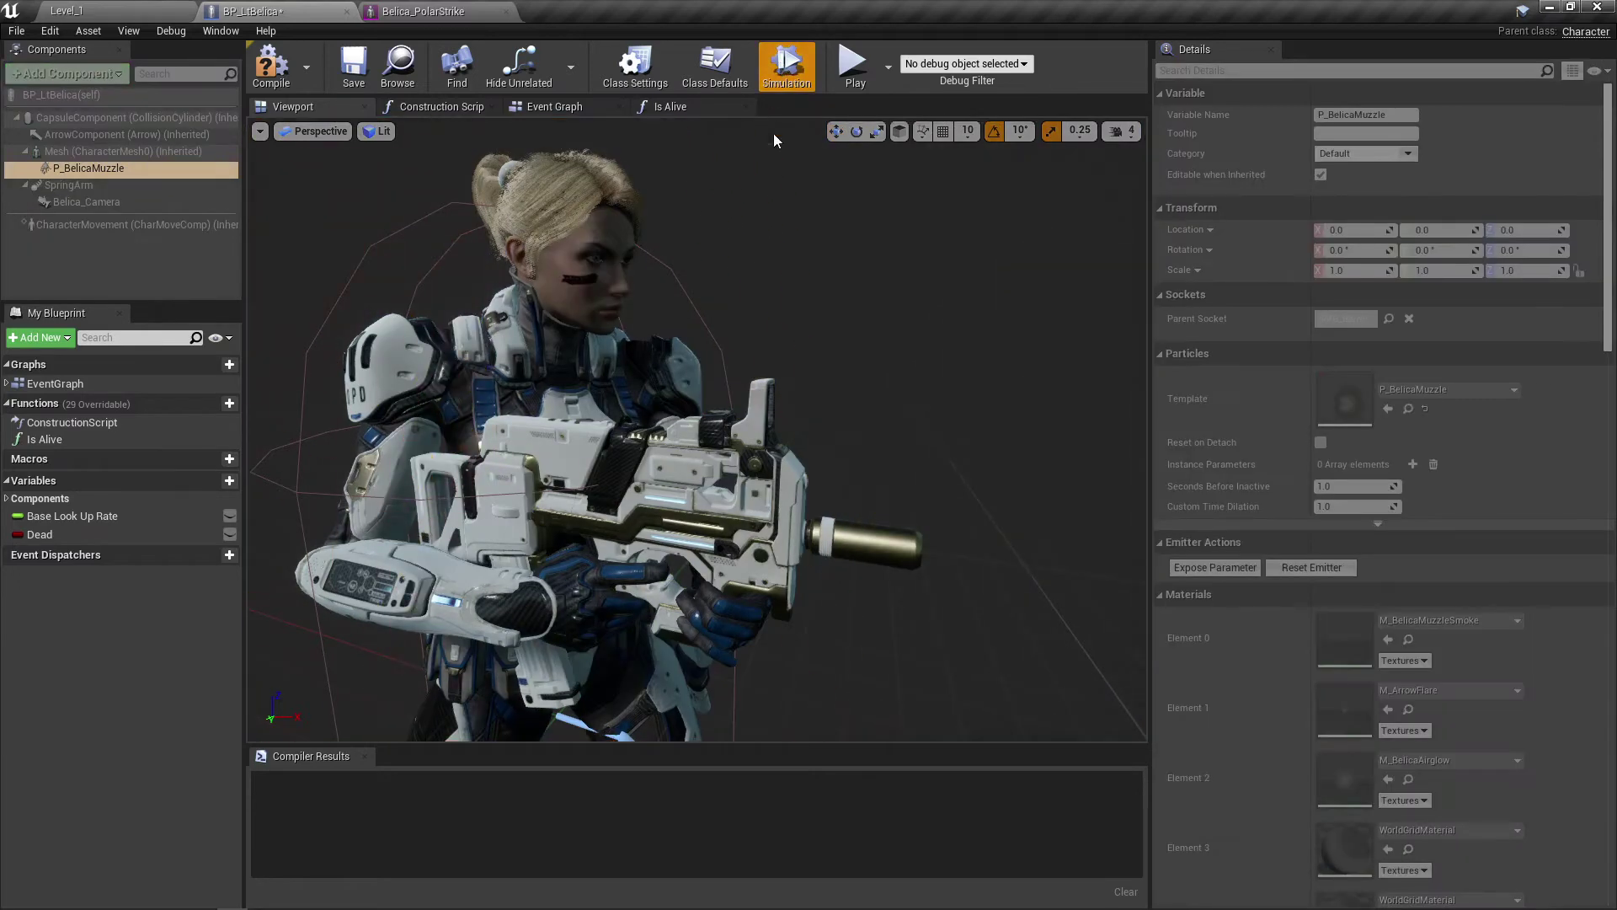
left_click(968, 132)
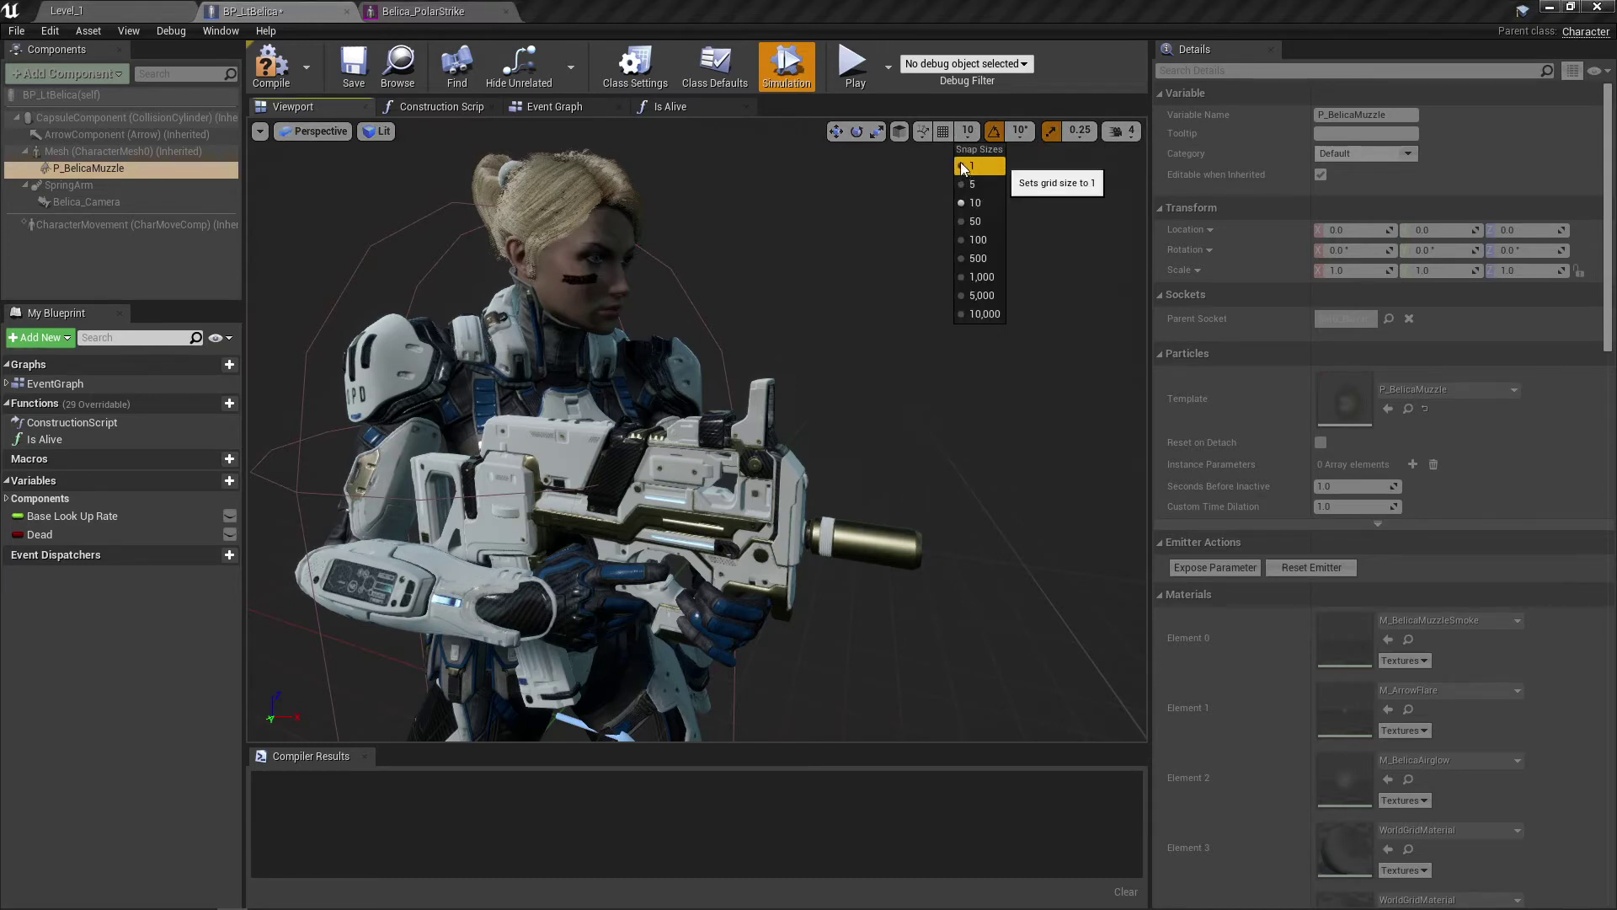
left_click(969, 167)
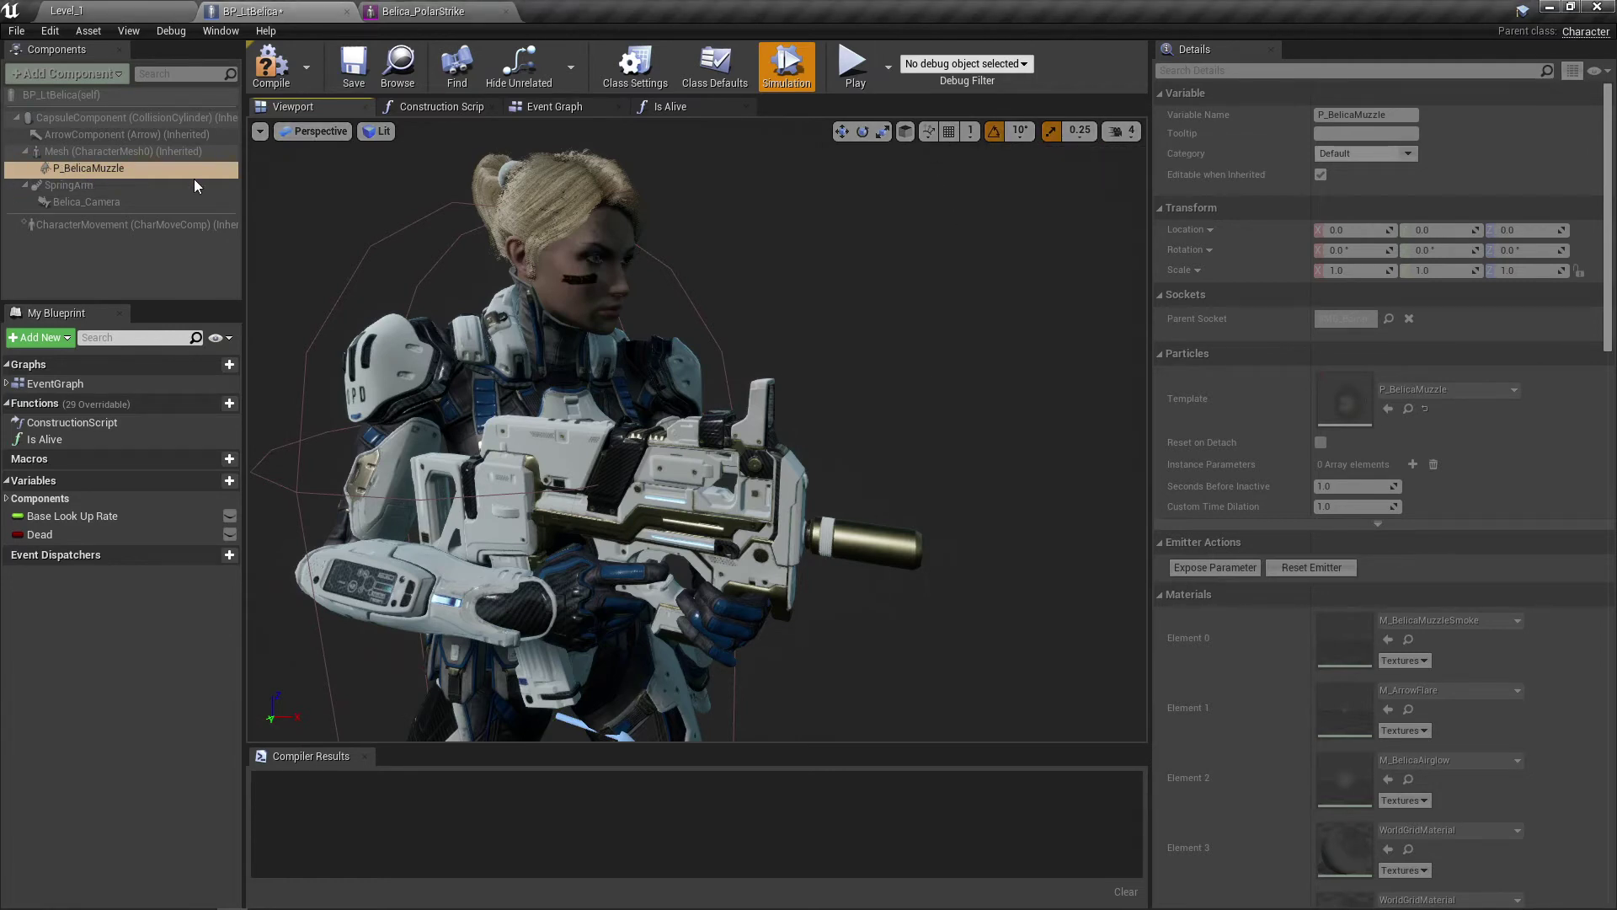
Step: Test the blueprint with Play, Simulate, and Selected Viewport sessions from the Play dropdown
left_click(846, 80)
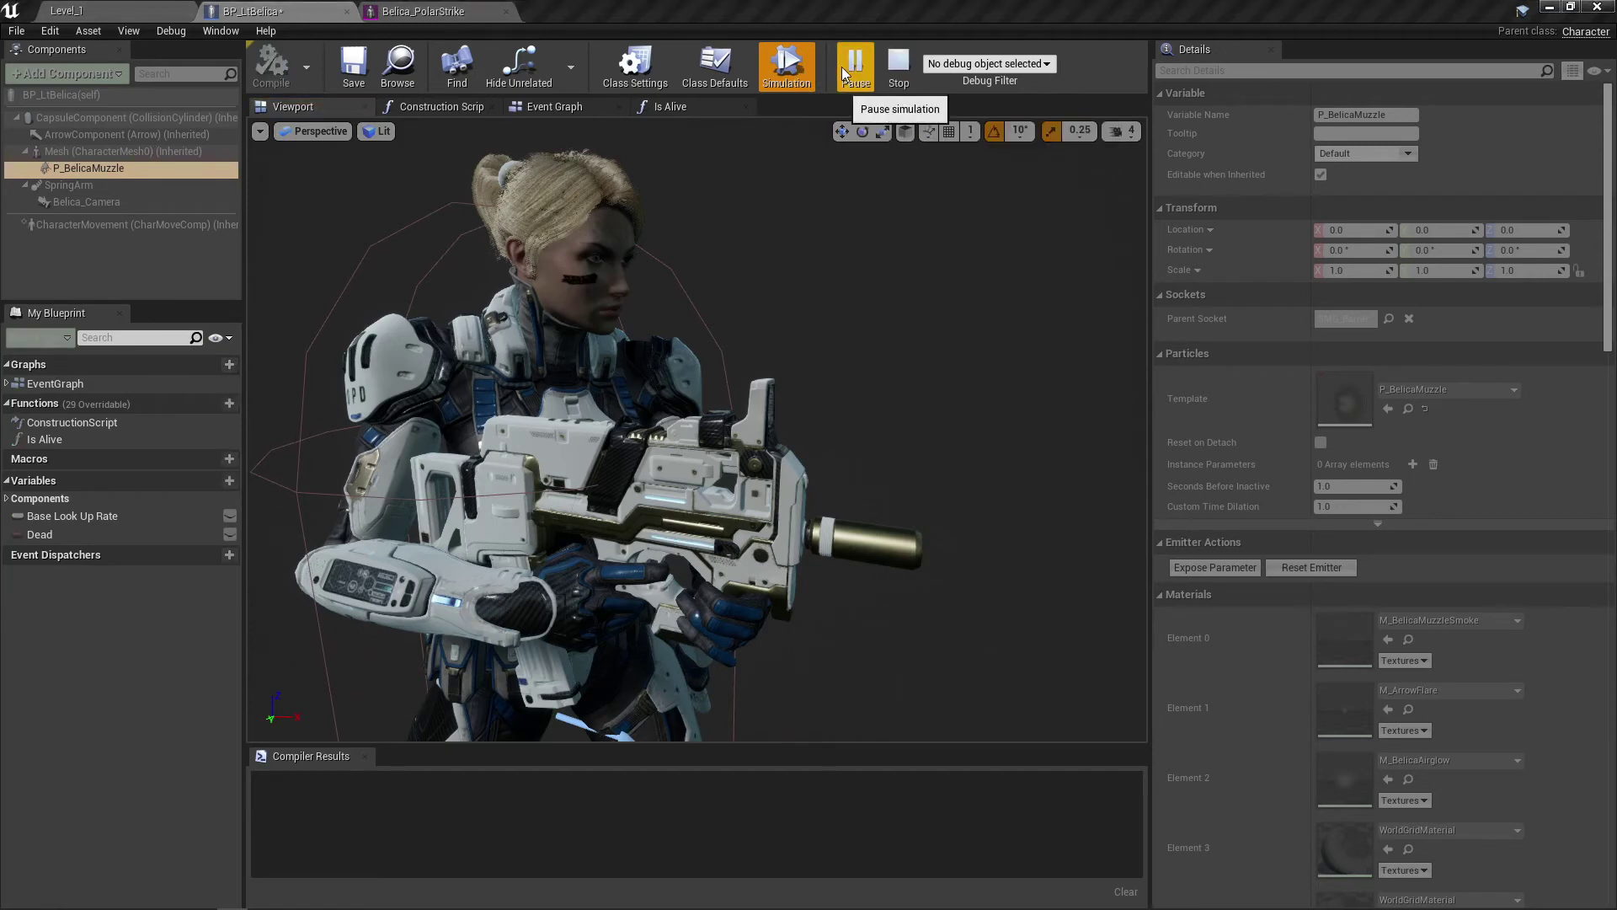
left_click(906, 59)
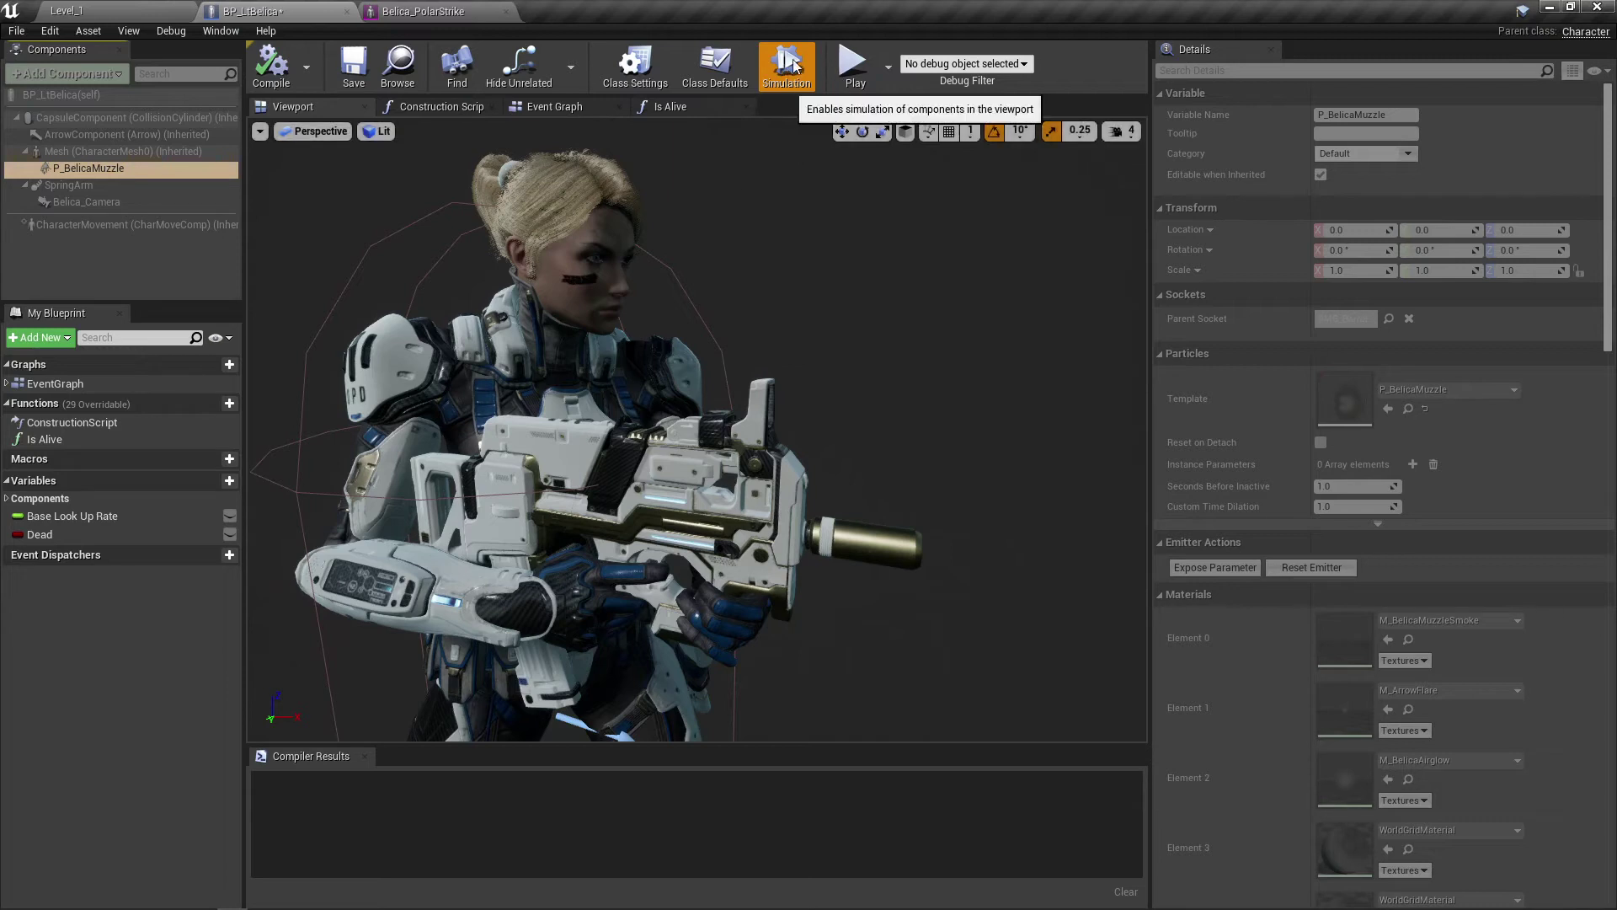
left_click(888, 66)
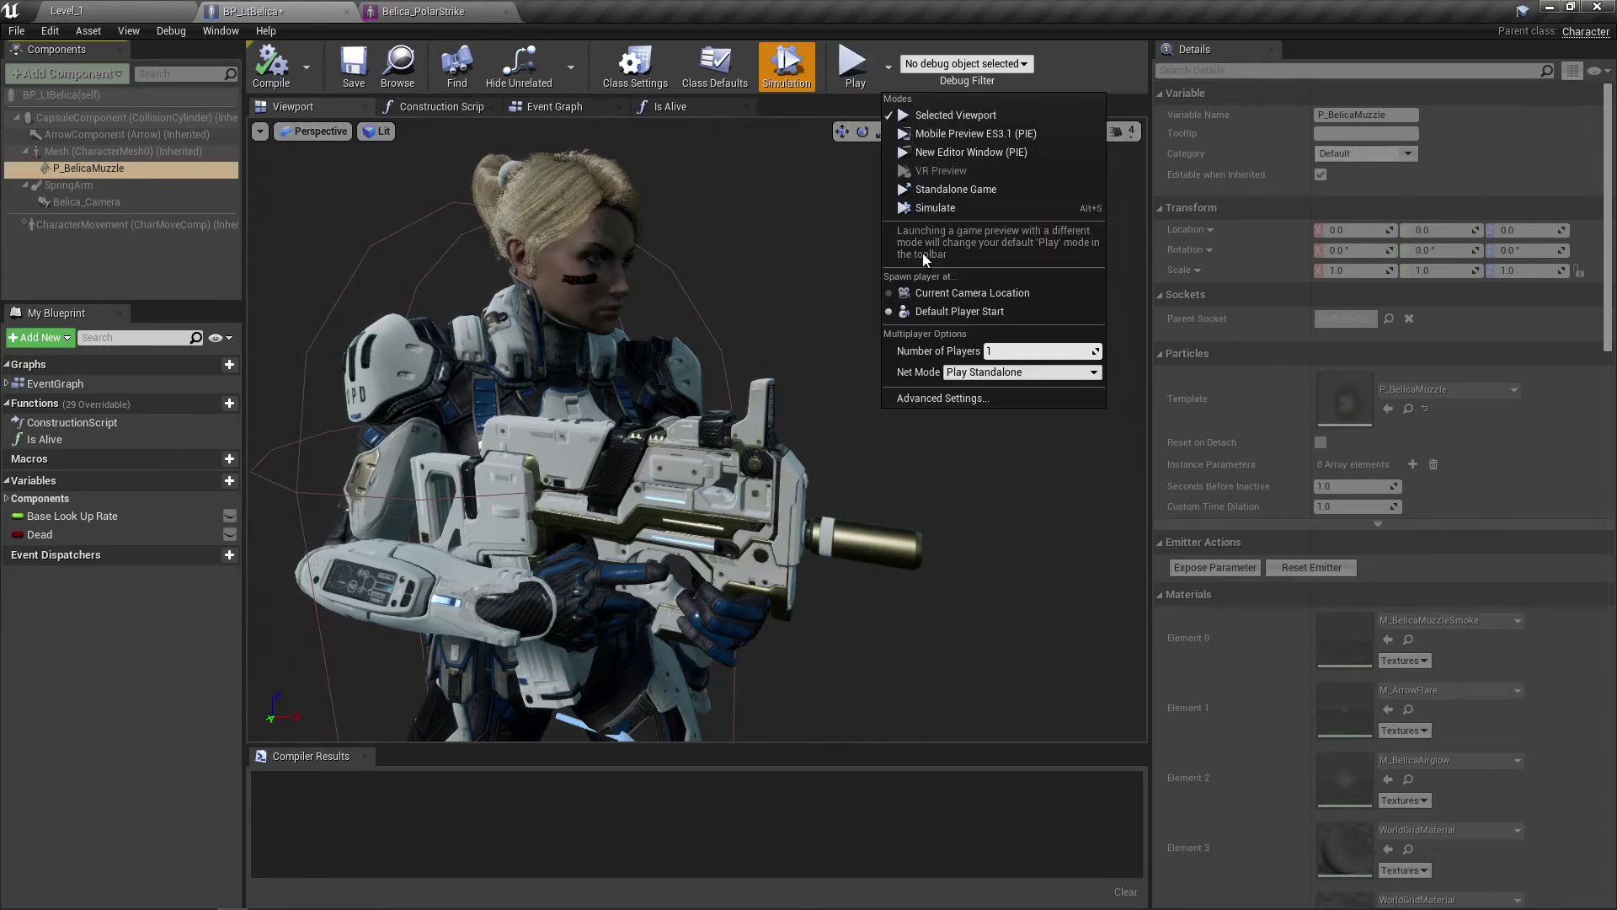
left_click(922, 208)
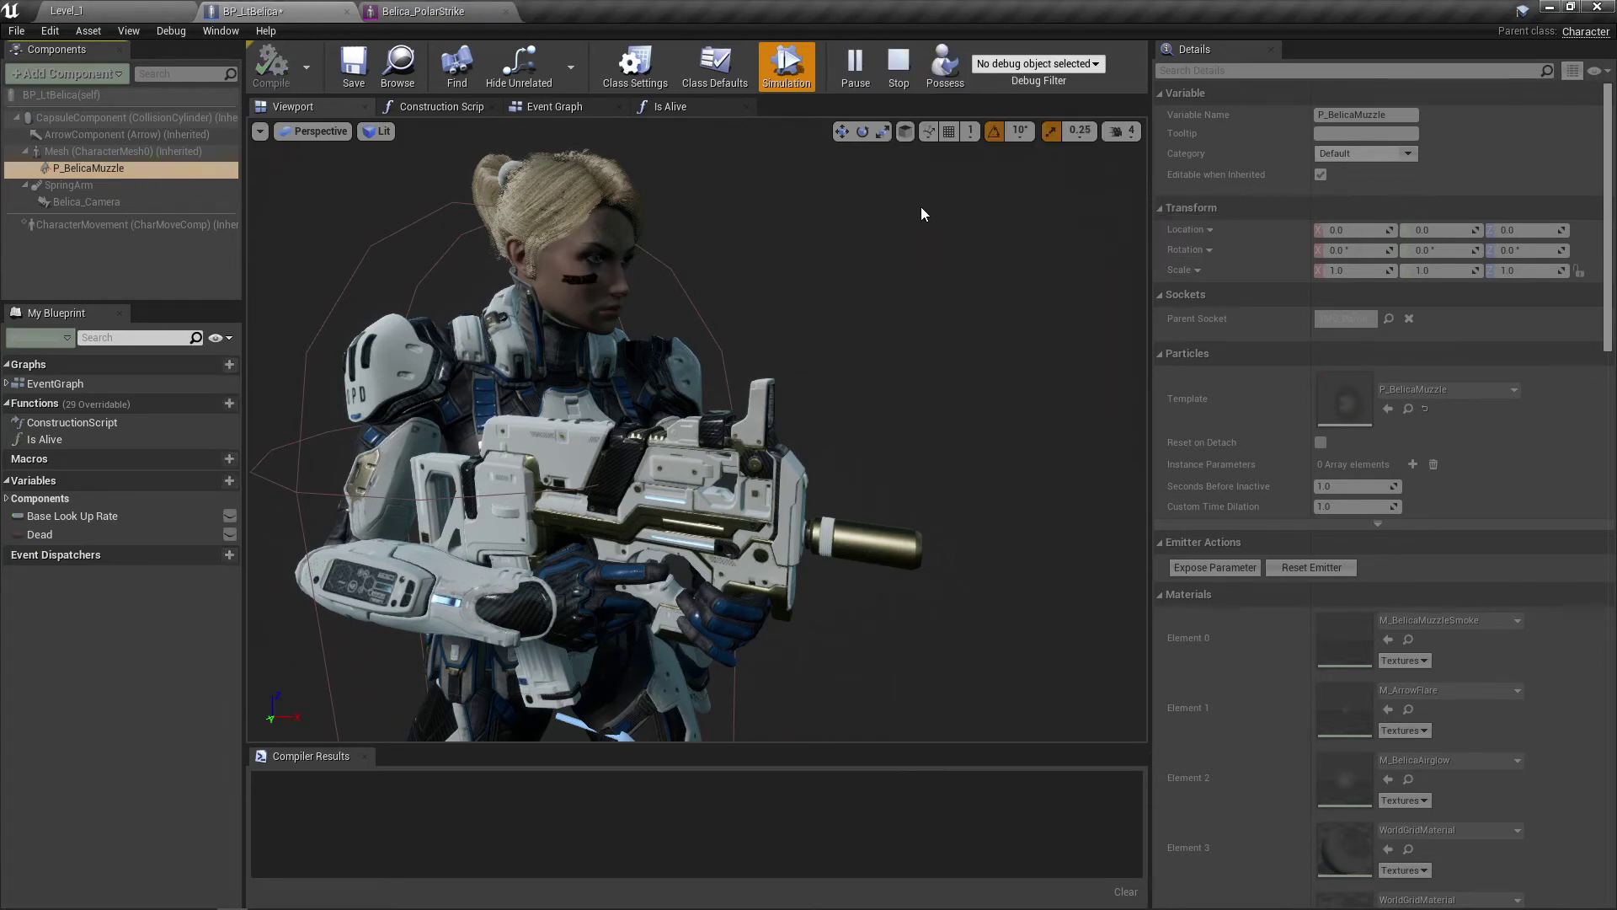
left_click(898, 64)
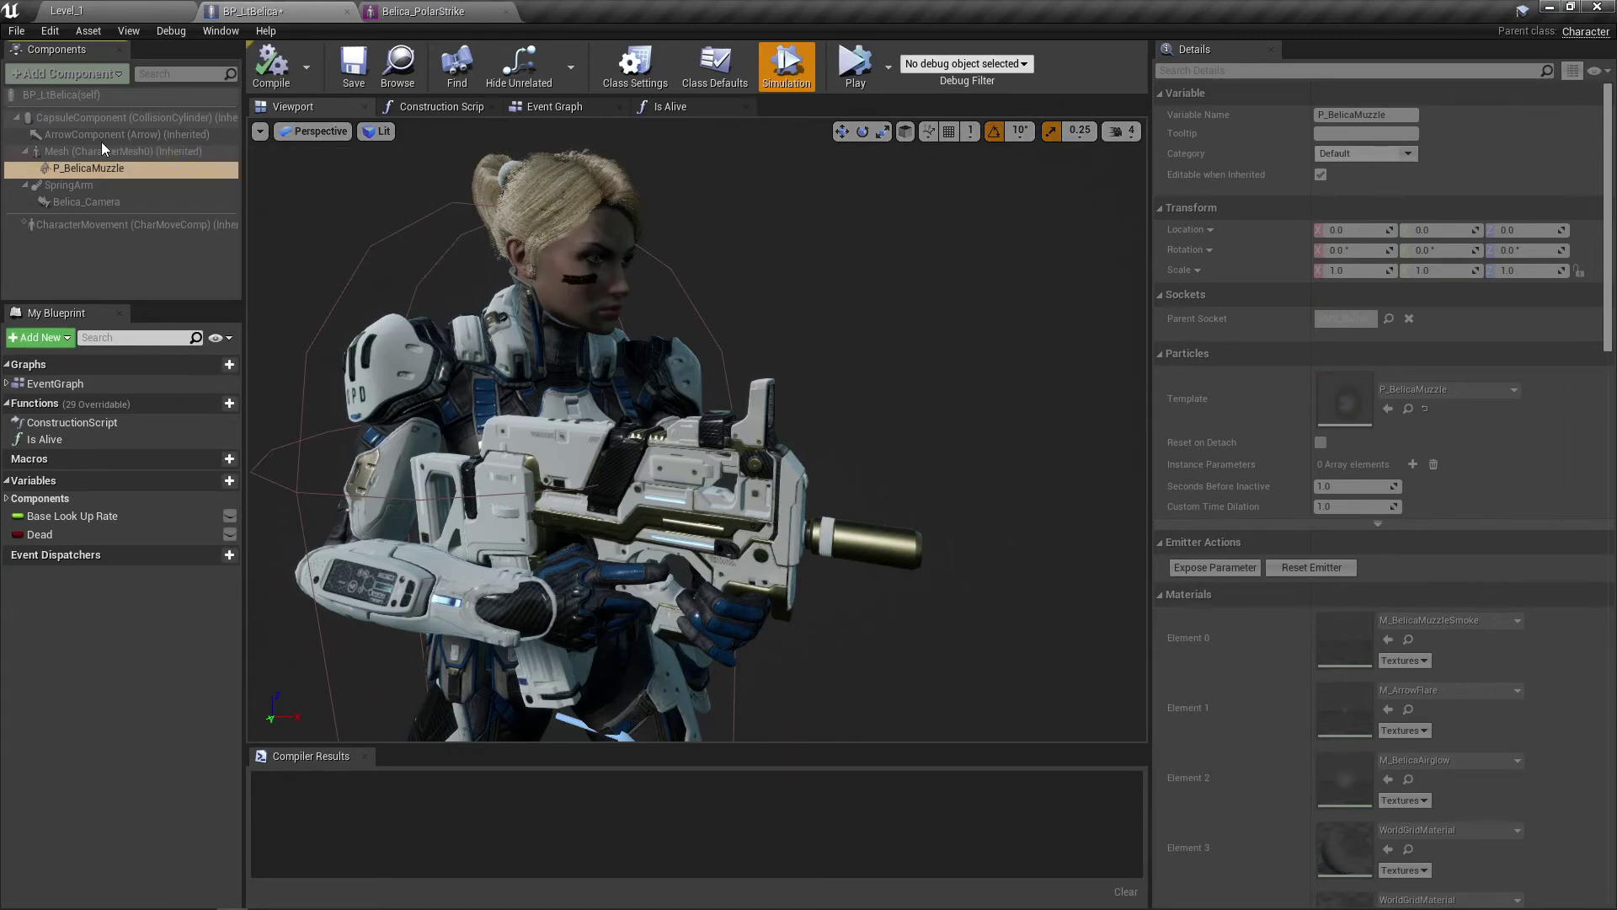
left_click(59, 159)
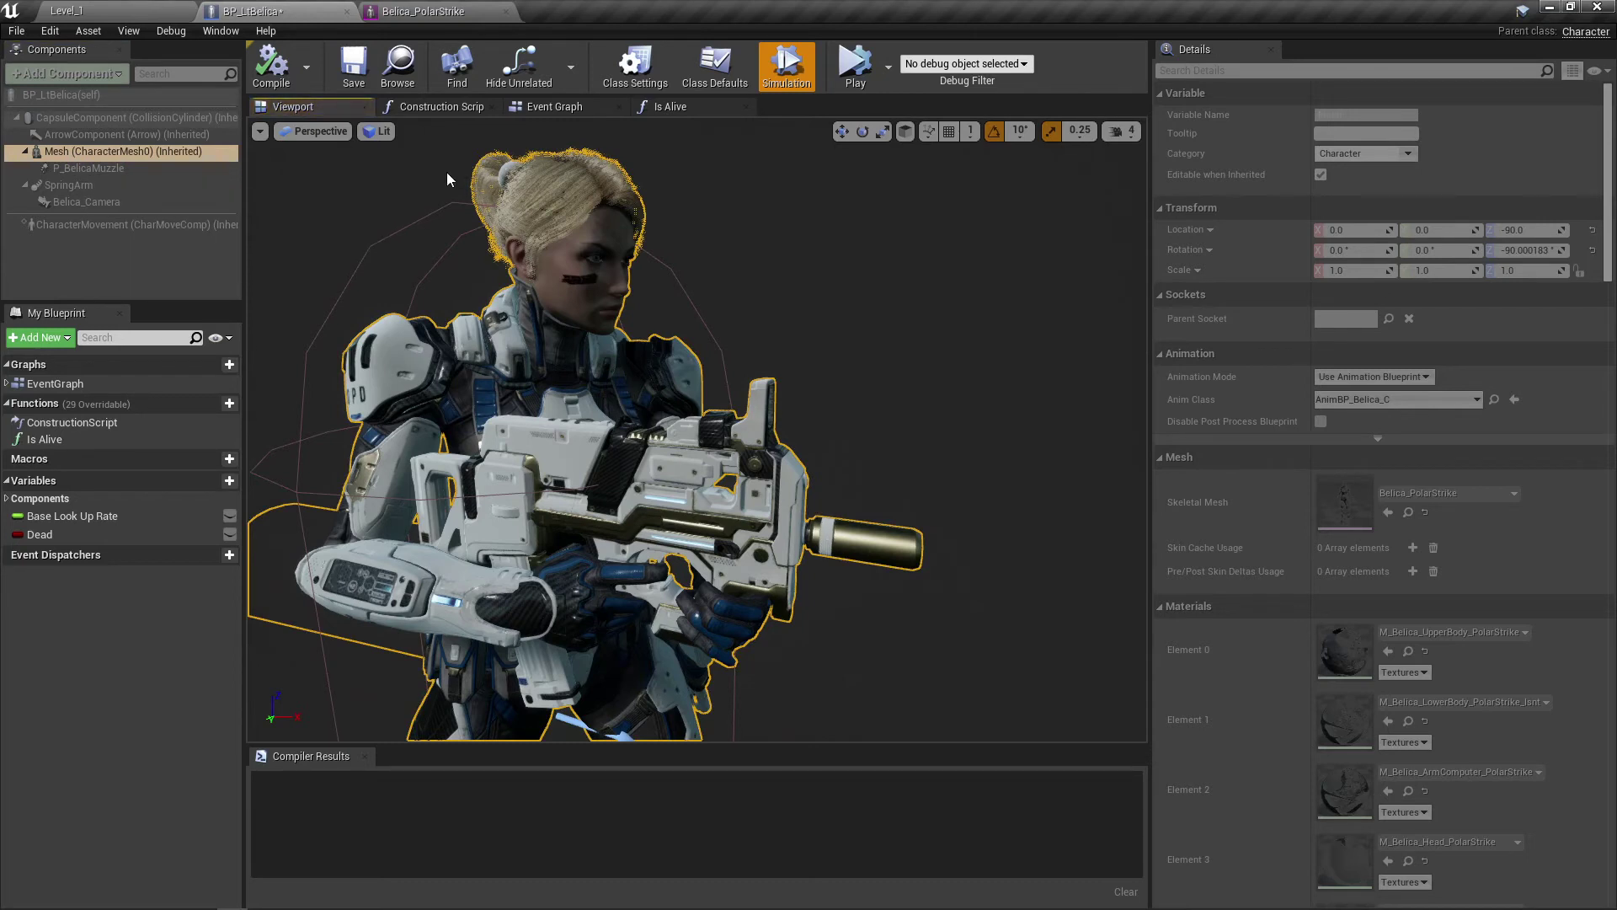
left_click(888, 74)
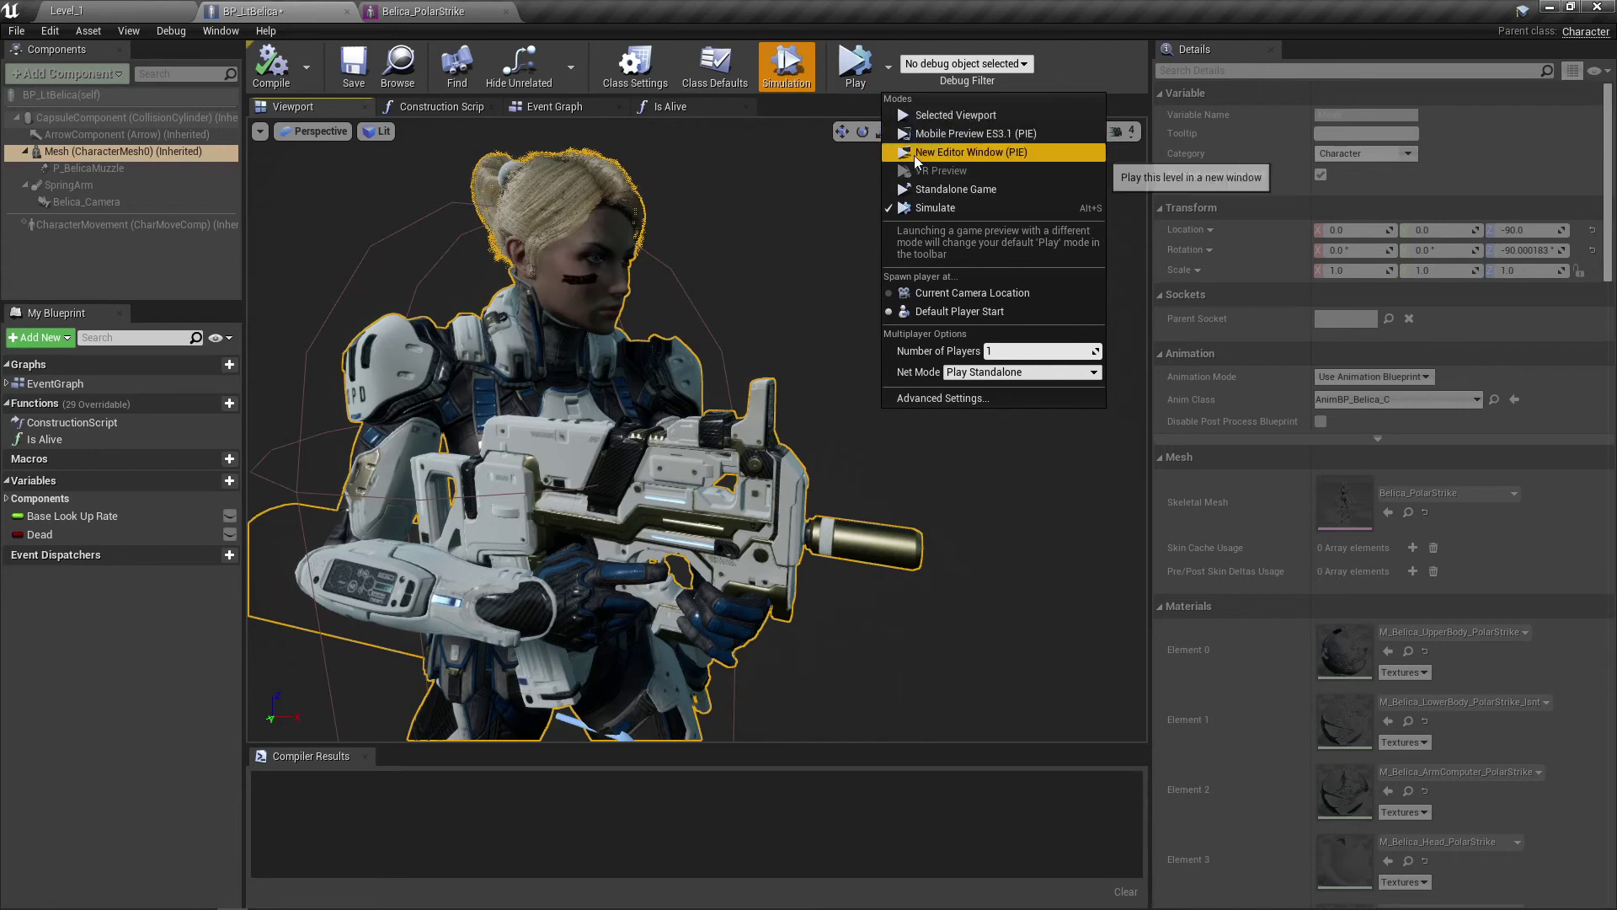
left_click(906, 113)
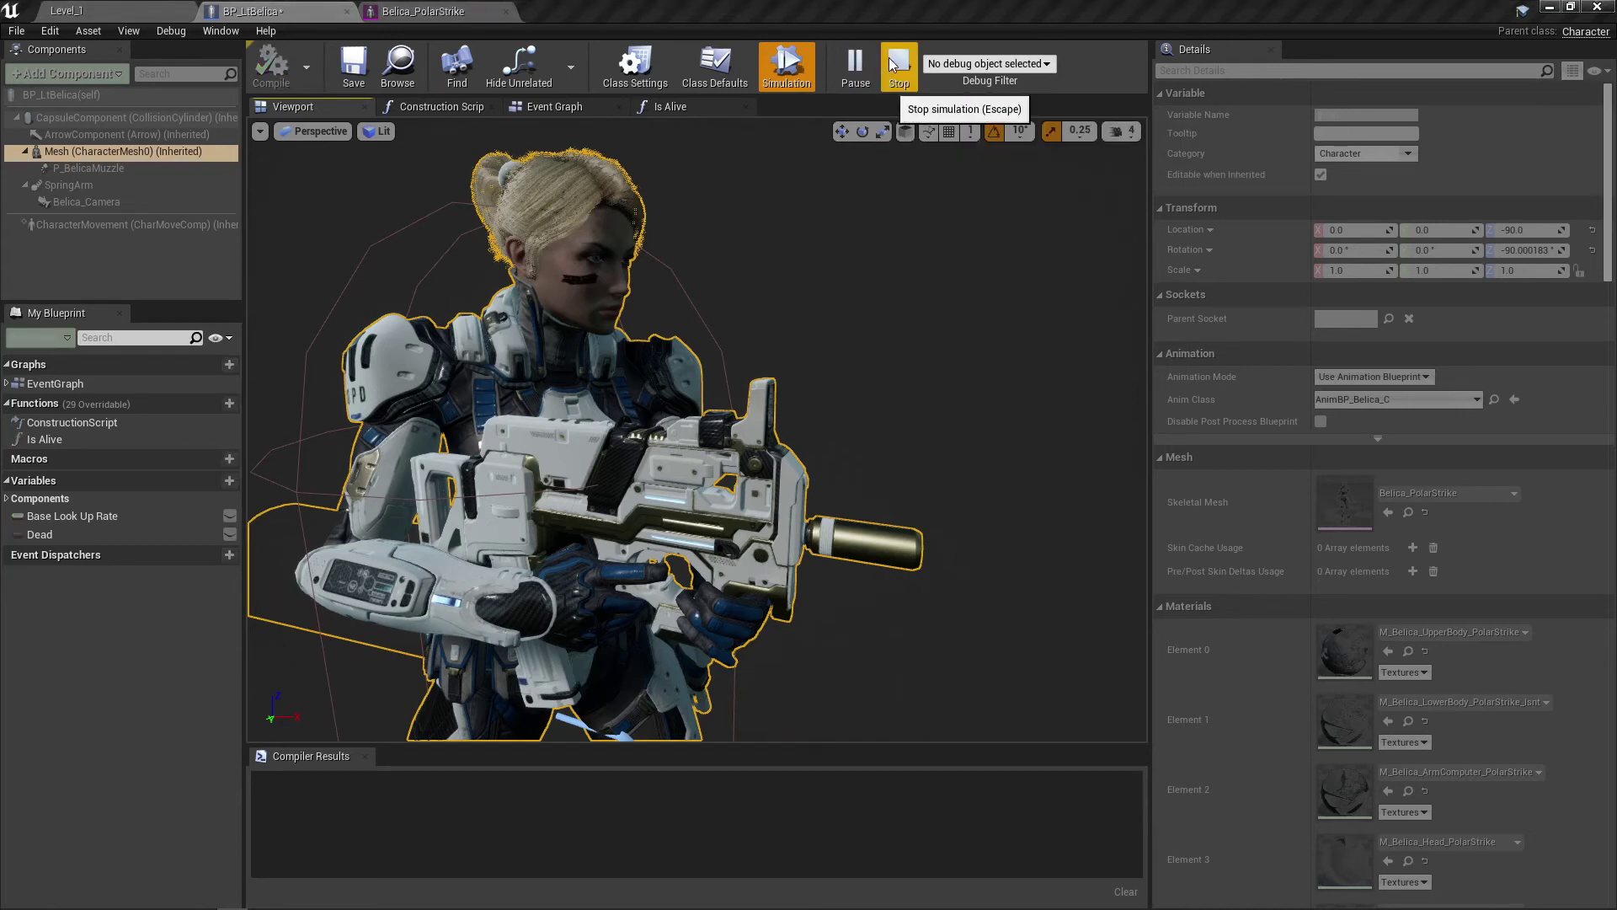
left_click(893, 65)
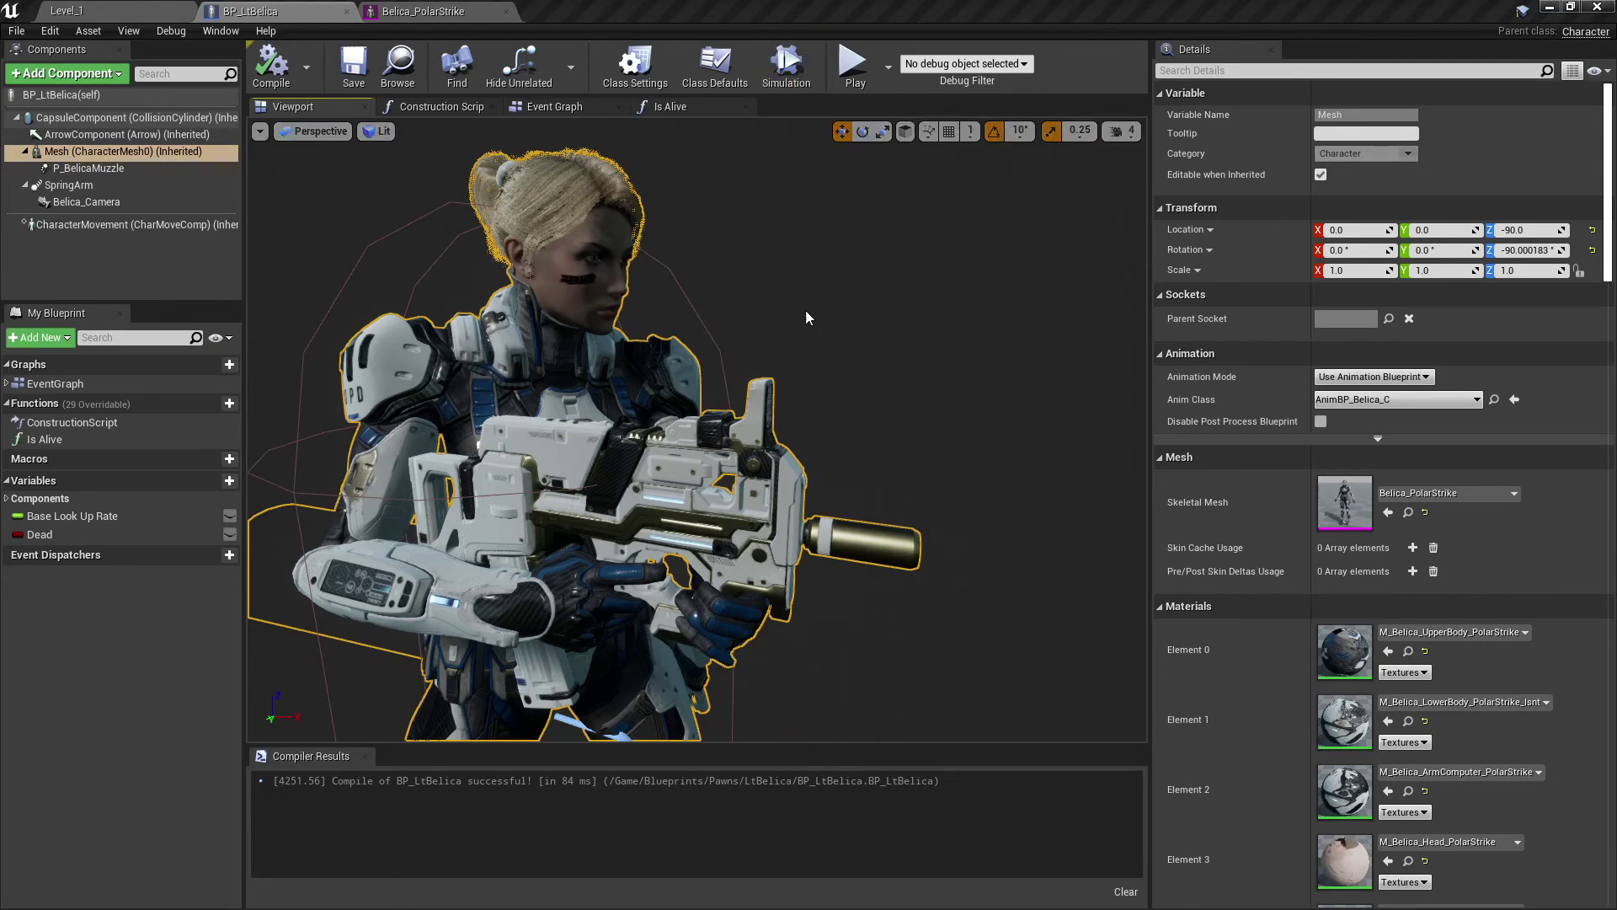
Step: Move P_BelicaMuzzle forward along X to the barrel tip, Location X 8.039922
left_click(84, 169)
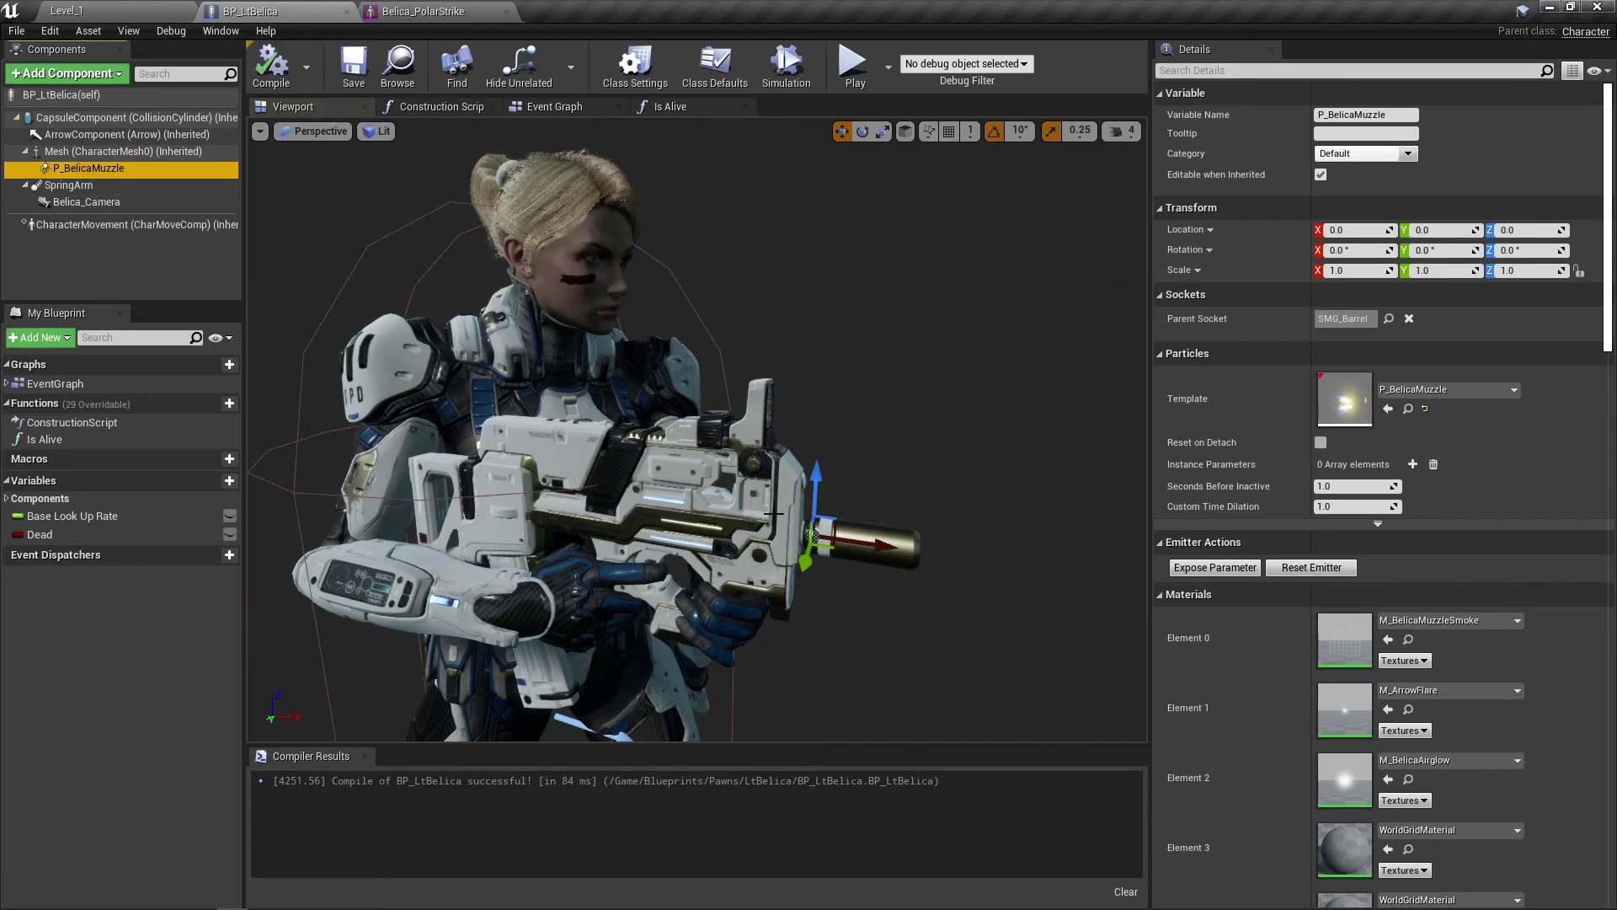
left_click_drag(884, 545, 996, 561)
scroll(827, 548, "down", 10)
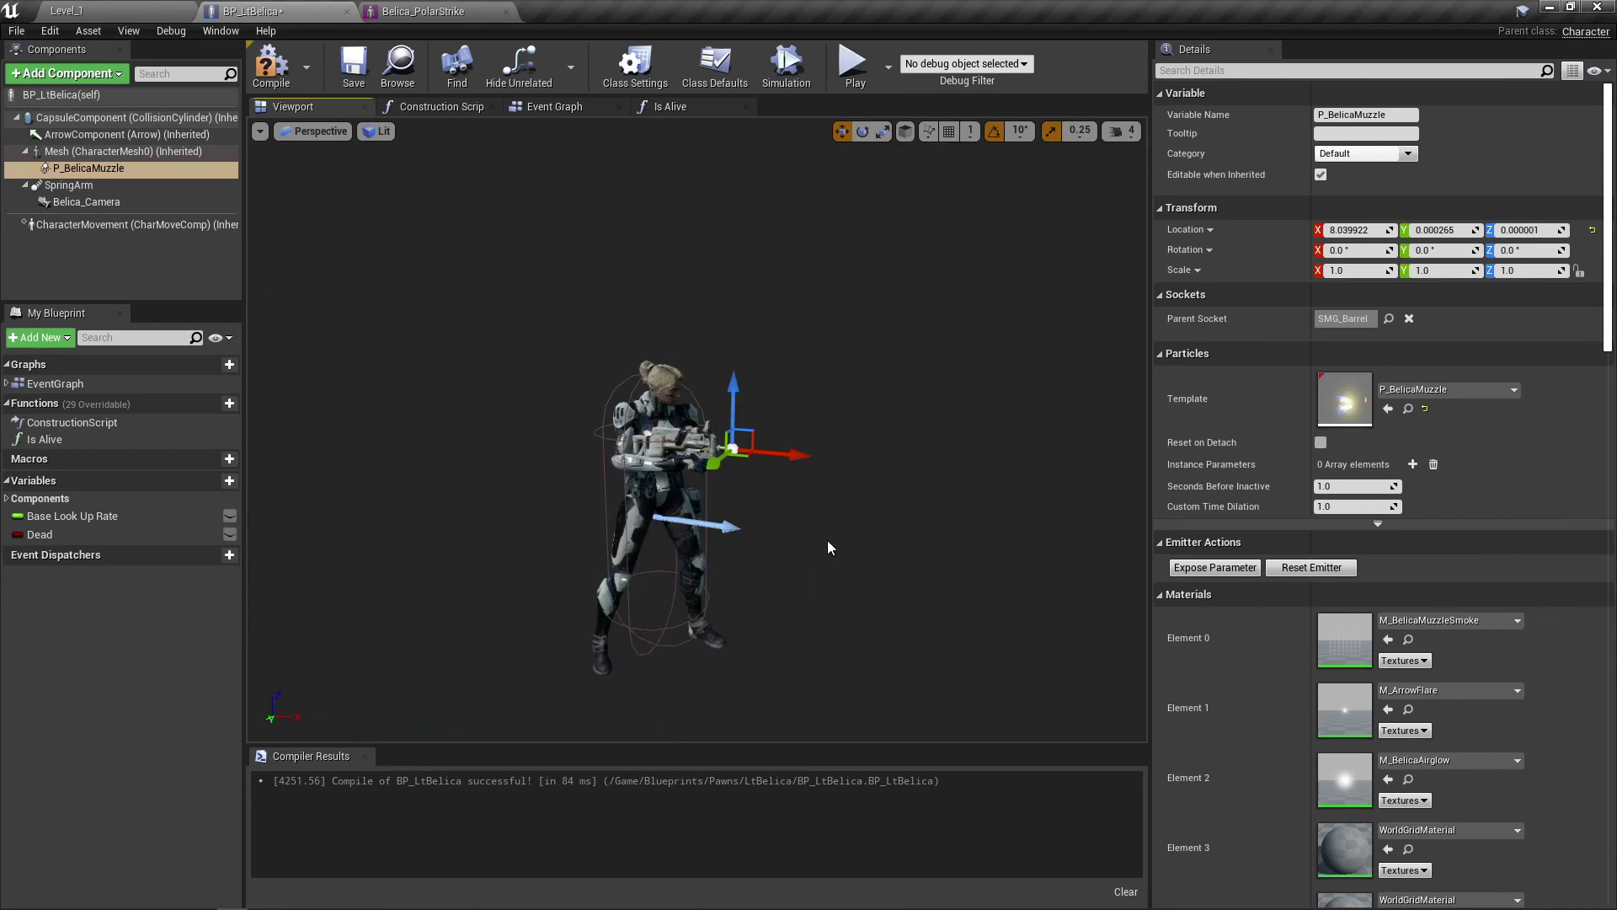
Step: Check the muzzle flash position with a brief Simulate run and a Play session
left_click(791, 69)
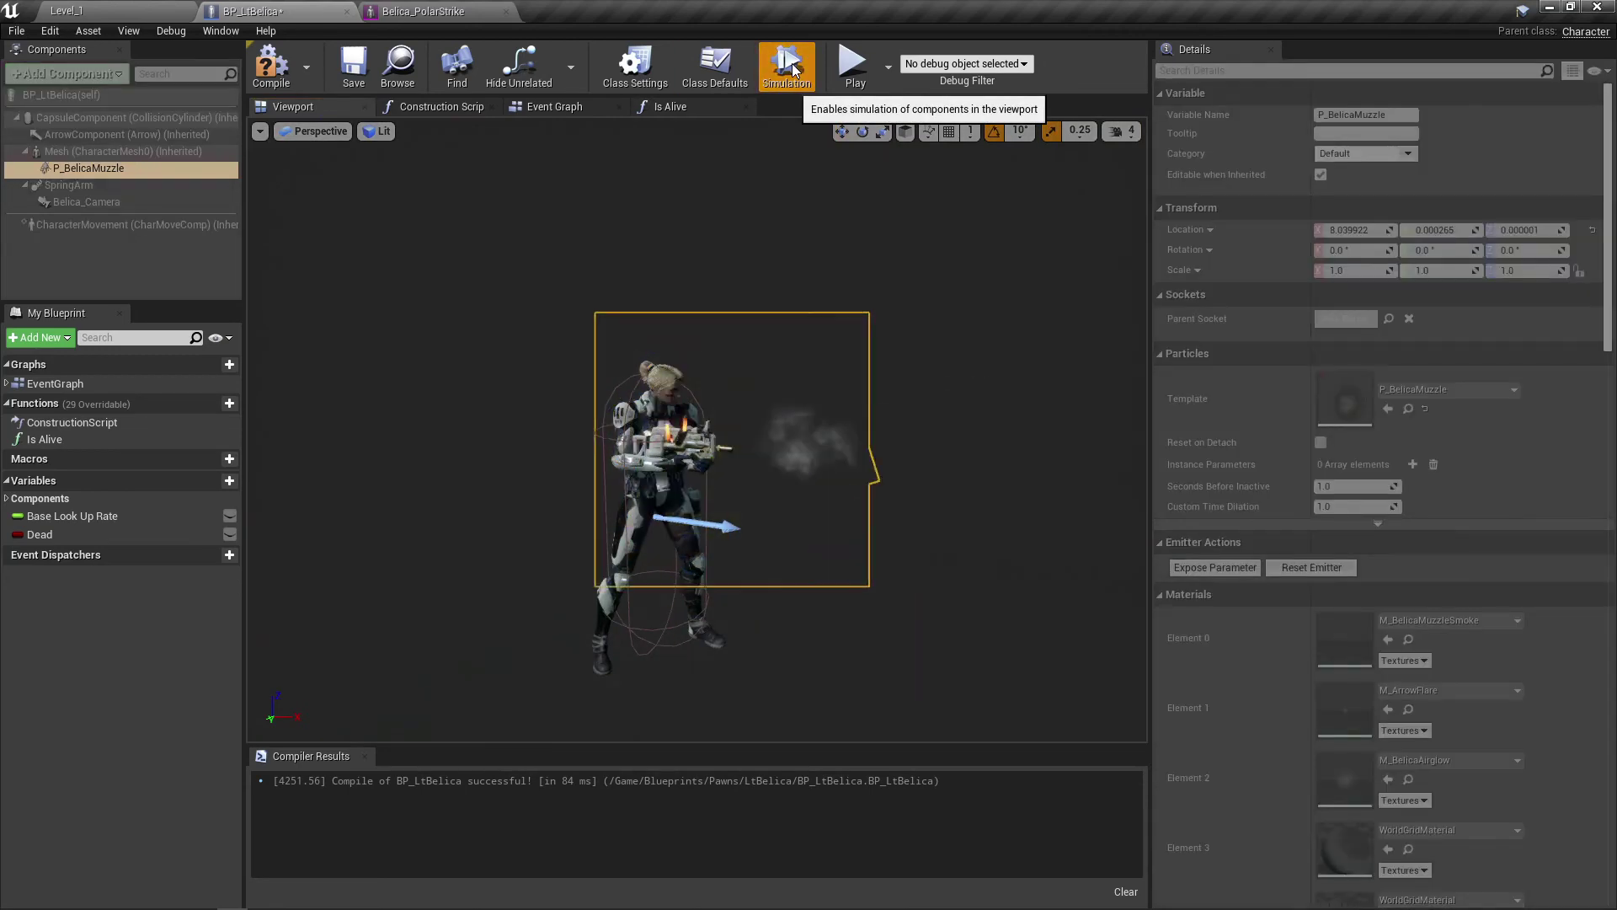
left_click(792, 69)
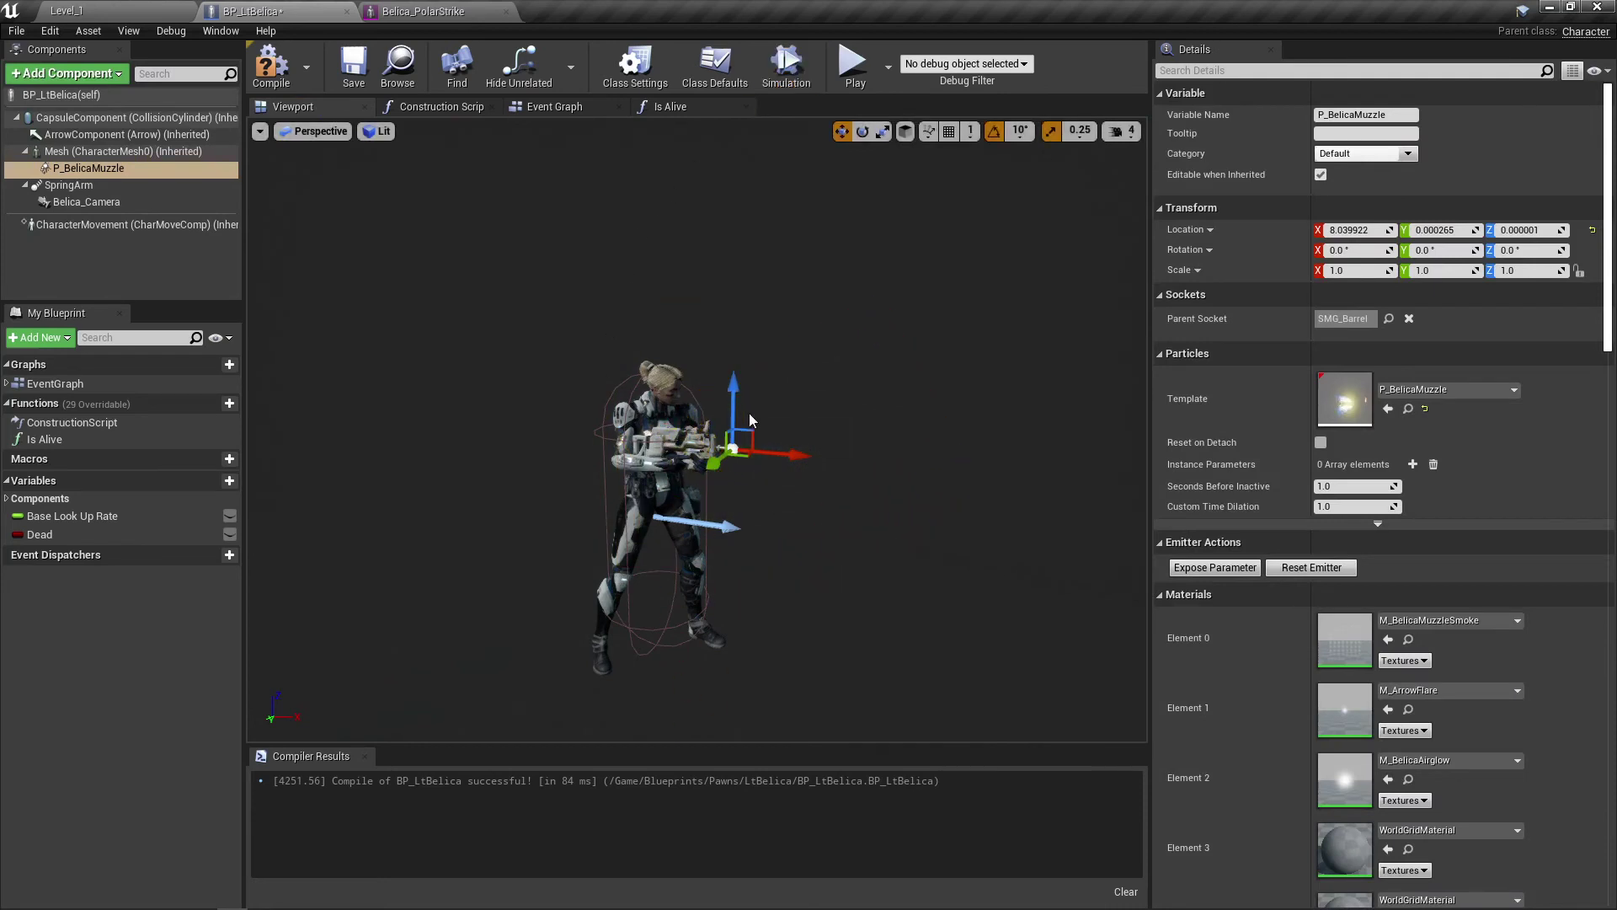
left_click(852, 68)
left_click(899, 62)
Step: Save BP_LtBelica, test Belica in a game preview, then exit the preview
left_click(355, 67)
left_click(849, 61)
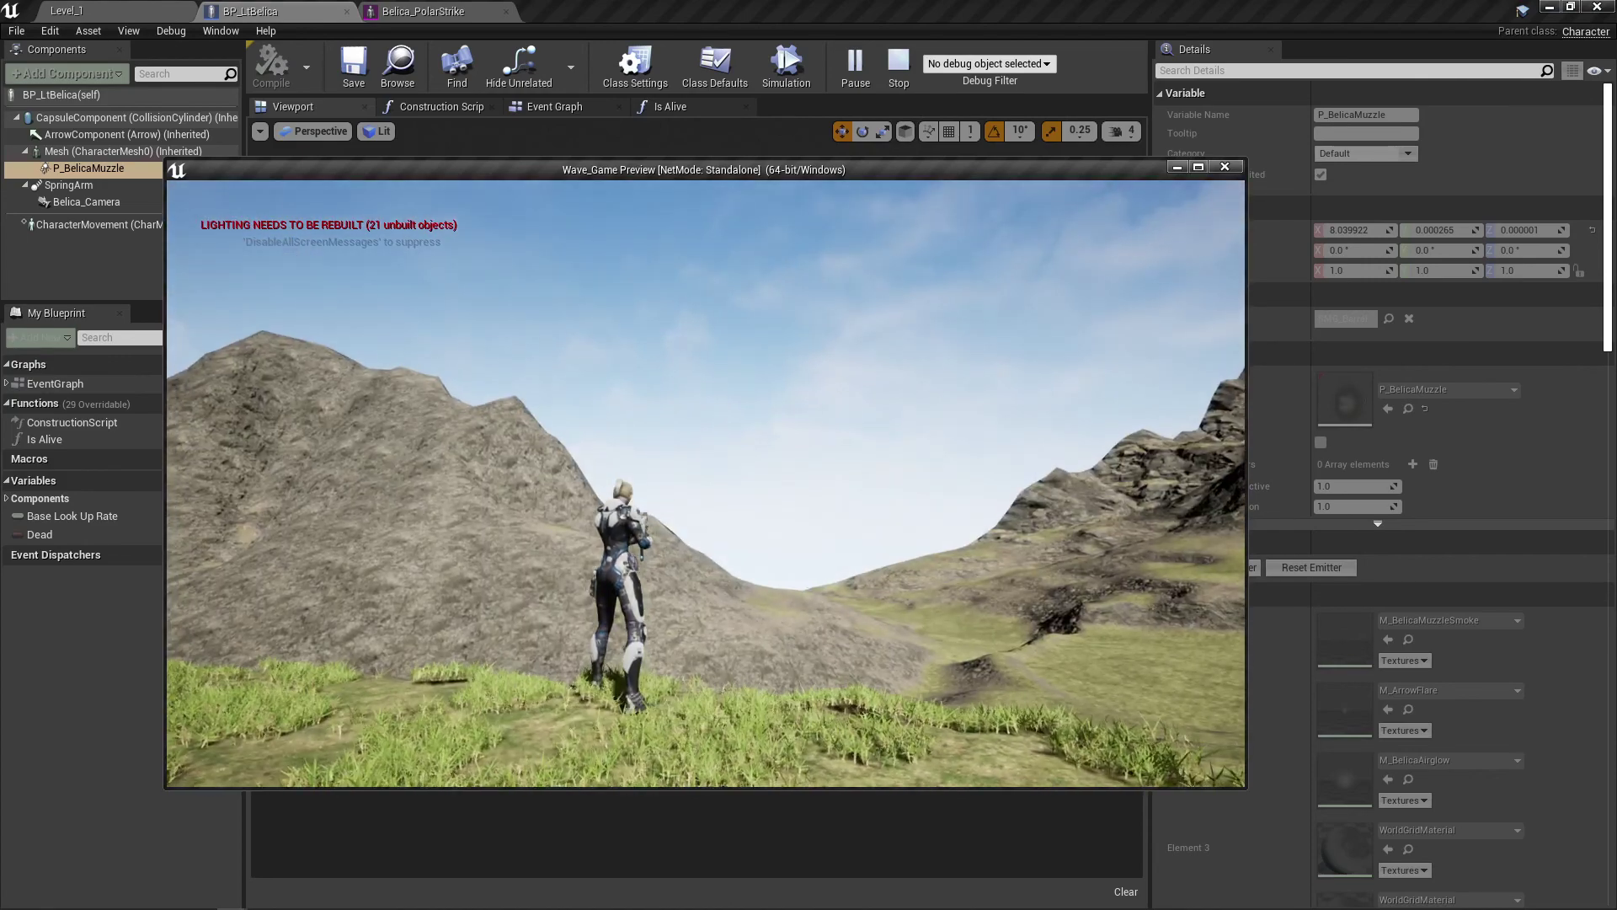
key("Escape")
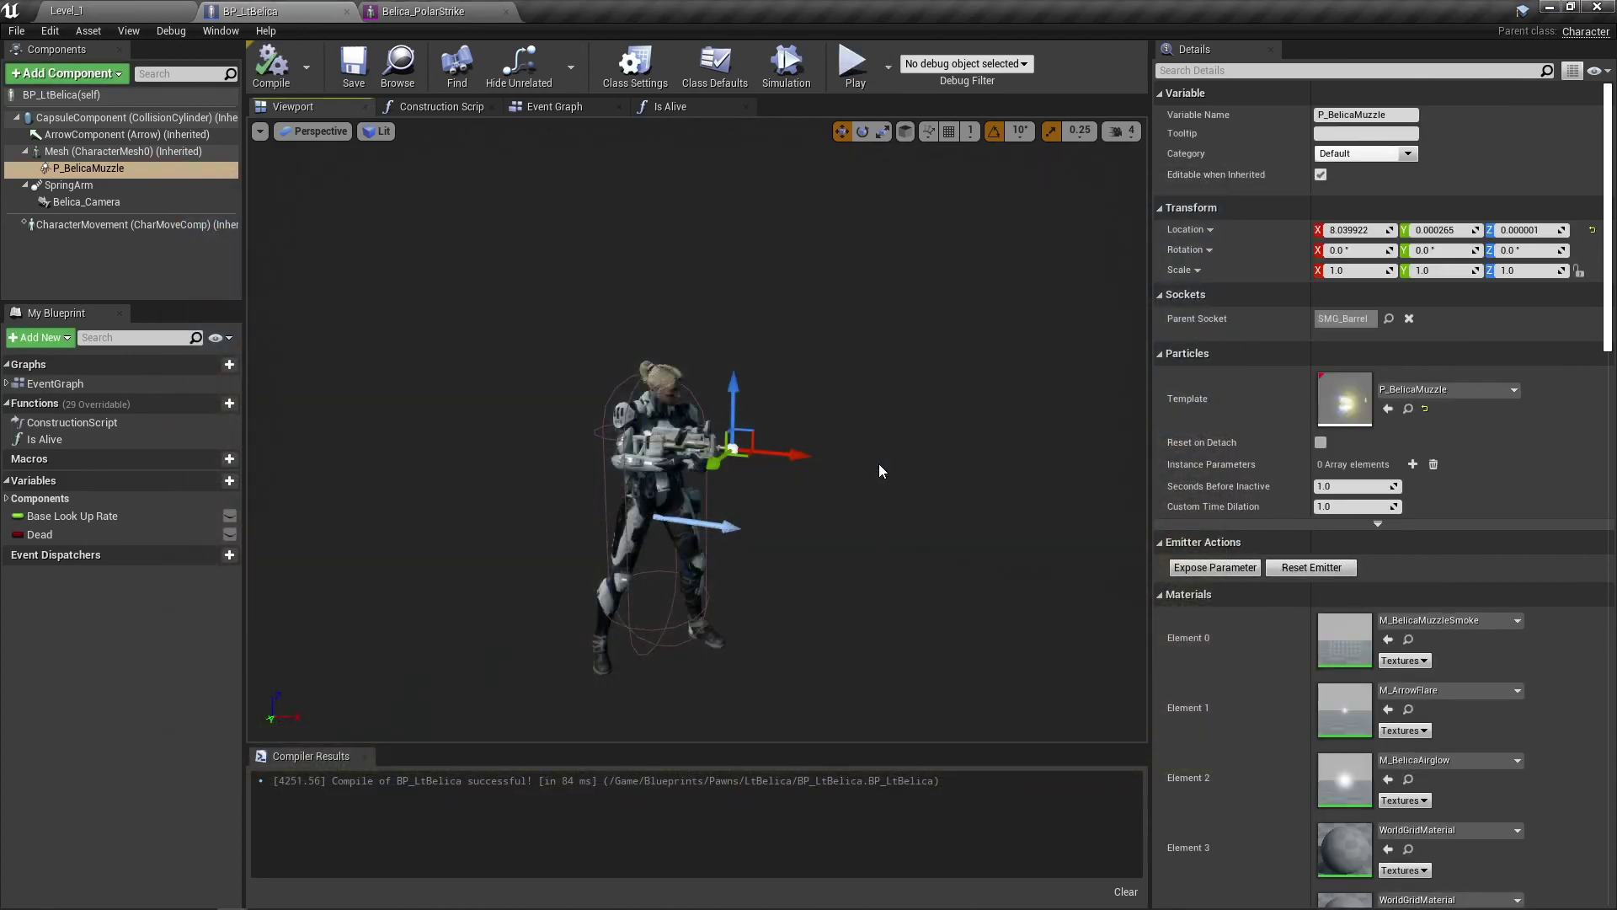